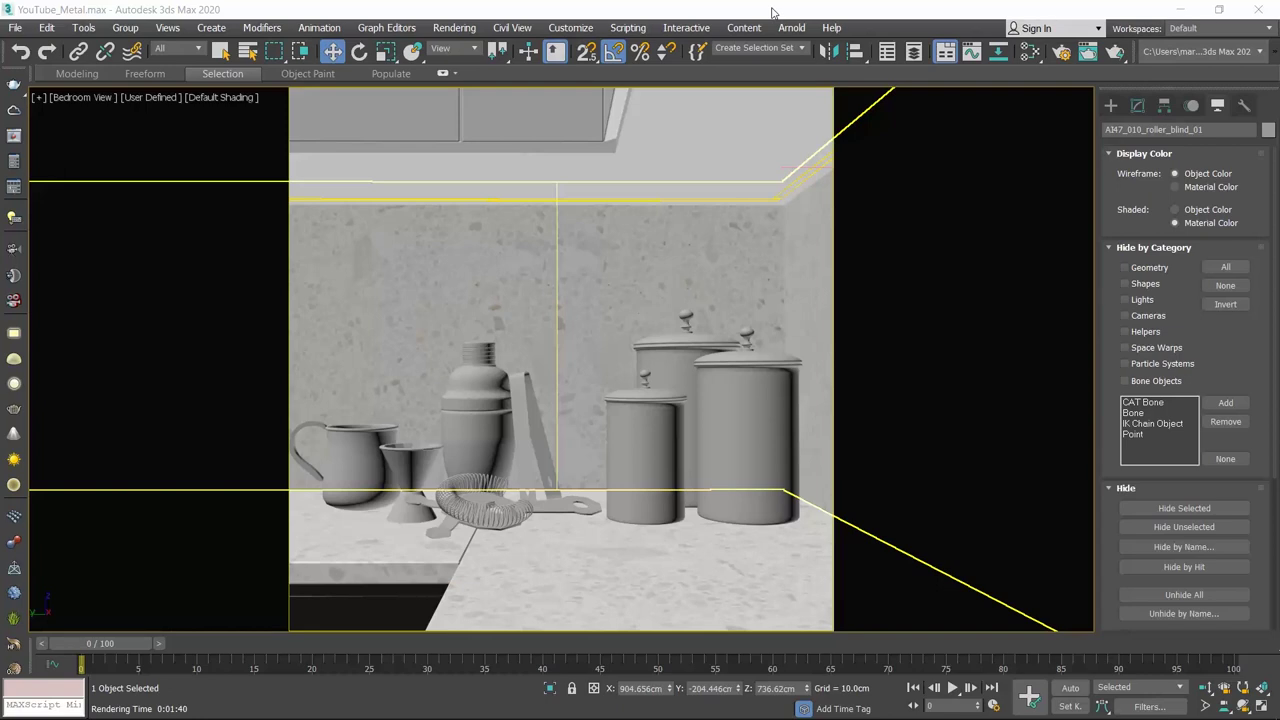
# - Bring 3ds Max forward and open the Slate Material Editor
pyautogui.click(738, 9)
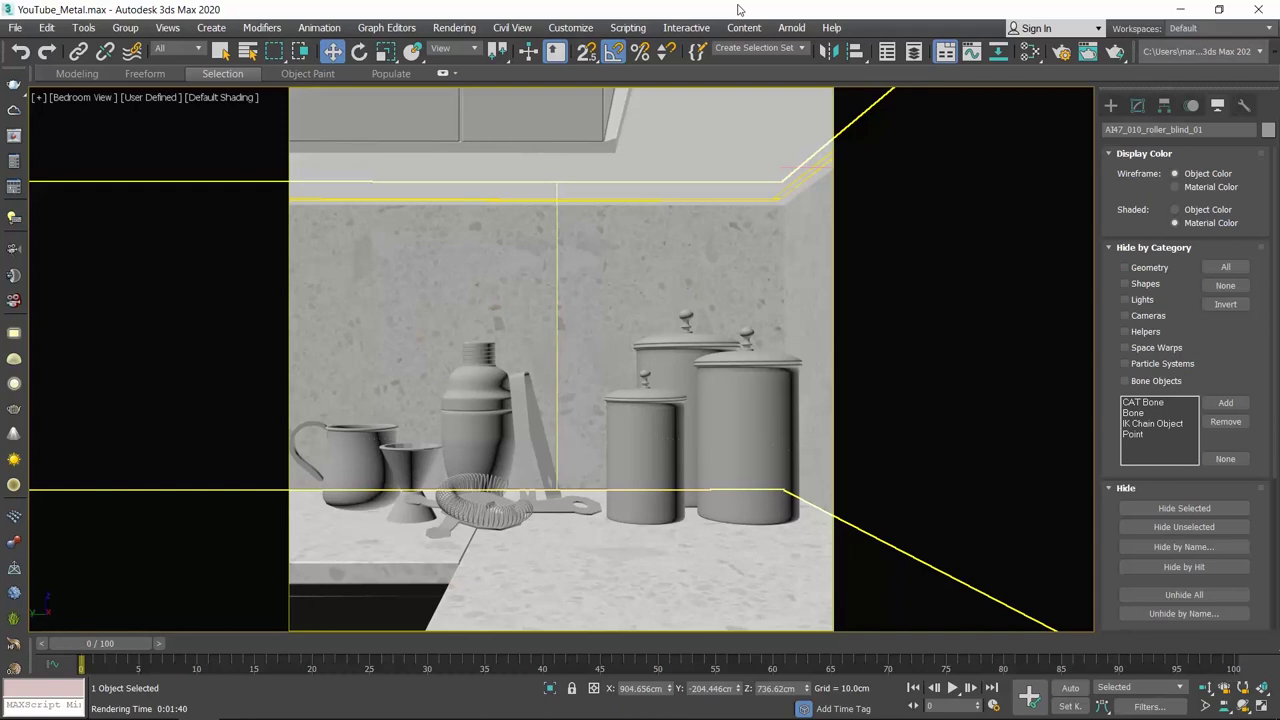
pyautogui.click(1030, 57)
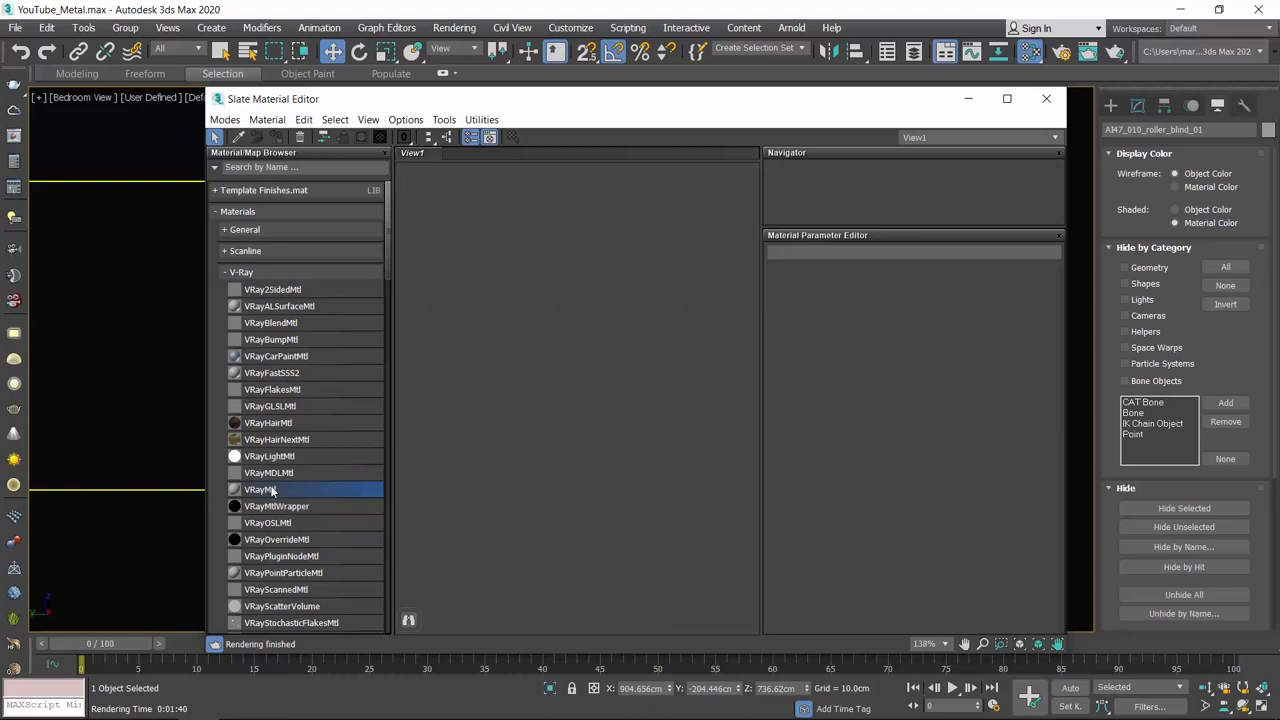
# - Add a VRayMtl node to View1 and name it 'metal'
pyautogui.moveTo(277, 489)
pyautogui.mouseDown()
pyautogui.moveTo(515, 292)
pyautogui.moveTo(562, 287)
pyautogui.mouseUp()
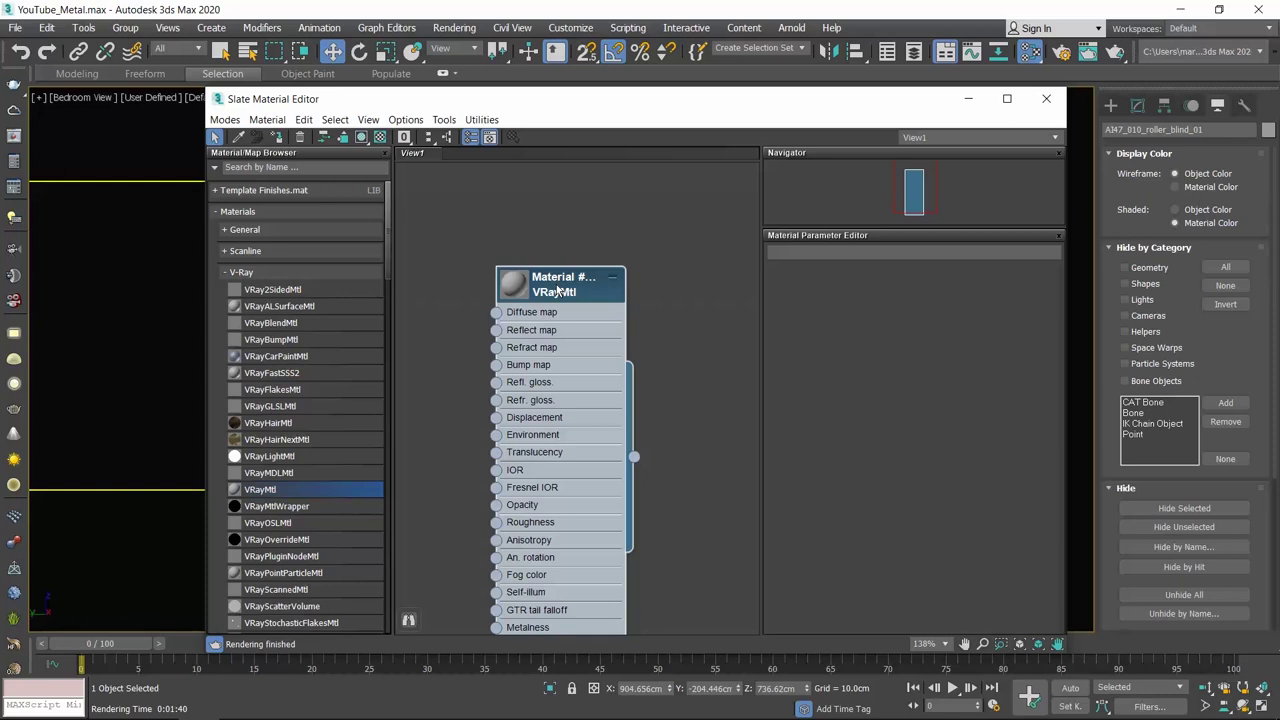
pyautogui.doubleClick(560, 287)
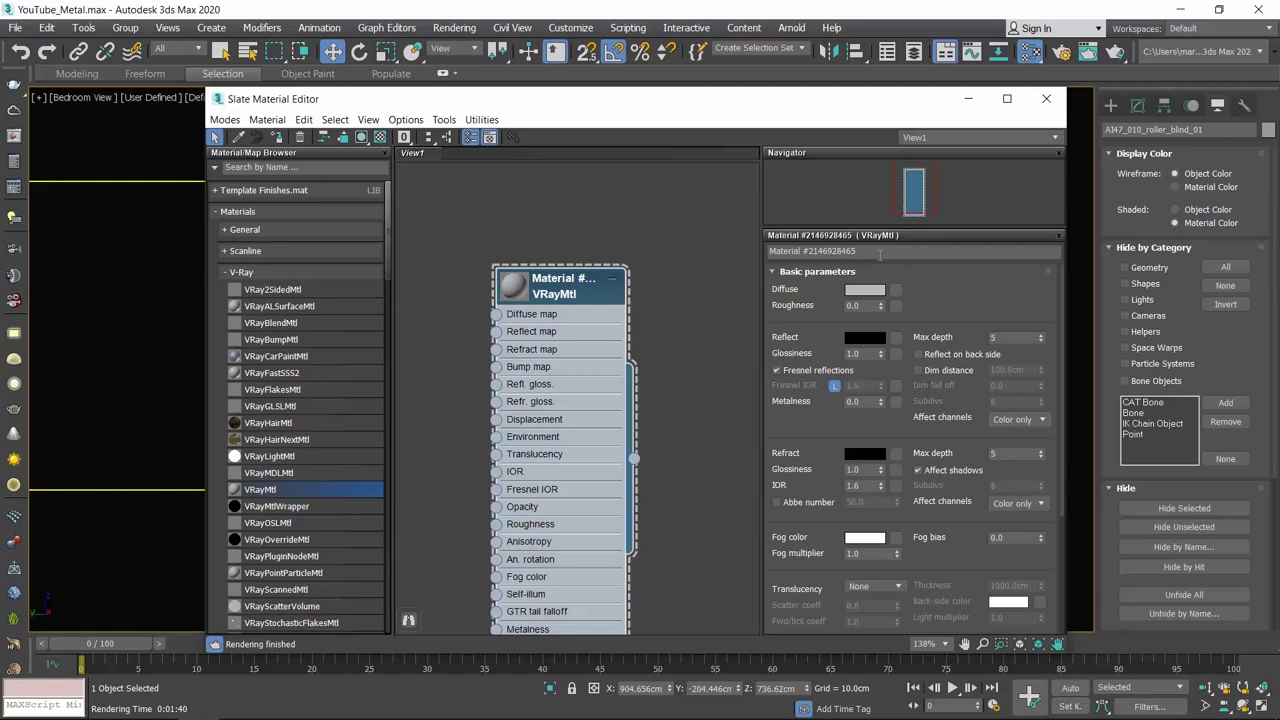
pyautogui.click(879, 255)
pyautogui.write('metal')
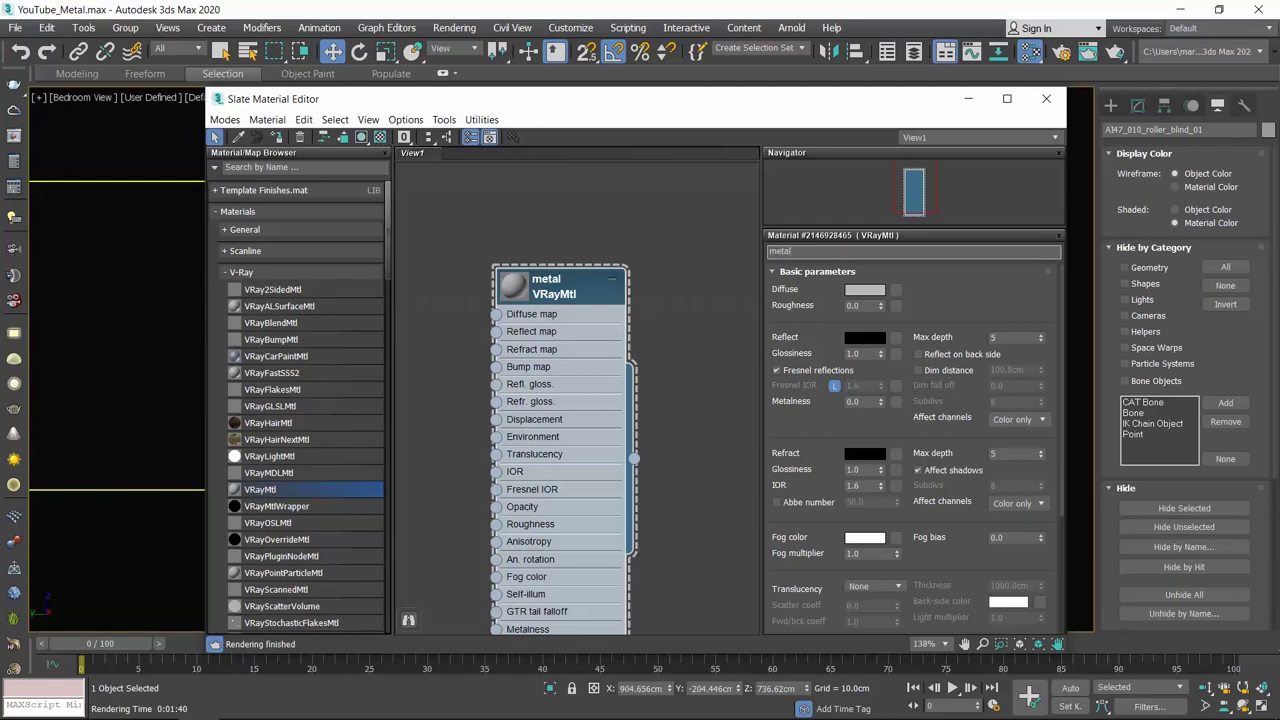
# - Assign the metal material to the kitchen accessories and show its large preview sphere
pyautogui.moveTo(390, 100); pyautogui.dragTo(858, 80)
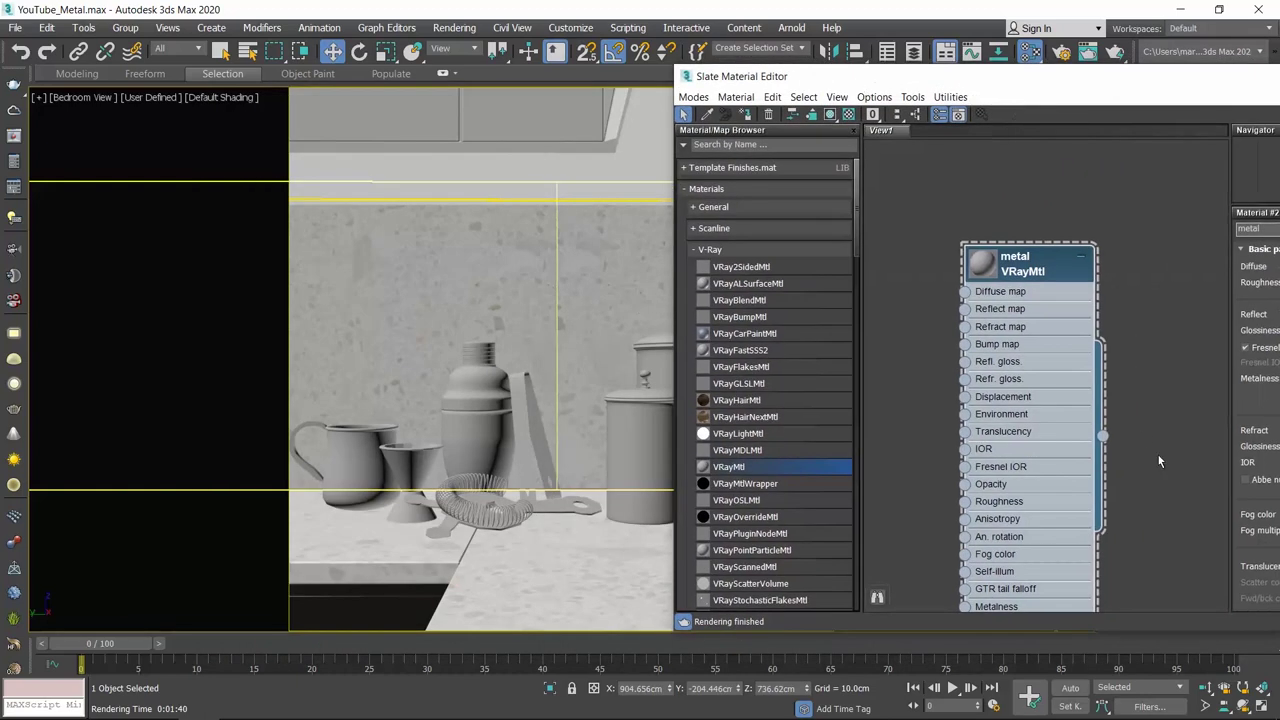
pyautogui.moveTo(1102, 435)
pyautogui.mouseDown()
pyautogui.moveTo(483, 423)
pyautogui.moveTo(526, 401)
pyautogui.mouseUp()
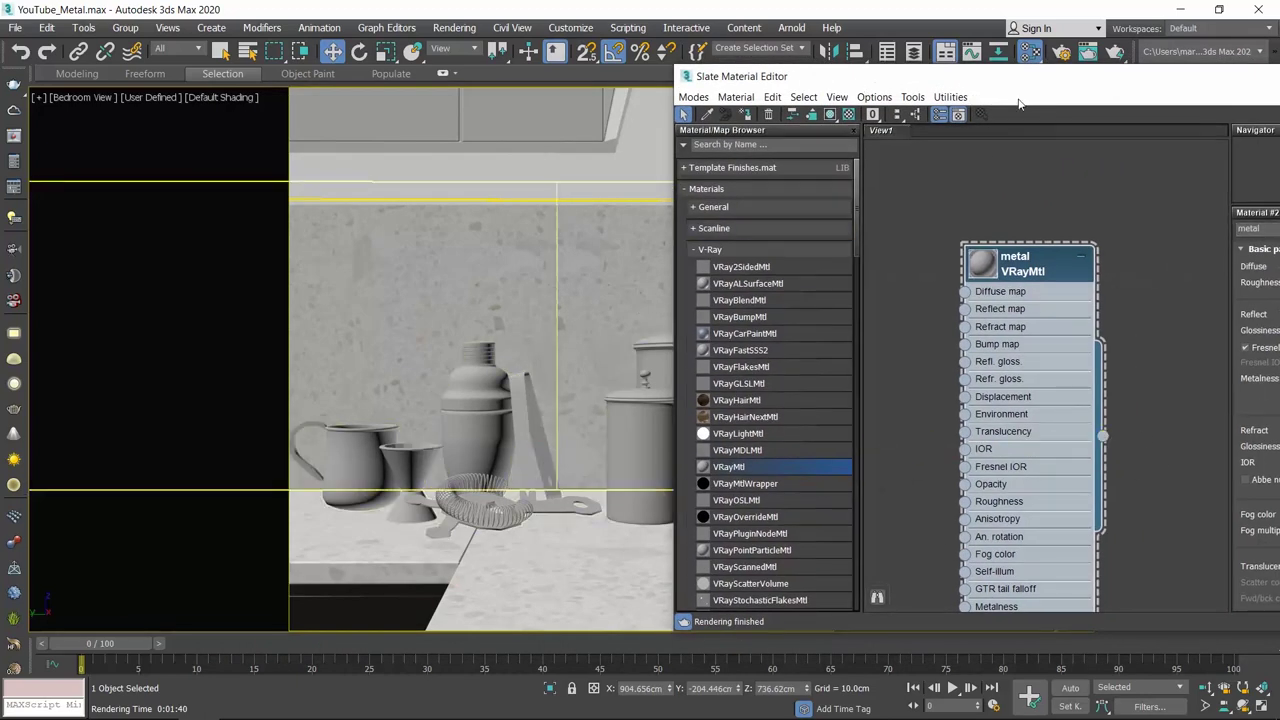
pyautogui.doubleClick(983, 266)
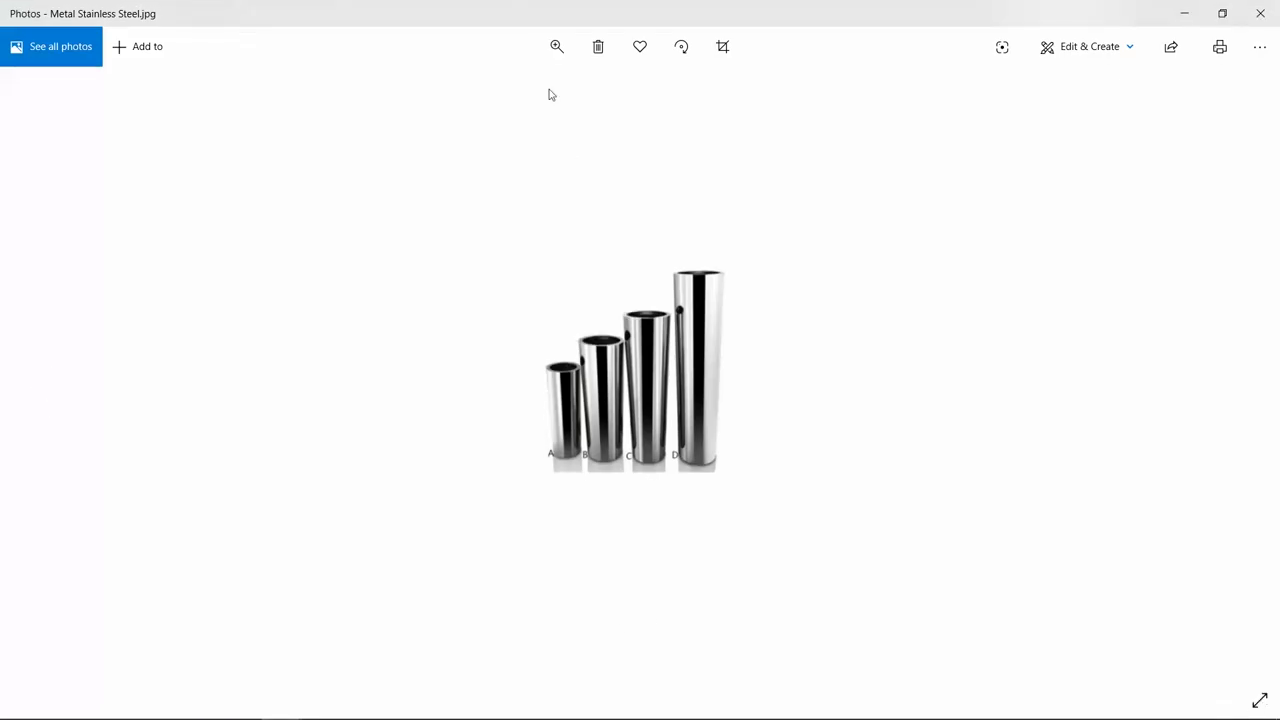
# - Zoom into the polished stainless steel tubes reference photo
pyautogui.click(557, 47)
pyautogui.click(524, 92)
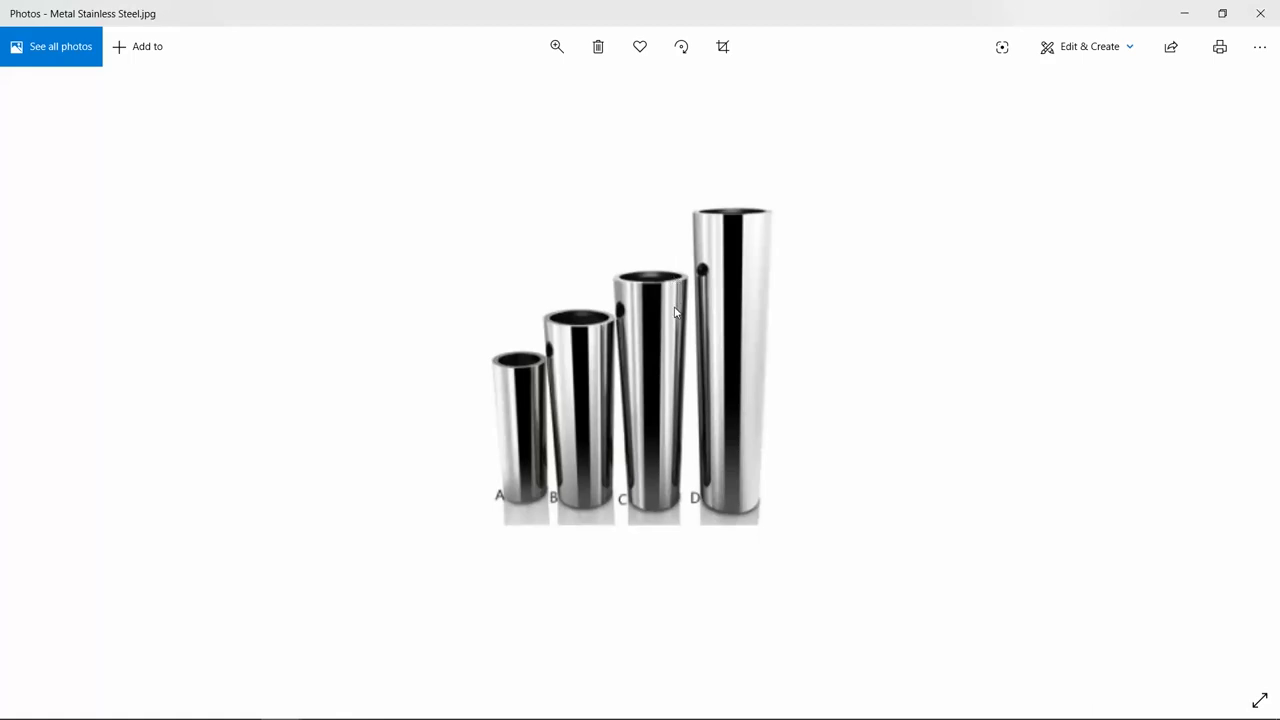
# - Set the metal material's diffuse colour to near-black with Value 5
pyautogui.click(1184, 13)
pyautogui.moveTo(1053, 92); pyautogui.dragTo(896, 84)
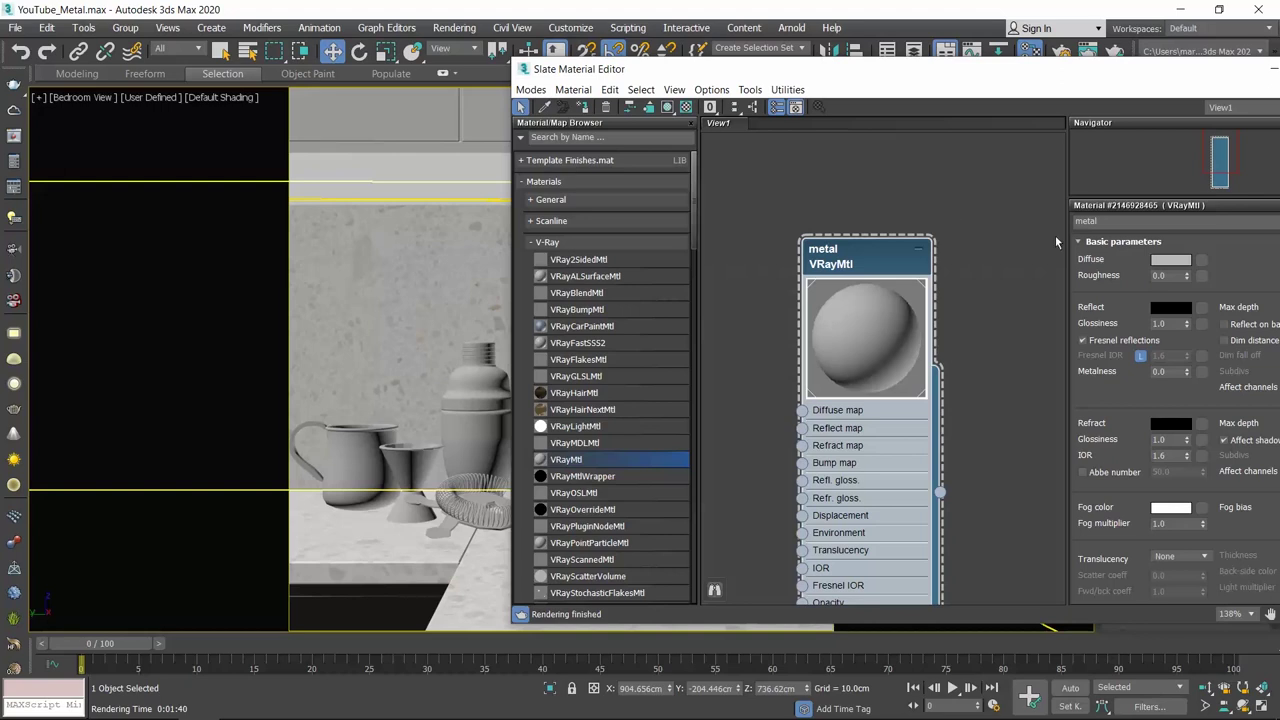
pyautogui.click(1170, 260)
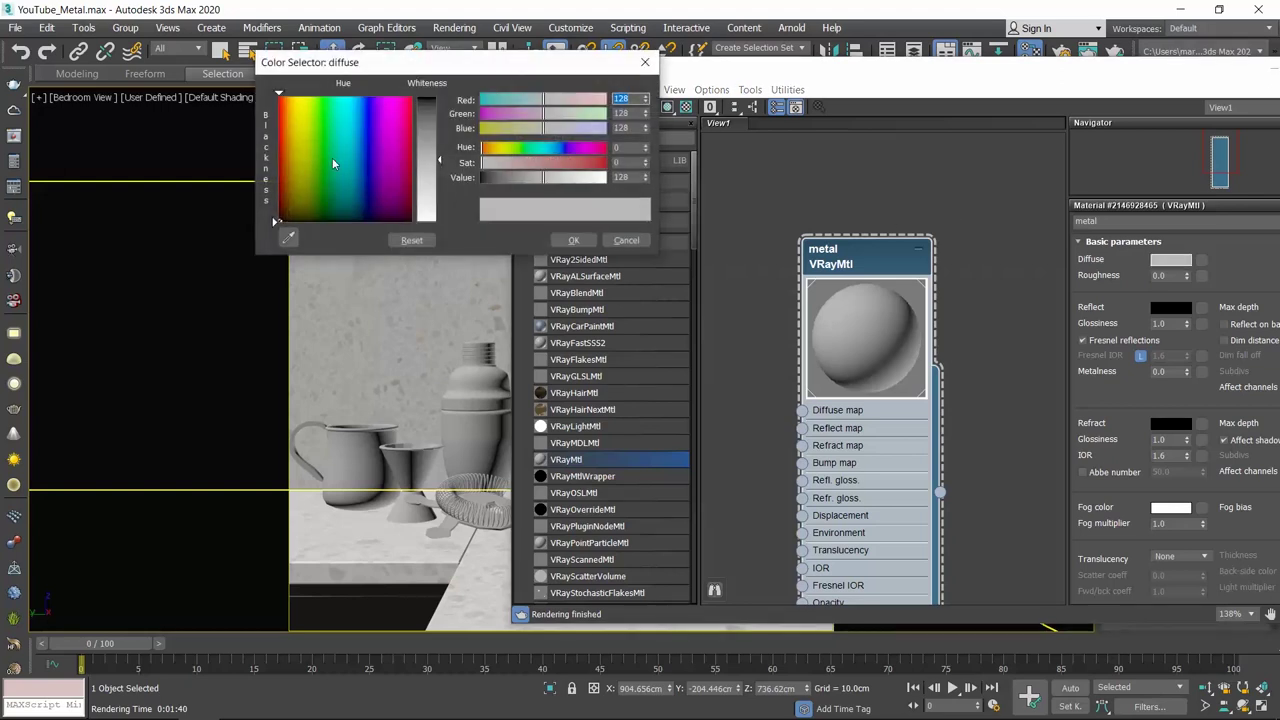
pyautogui.click(546, 177)
pyautogui.write('5')
pyautogui.press('Return')
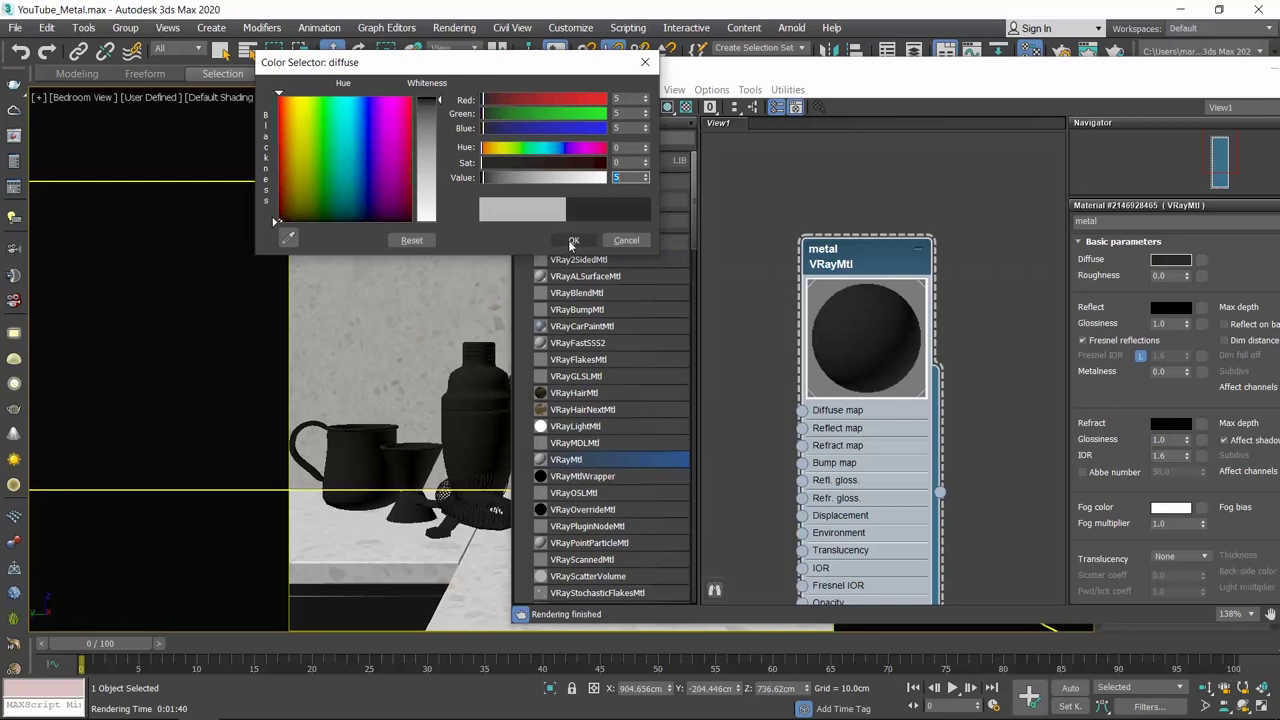
pyautogui.click(572, 241)
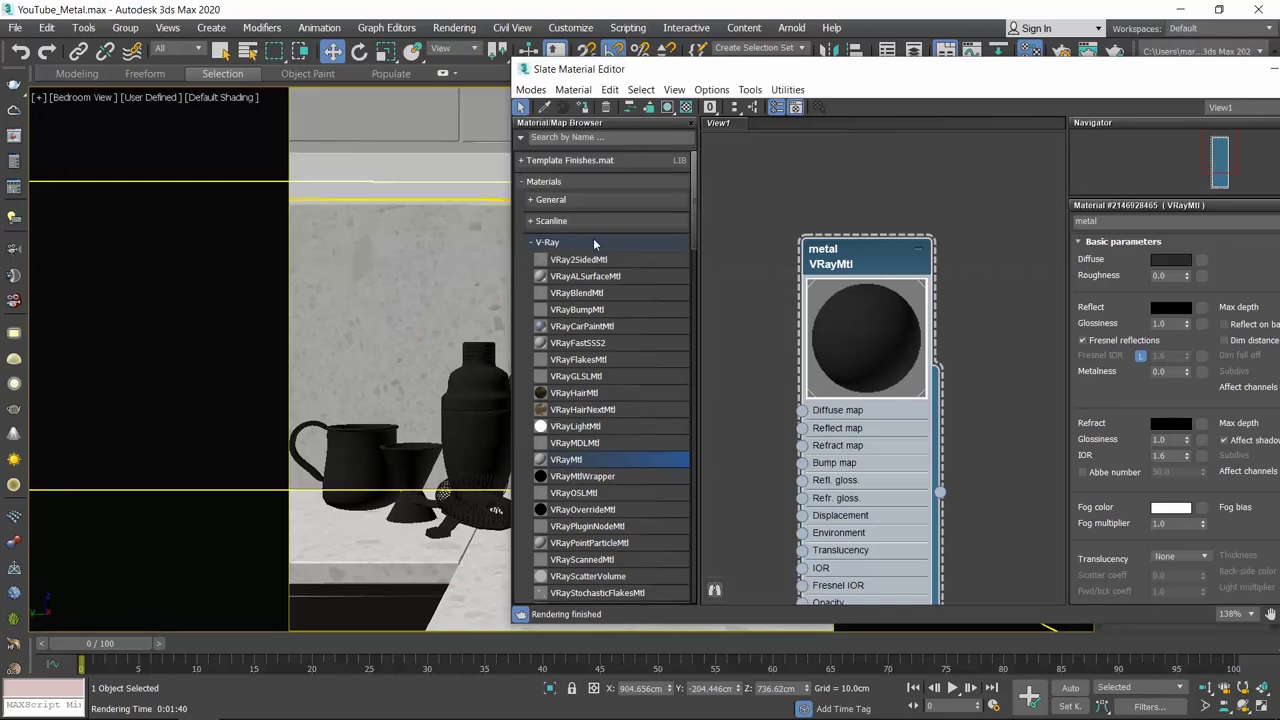
# - Set the metal material's reflection colour to pure white
pyautogui.click(1175, 310)
pyautogui.moveTo(420, 195); pyautogui.dragTo(430, 221)
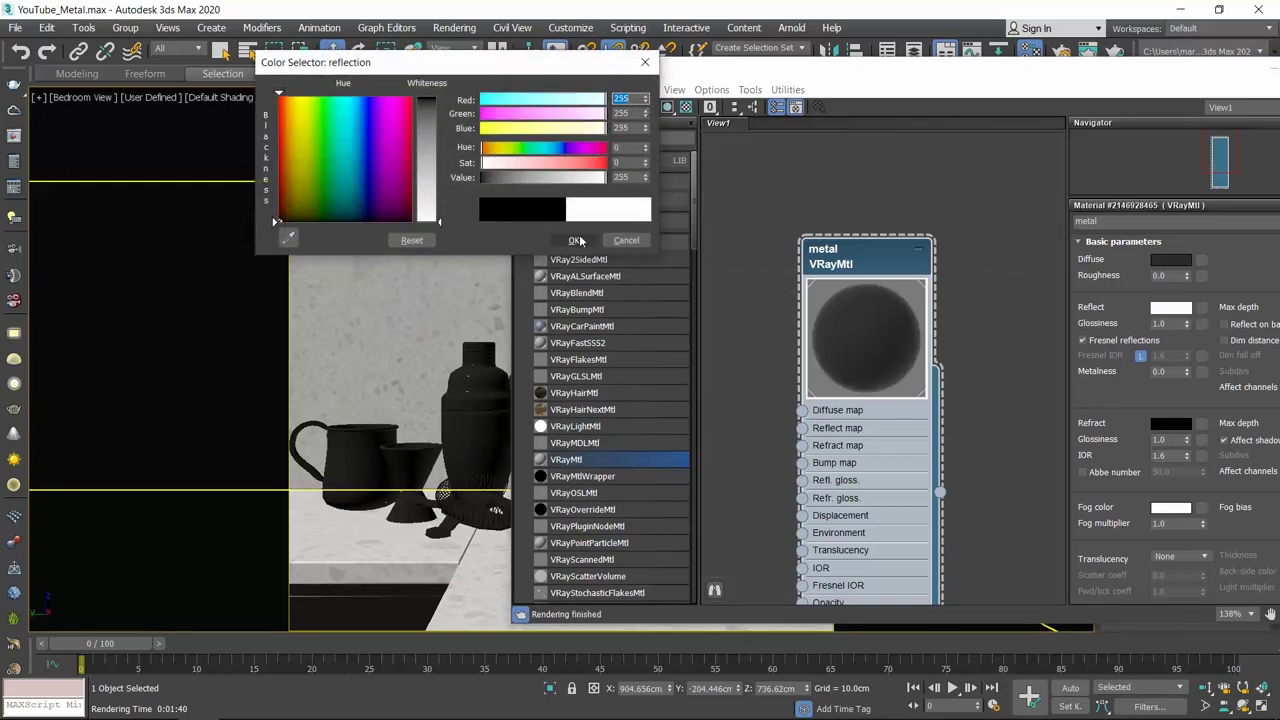
pyautogui.click(578, 241)
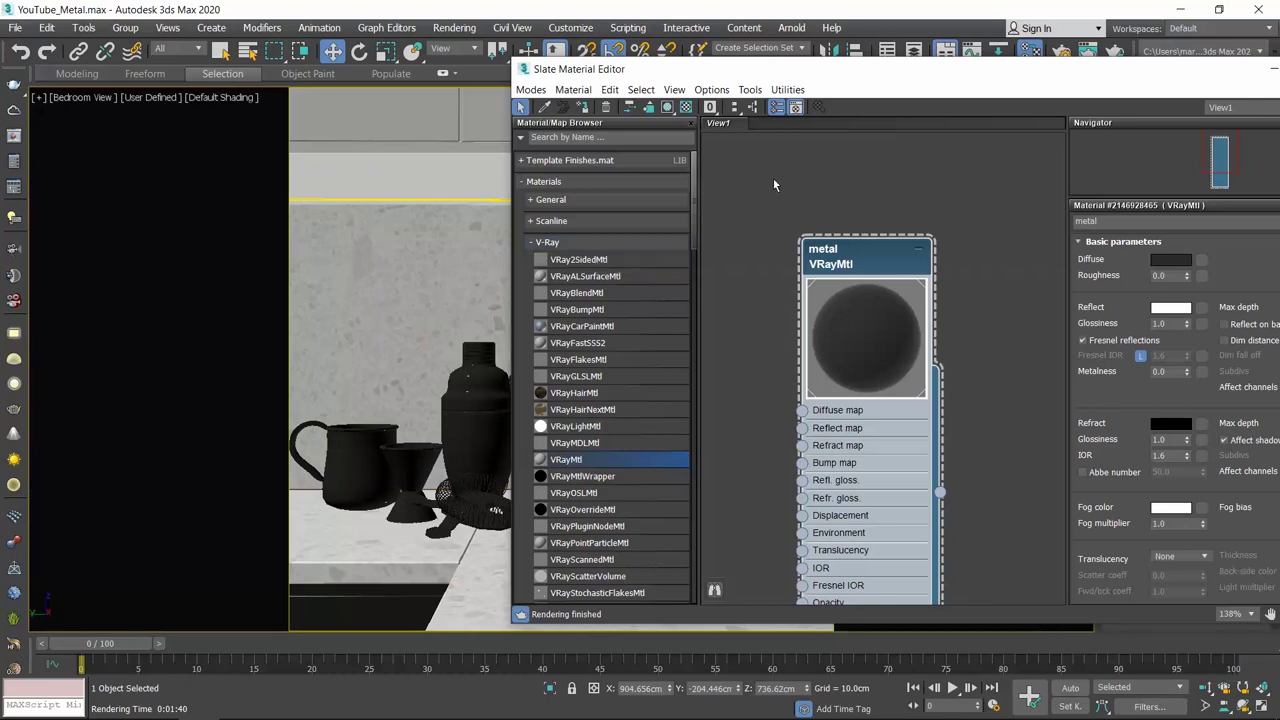
pyautogui.click(1172, 310)
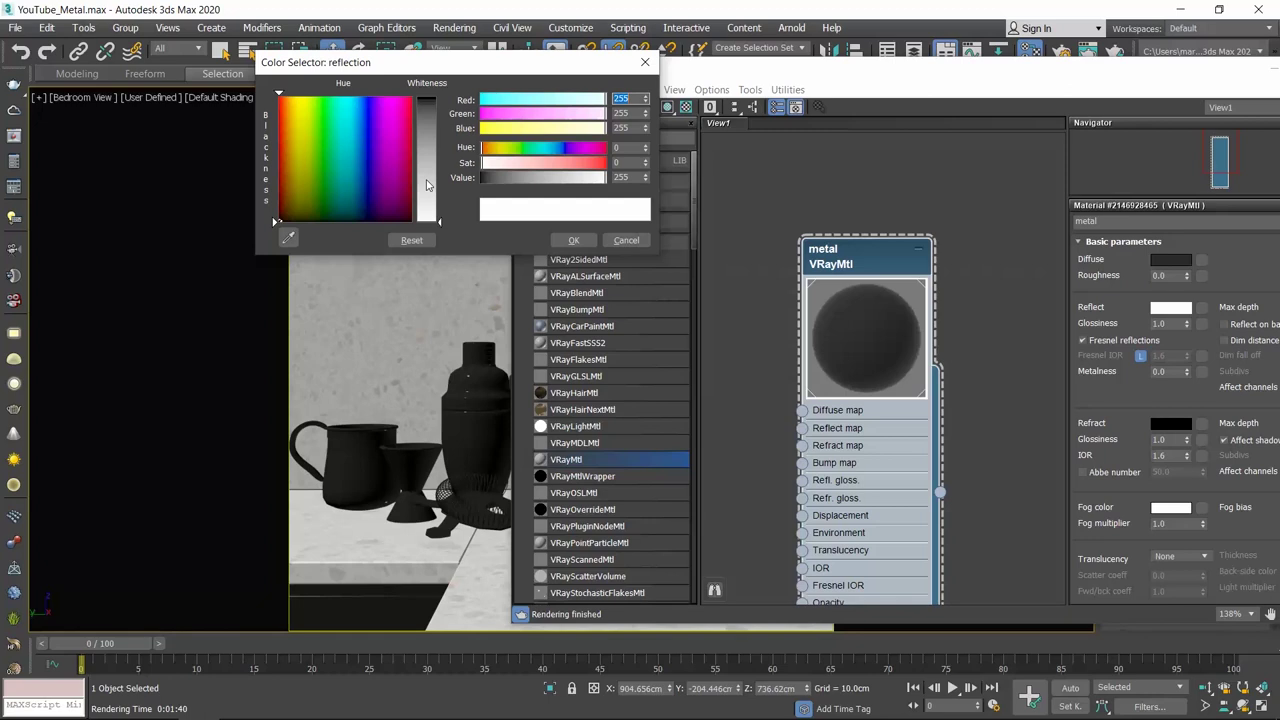
# - Accept the white reflection colour and render a V-Ray test of the scene
pyautogui.click(566, 242)
pyautogui.click(455, 28)
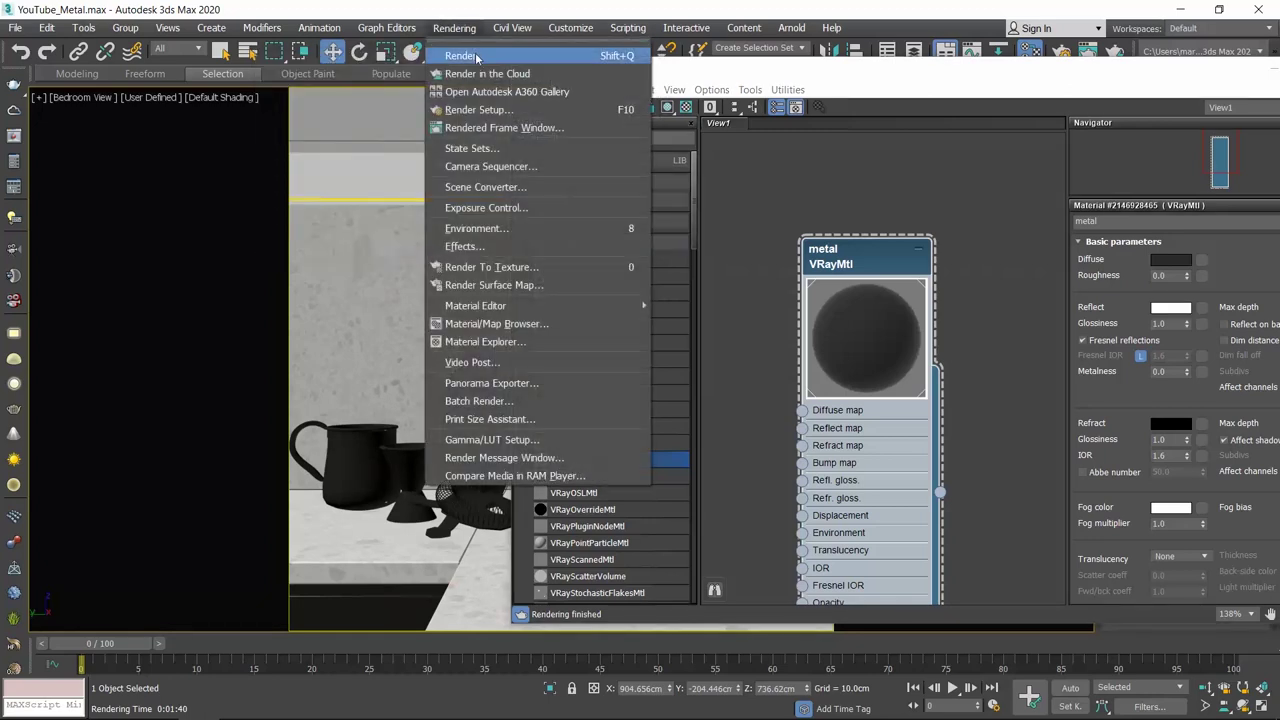
pyautogui.click(478, 52)
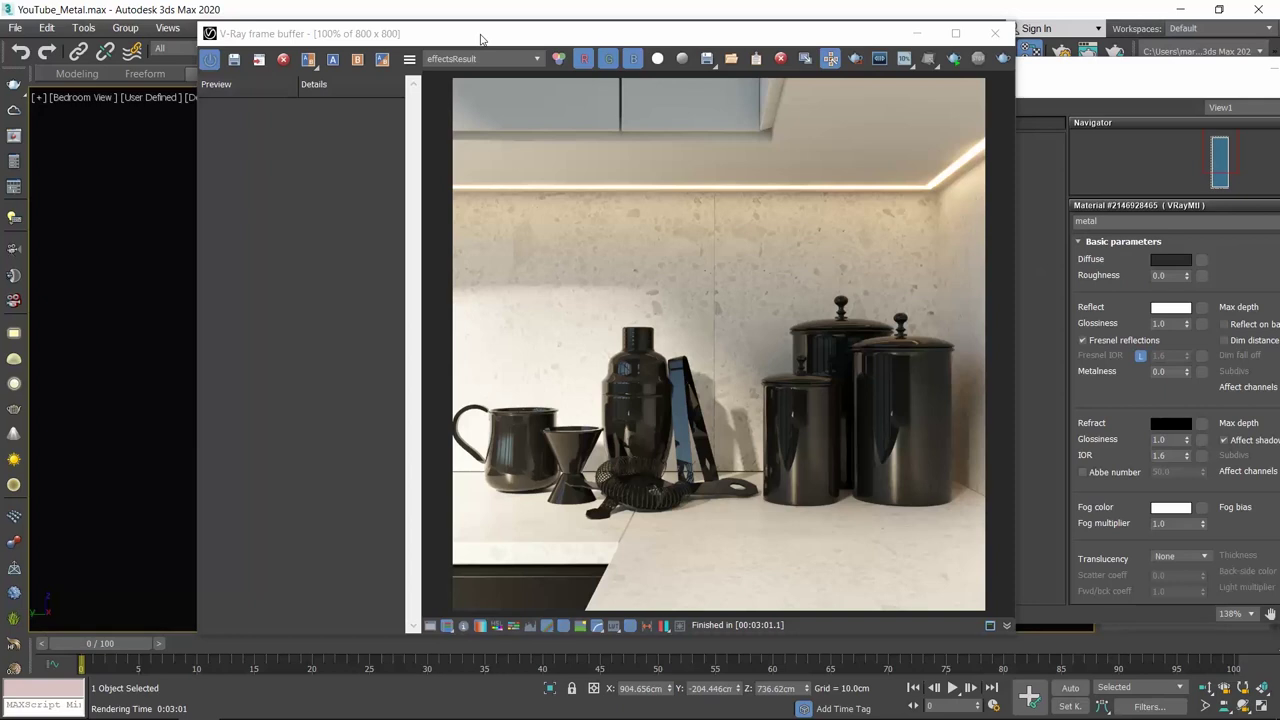
# - Unlock the metal material's Fresnel IOR and set it to 8
pyautogui.click(1122, 72)
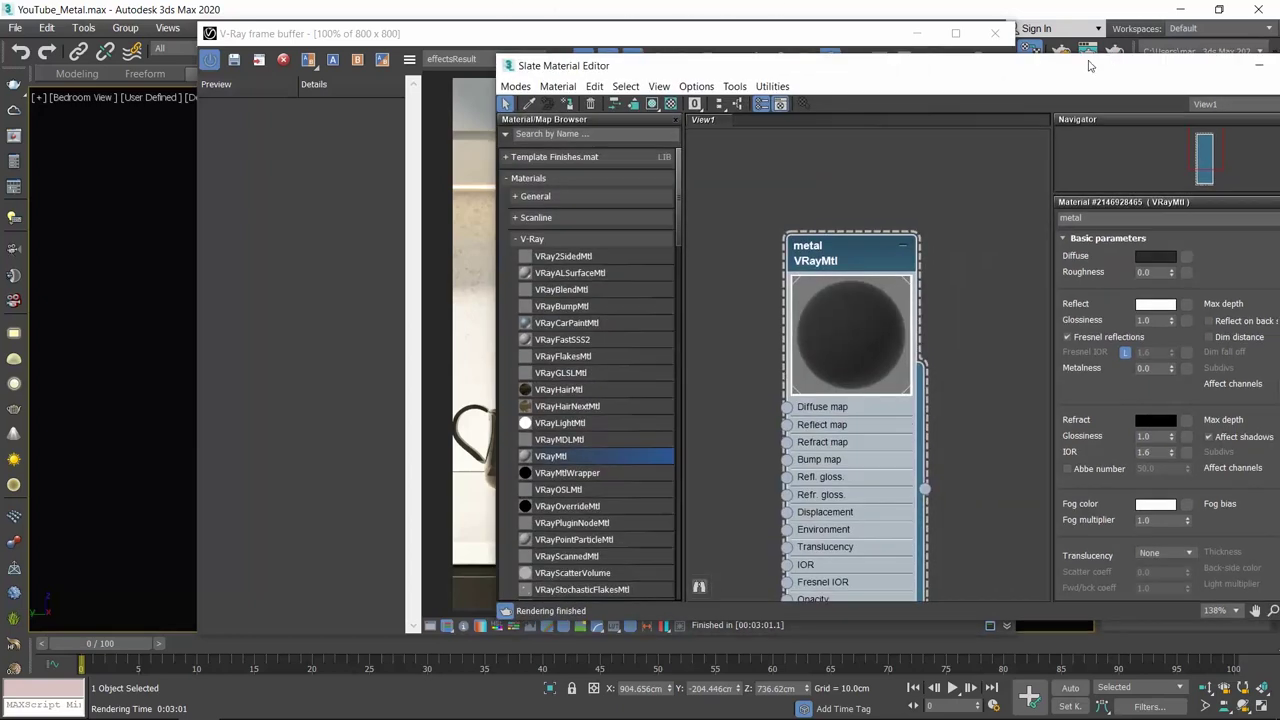
pyautogui.moveTo(1090, 65); pyautogui.dragTo(982, 58)
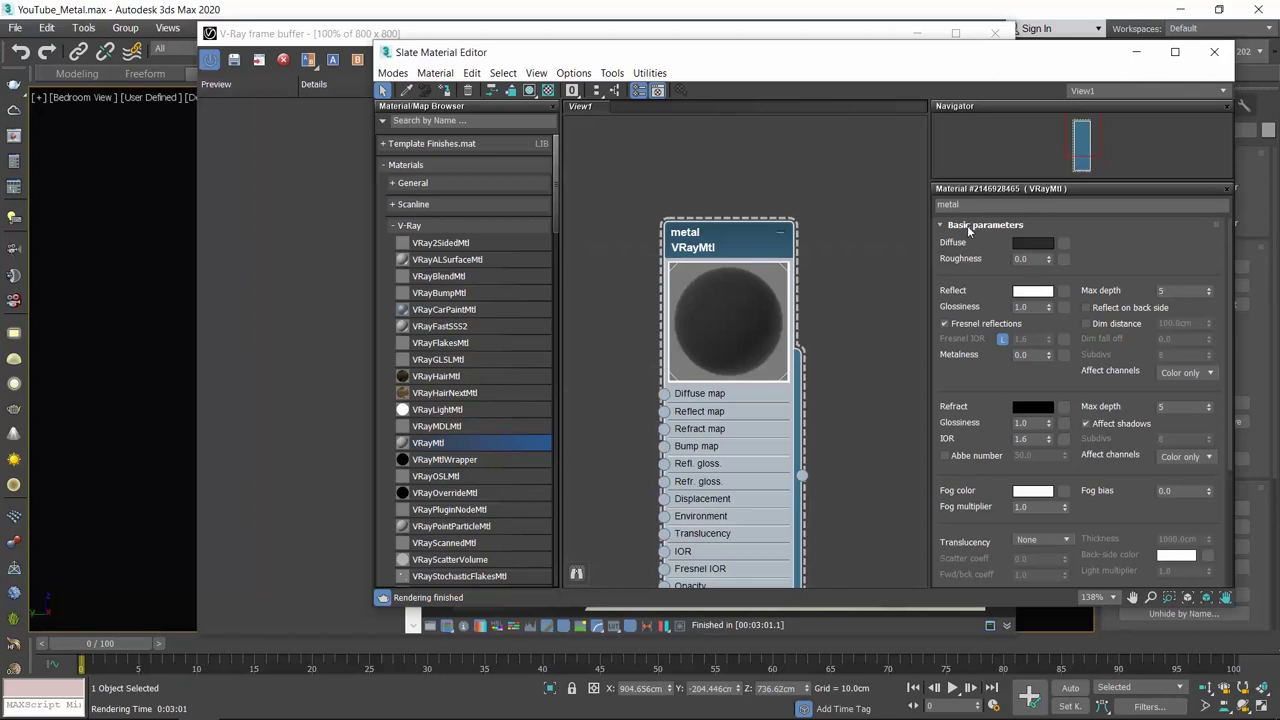
pyautogui.click(1003, 340)
pyautogui.doubleClick(1030, 339)
pyautogui.write('8')
pyautogui.press('Return')
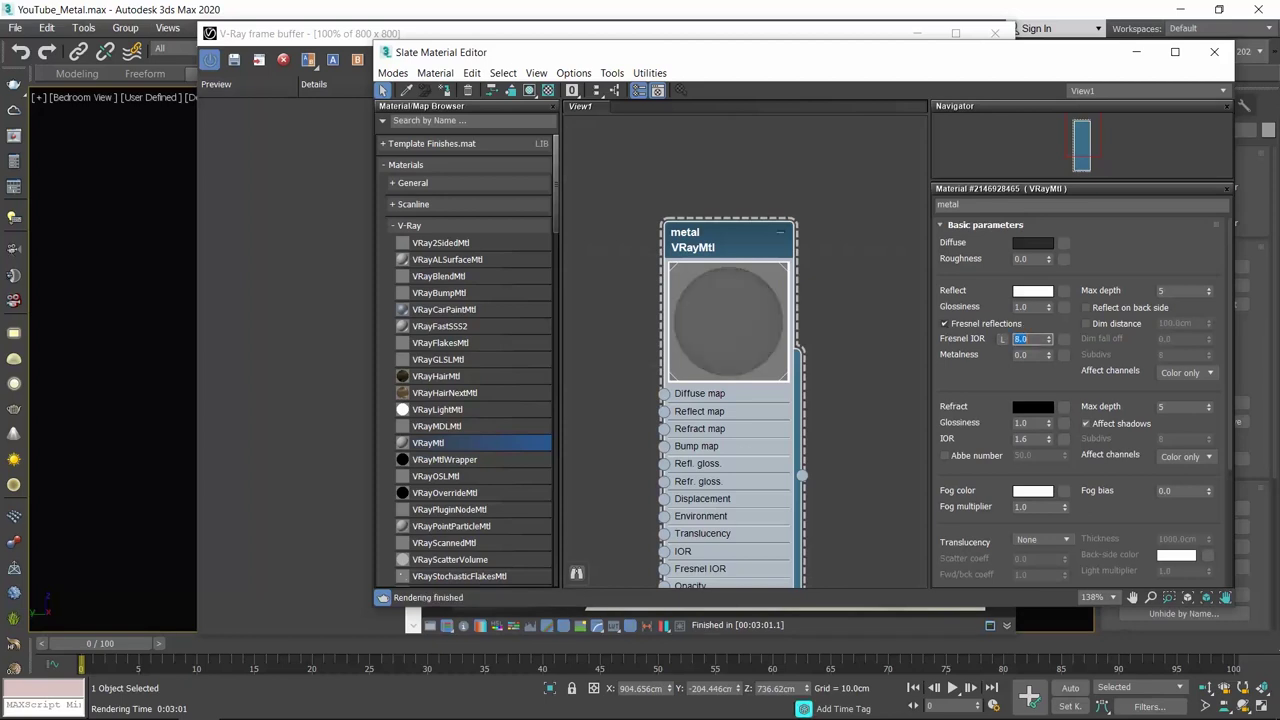
# - Close the material editor and render the chrome-look accessories
pyautogui.click(1216, 53)
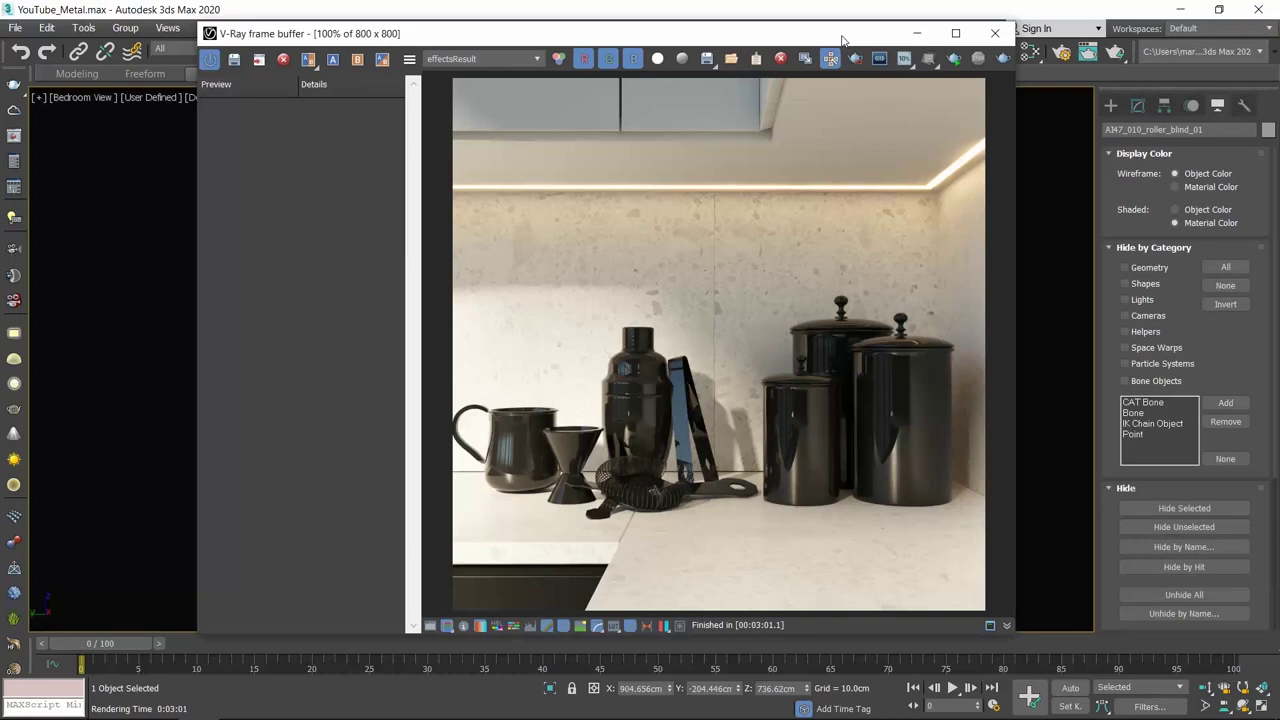
pyautogui.click(462, 31)
pyautogui.click(461, 54)
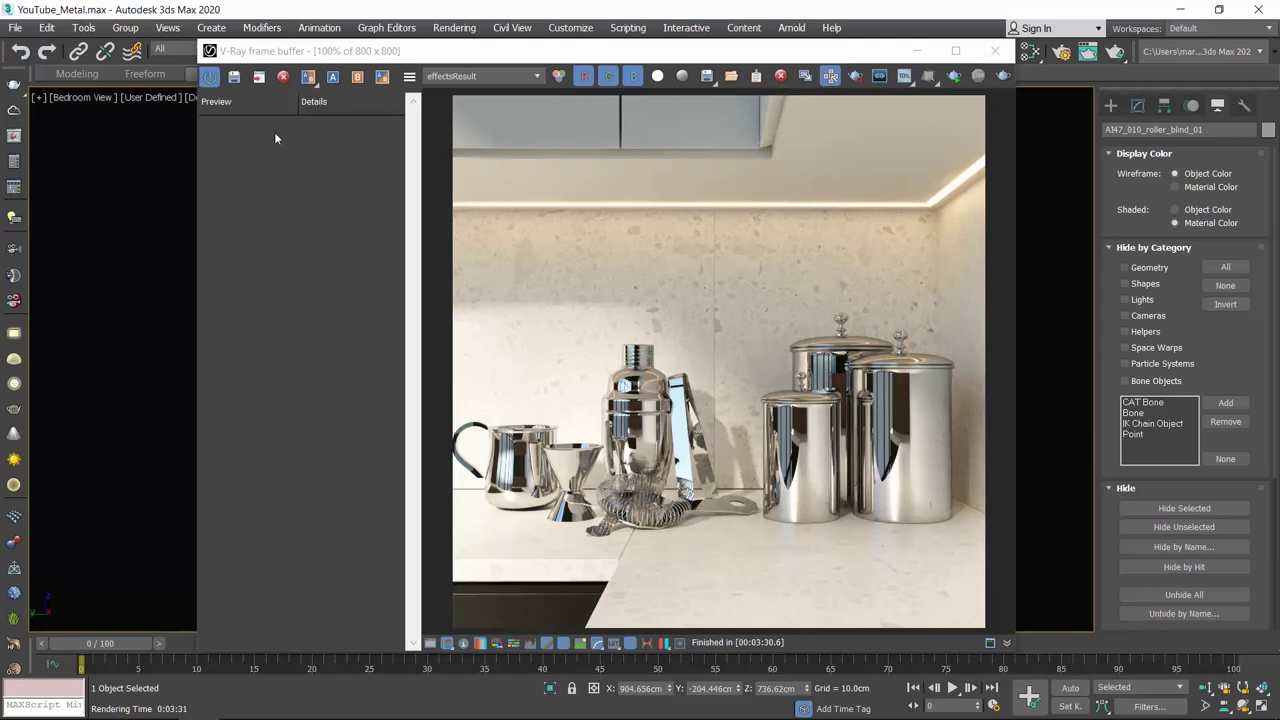
# - Save the polished chrome render to the V-Ray frame buffer history
pyautogui.click(236, 80)
pyautogui.click(236, 80)
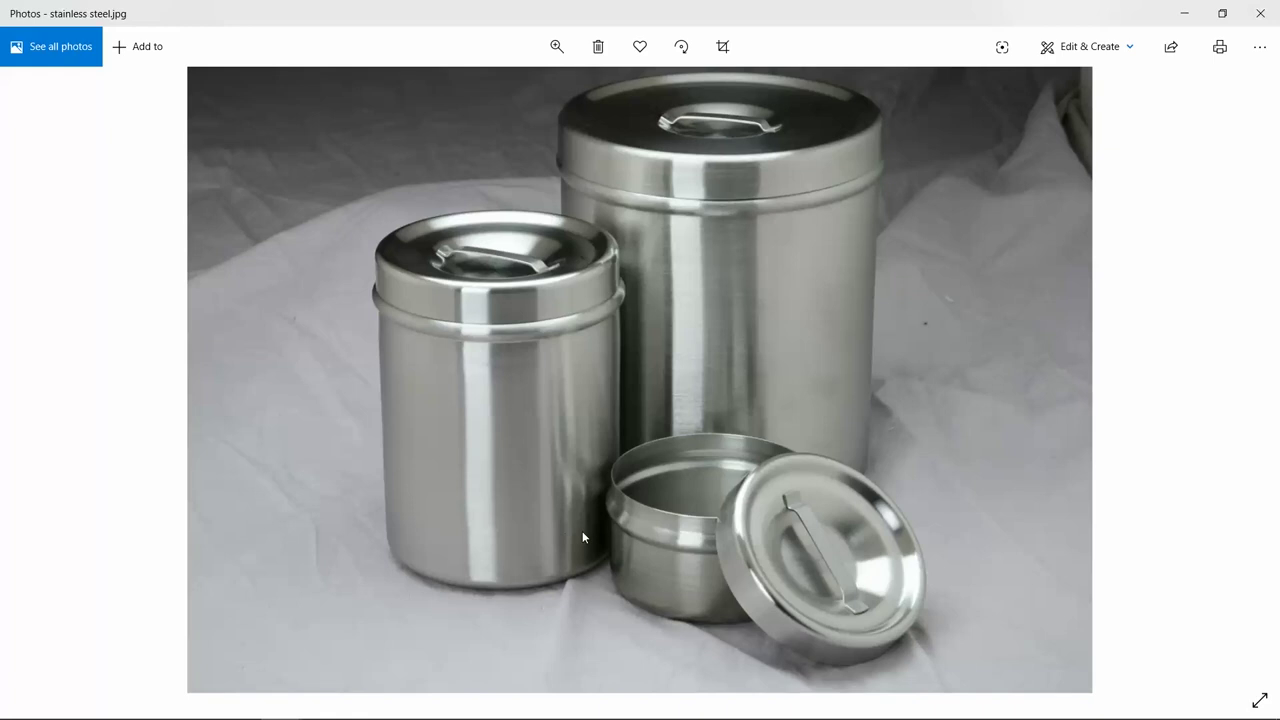
# - Set the metal material's reflection glossiness to 0.85 and render the brushed-steel version
pyautogui.click(1184, 13)
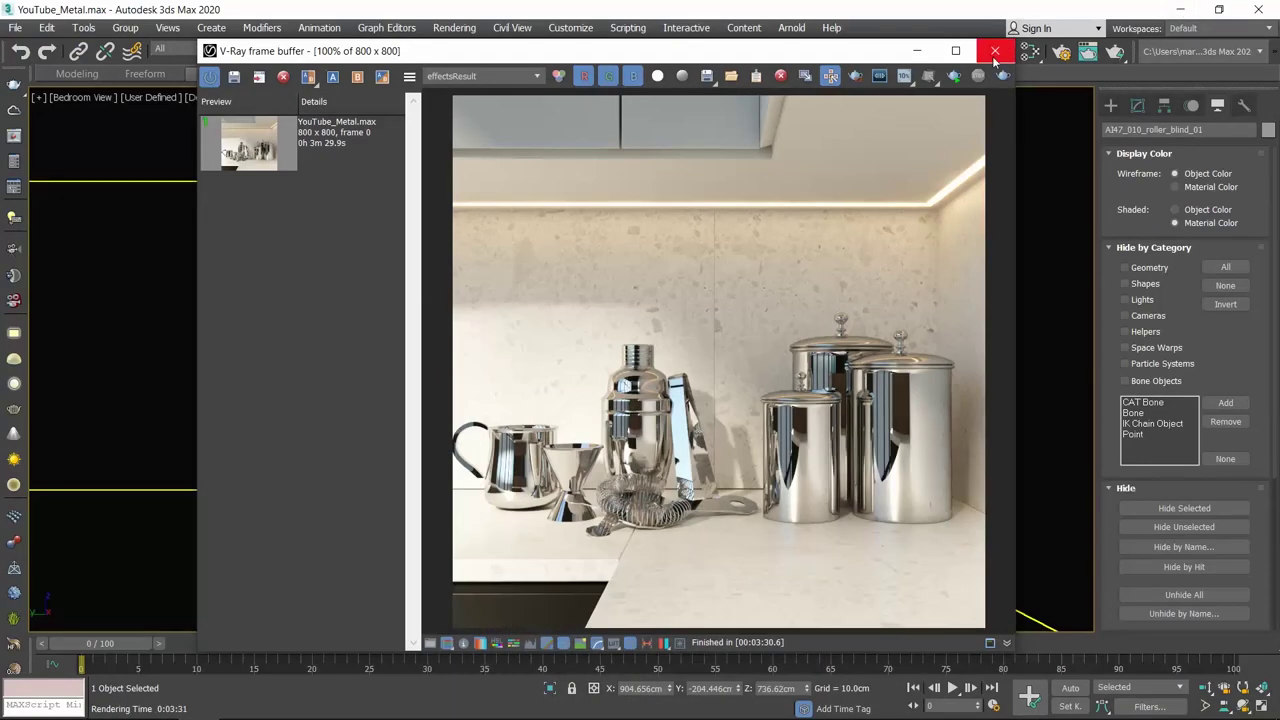
pyautogui.click(1030, 52)
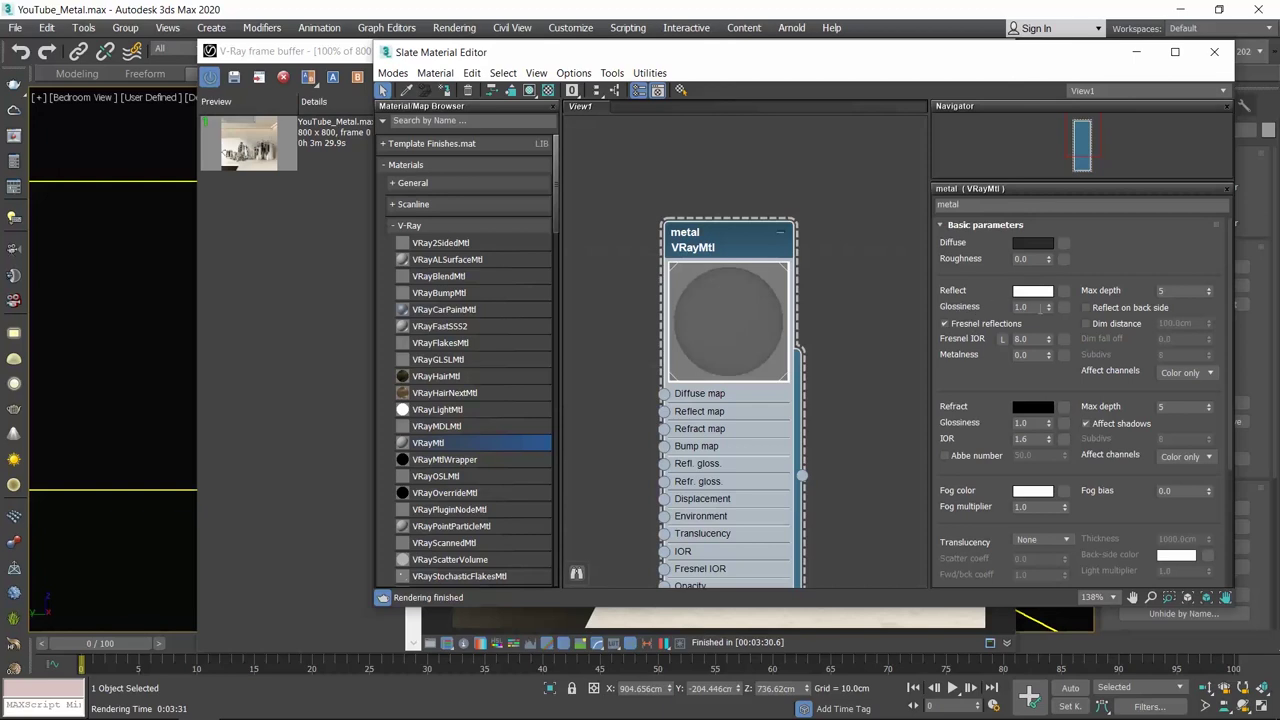
pyautogui.doubleClick(1040, 308)
pyautogui.write('0.')
pyautogui.write('85')
pyautogui.press('Return')
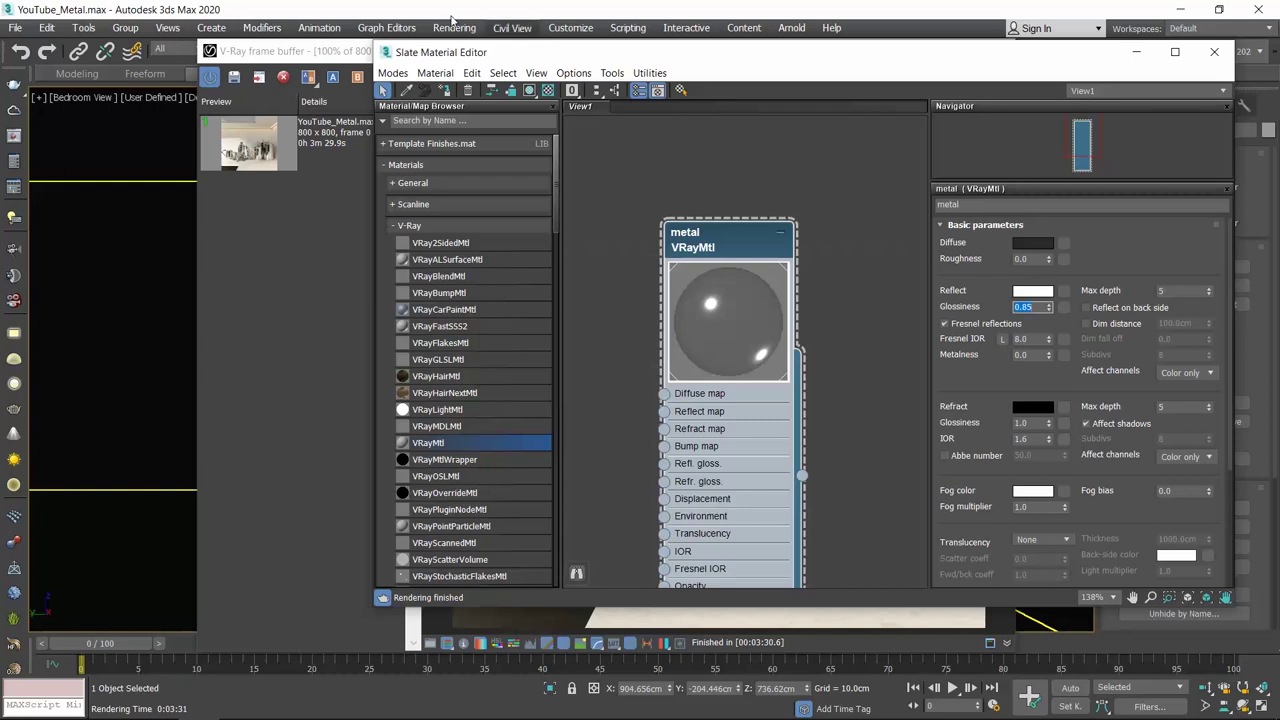
pyautogui.click(454, 27)
pyautogui.click(440, 48)
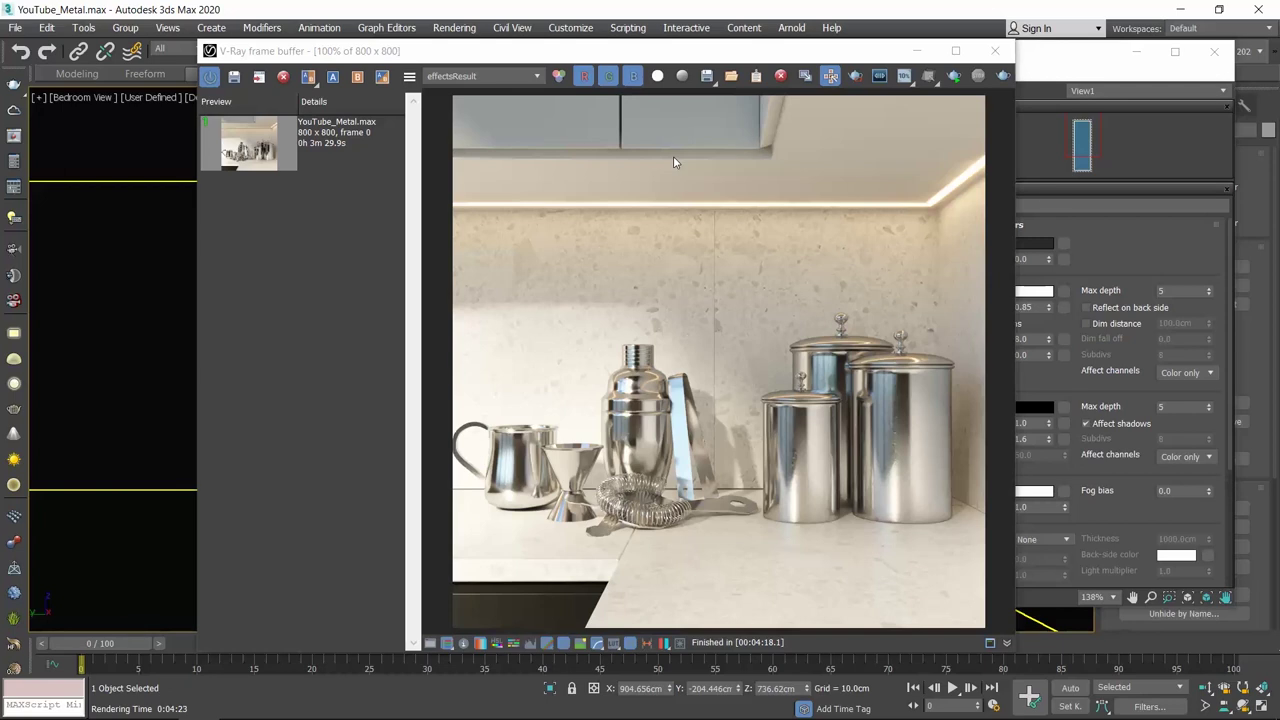
# - View the render's RGB channel, then return the frame buffer to effectsResult
pyautogui.click(499, 74)
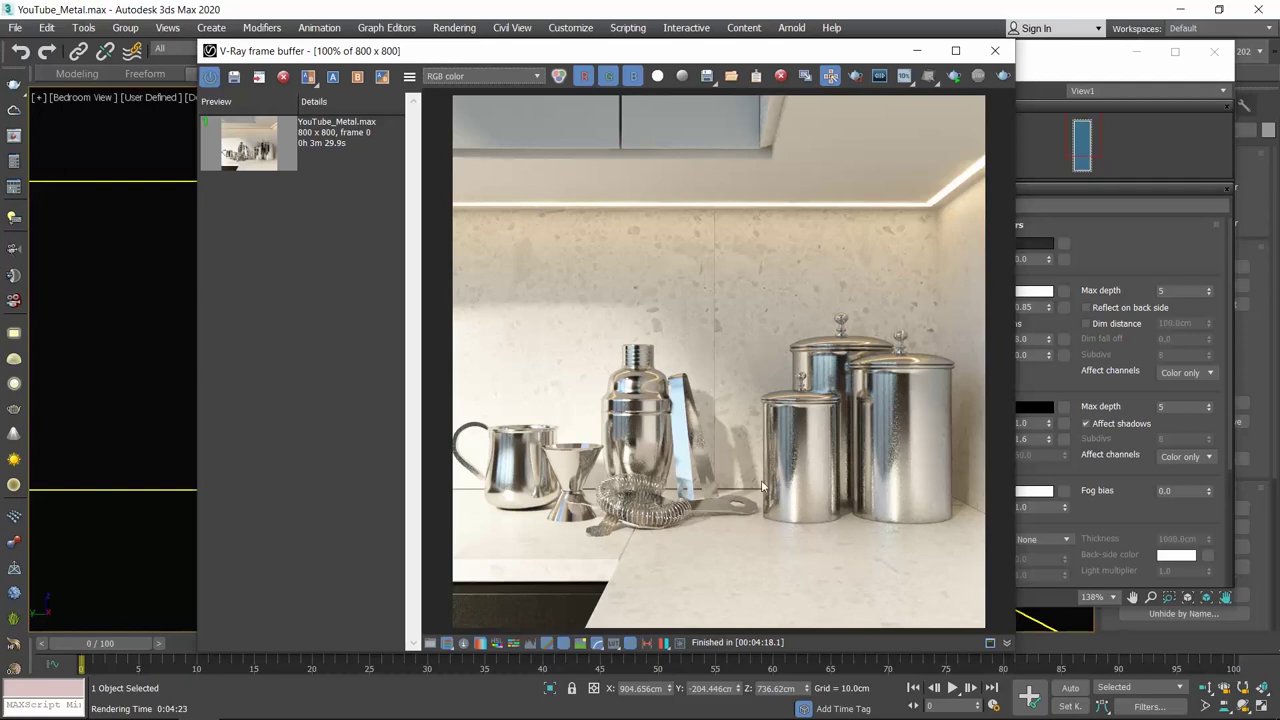
pyautogui.click(491, 75)
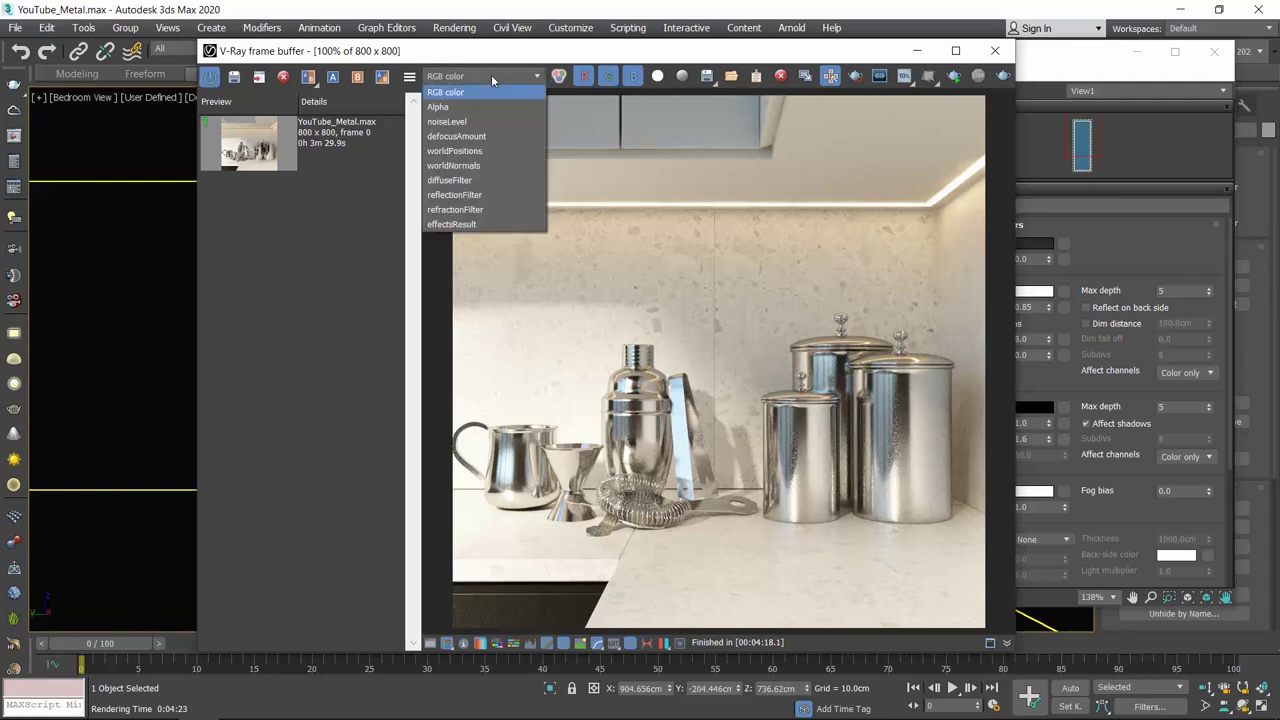
pyautogui.click(482, 226)
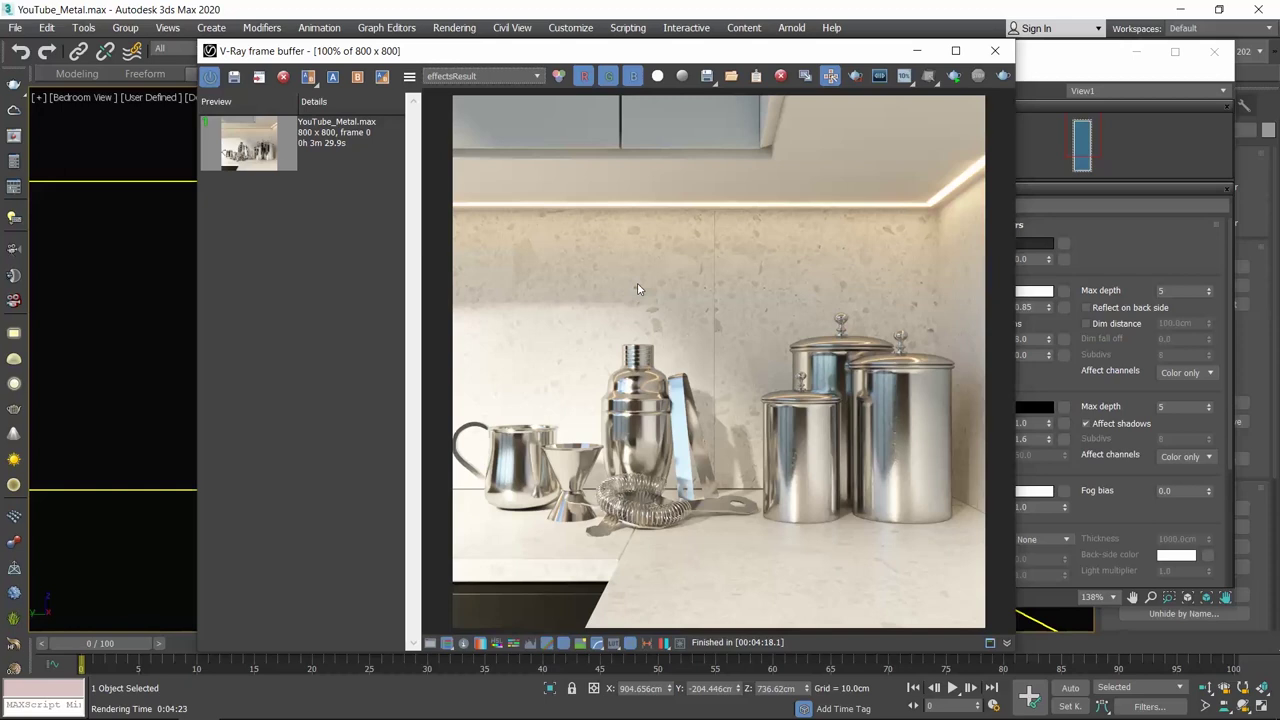
# - Save the brushed render to history and A/B compare it with the earlier render
pyautogui.click(240, 80)
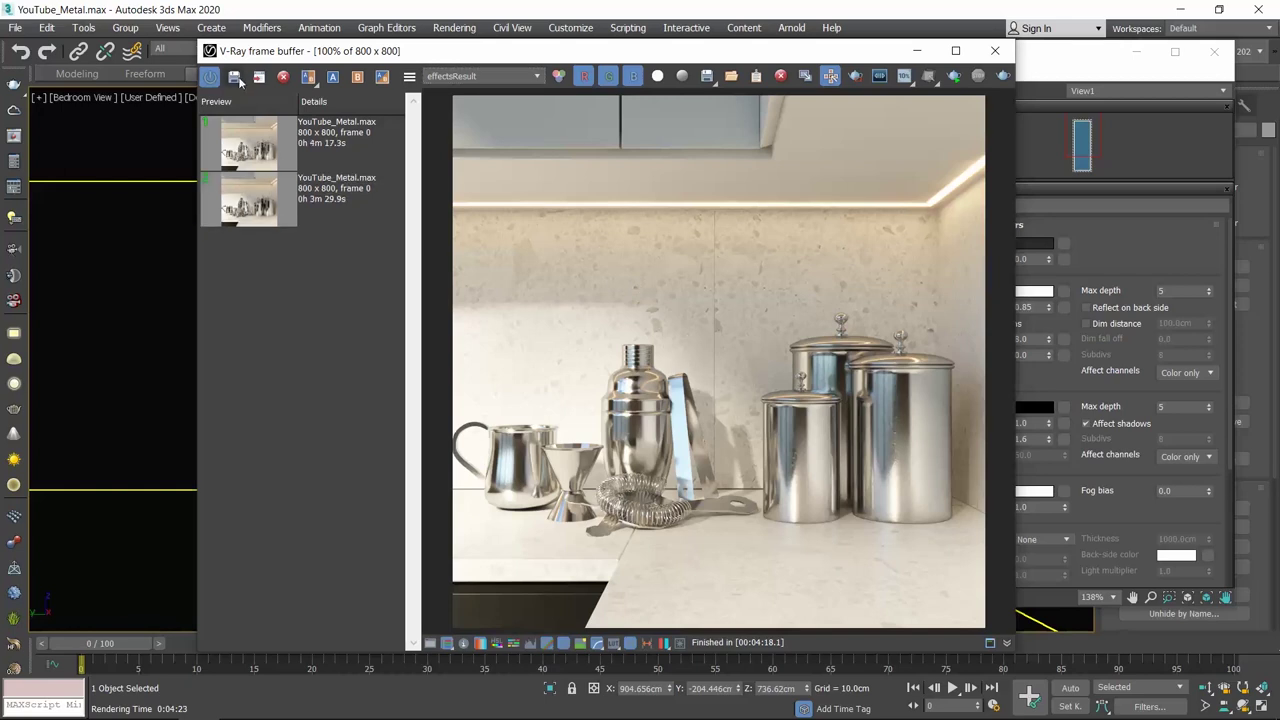
pyautogui.click(276, 205)
pyautogui.click(308, 76)
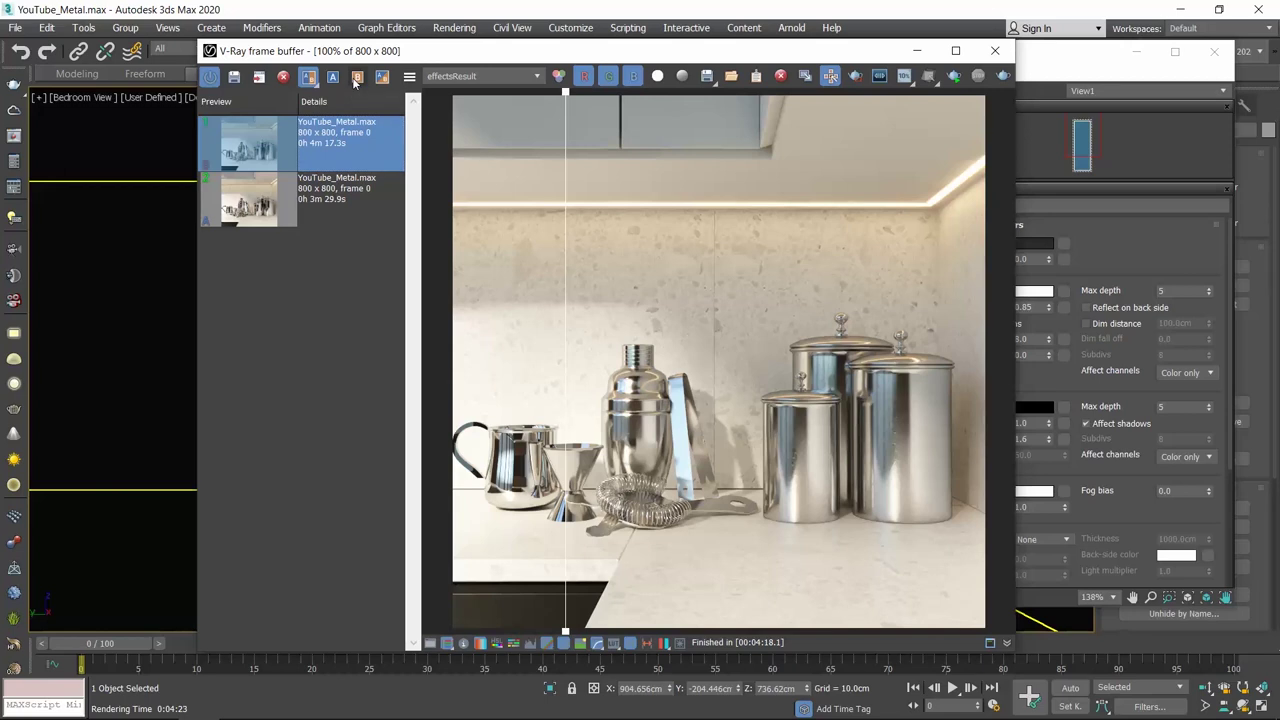
# - Shift the A/B comparison split line across the frame buffer render
pyautogui.moveTo(565, 92)
pyautogui.mouseDown()
pyautogui.moveTo(418, 105)
pyautogui.moveTo(1013, 120)
pyautogui.moveTo(744, 114)
pyautogui.mouseUp()
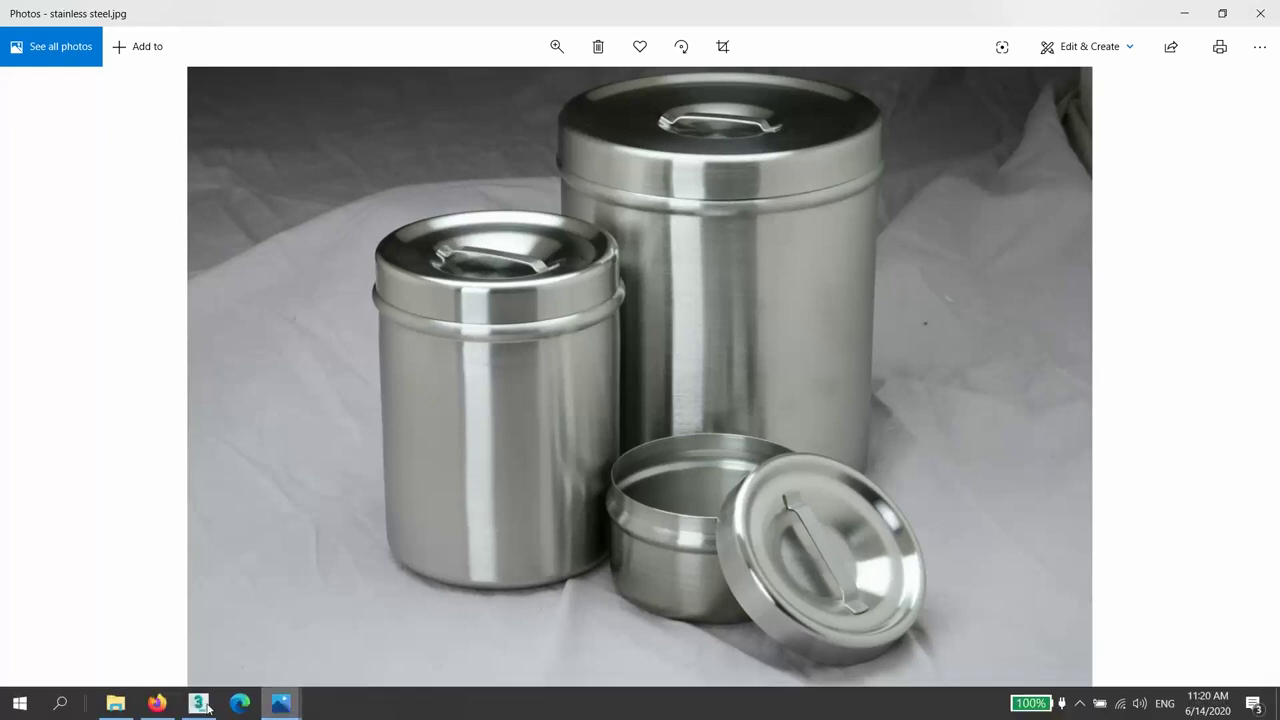
# - Bring the Firefox Google Images results for 'brushed metal bump map' to the front
pyautogui.click(168, 708)
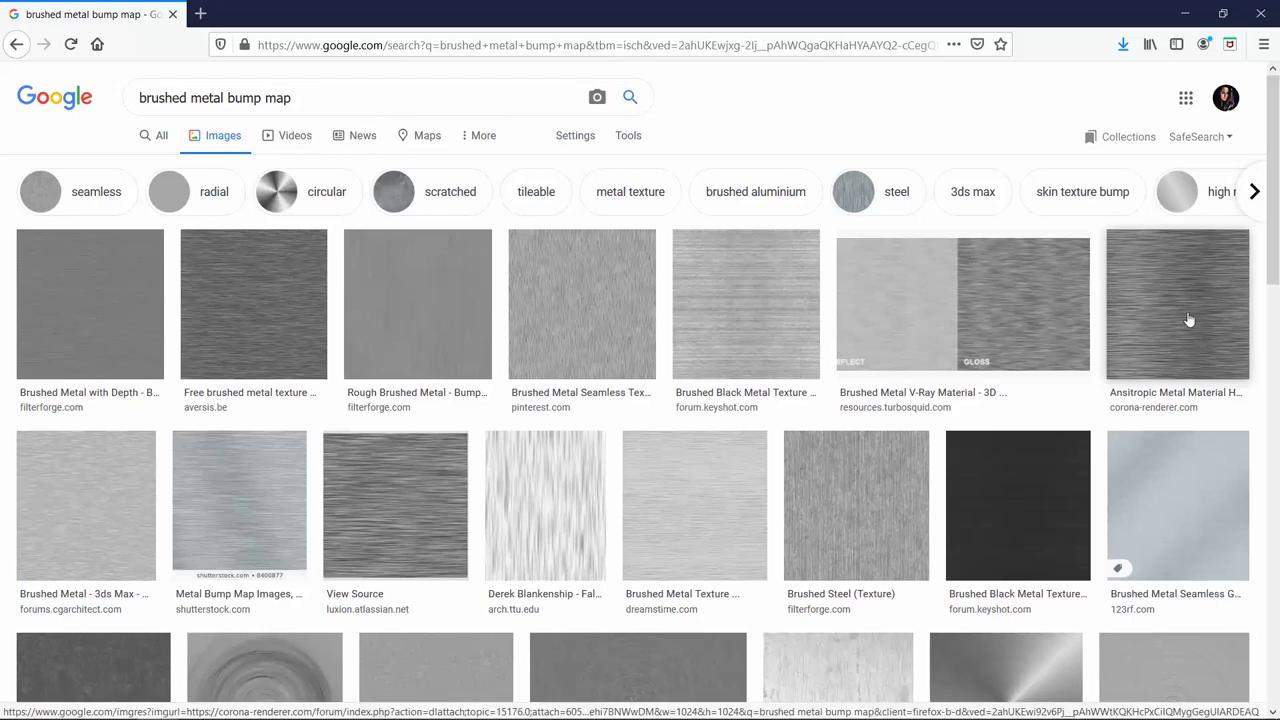
# - Save the Ansitropic Metal texture over Brushed-Metal-1024x1024 in the references folder, then minimize the browser
pyautogui.click(1189, 319)
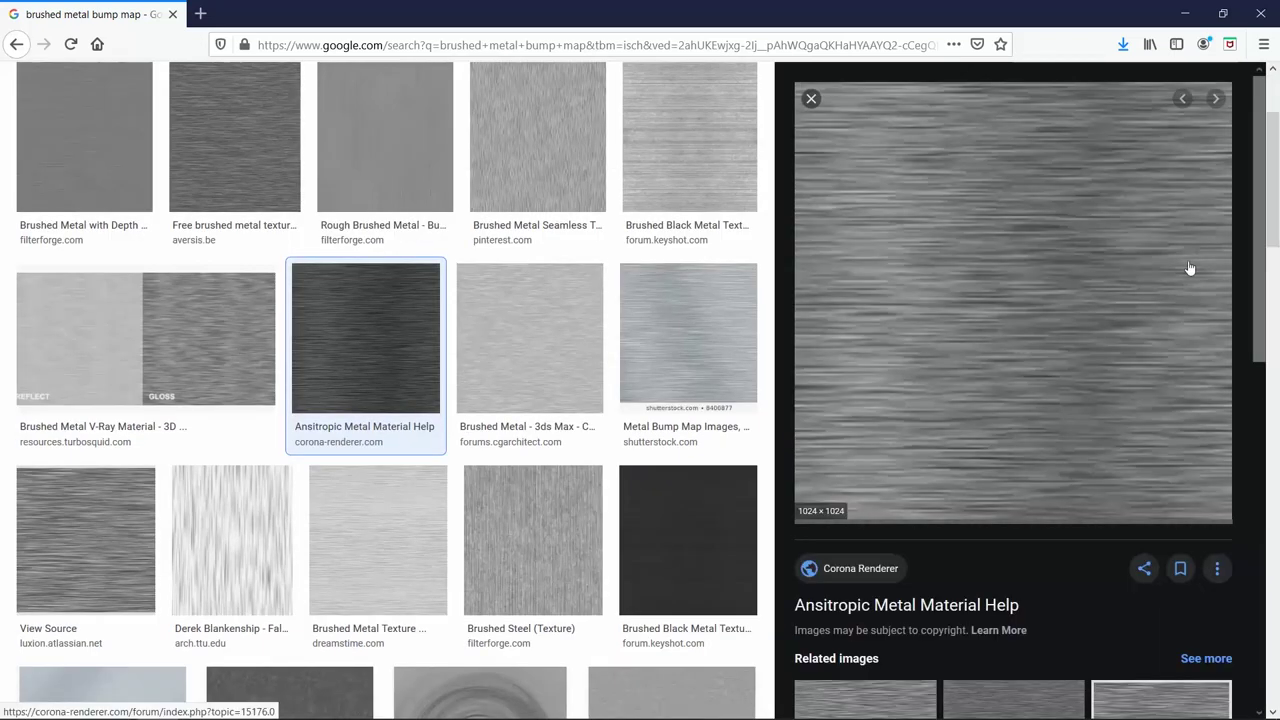
pyautogui.rightClick(974, 341)
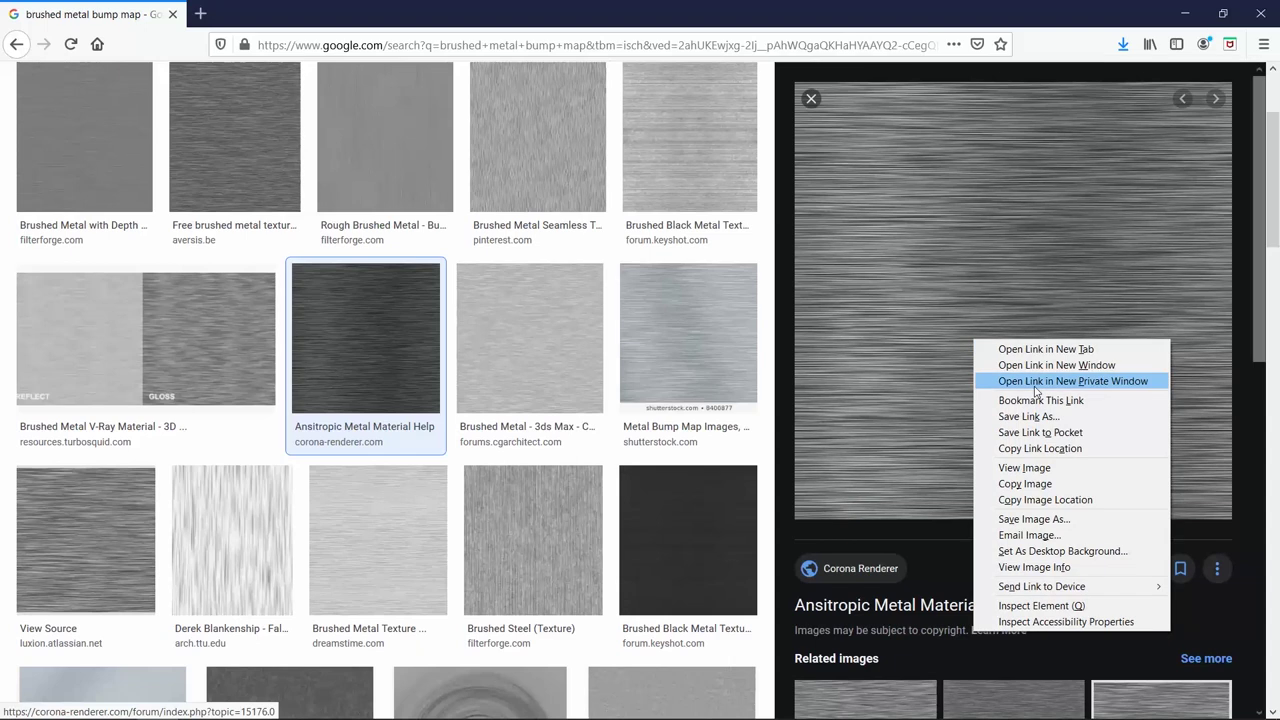
pyautogui.click(1043, 519)
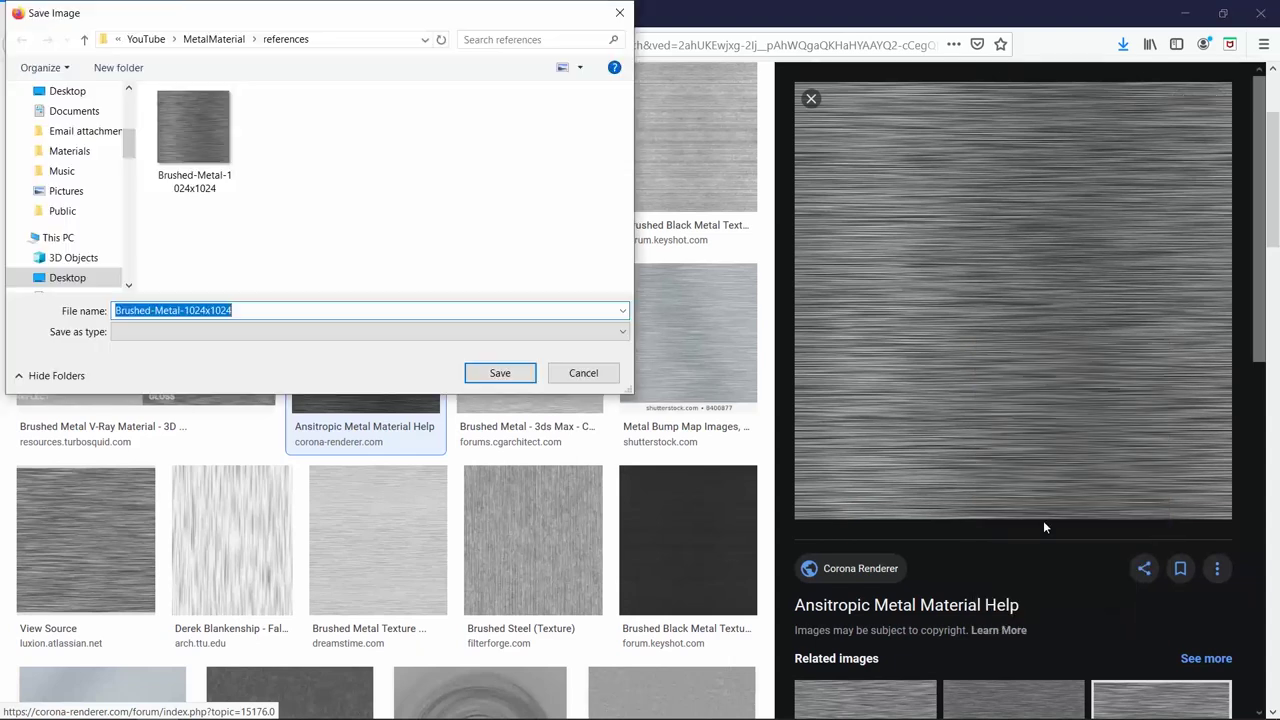
pyautogui.click(490, 376)
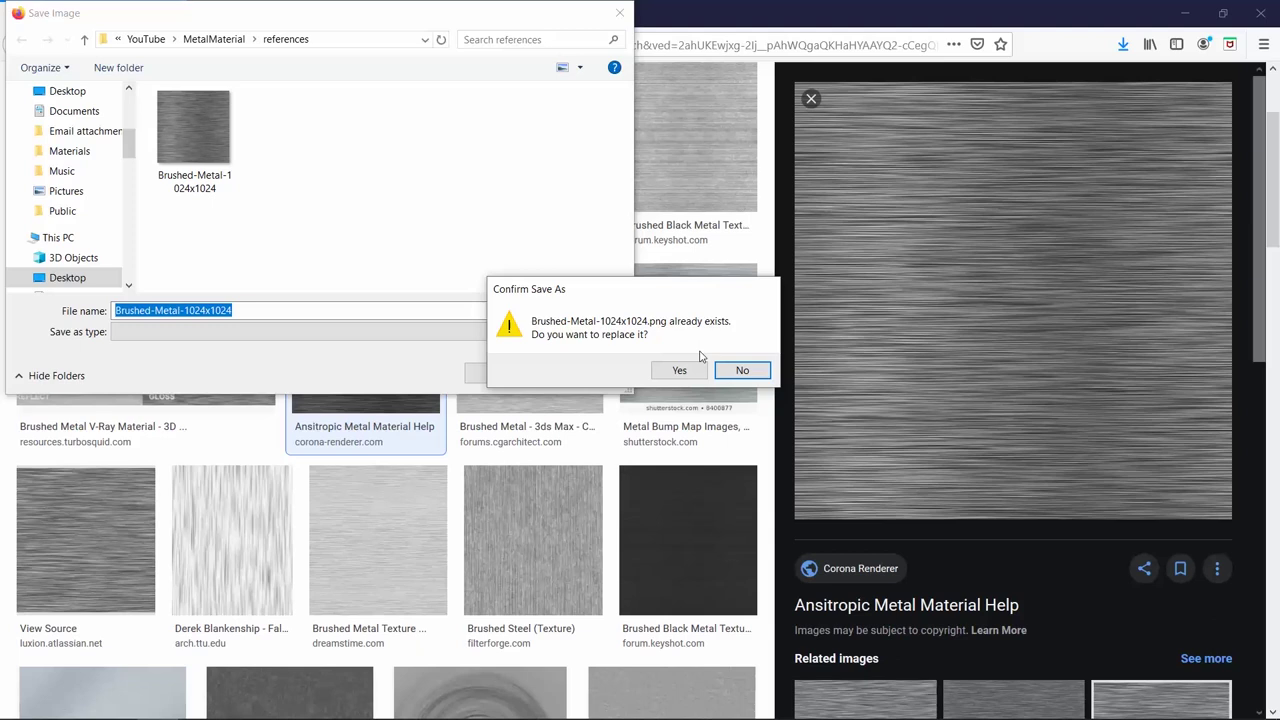
pyautogui.click(682, 370)
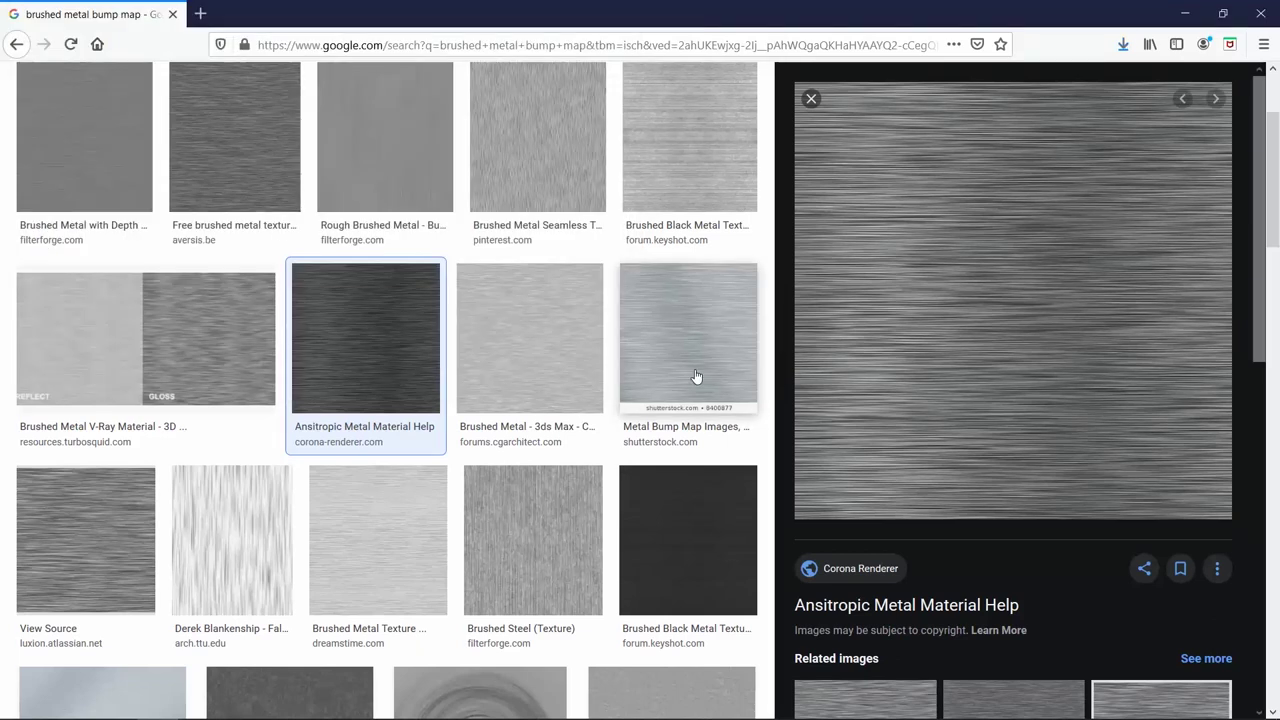
pyautogui.click(1184, 13)
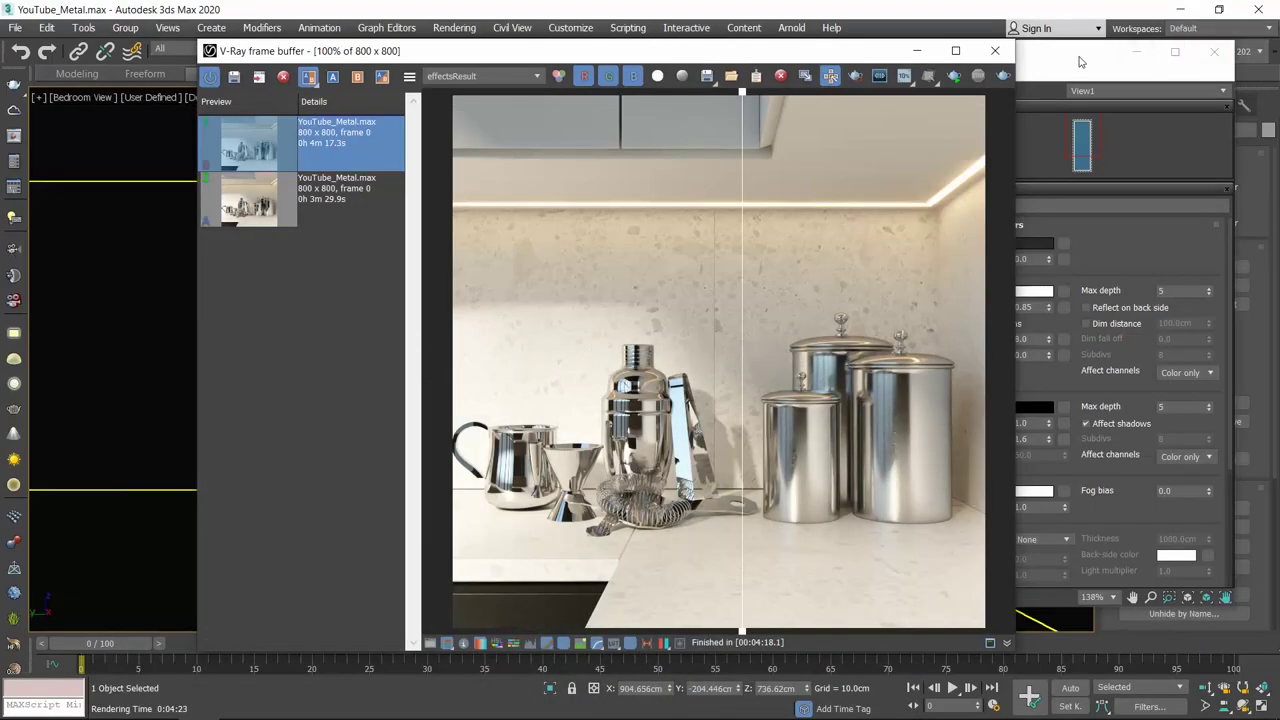
# - Add a Bitmap node loading Brushed-Metal-1024x1024 and wire it into the metal VRayMtl's Bump map
pyautogui.click(1067, 70)
pyautogui.moveTo(652, 182); pyautogui.dragTo(772, 145, button='middle')
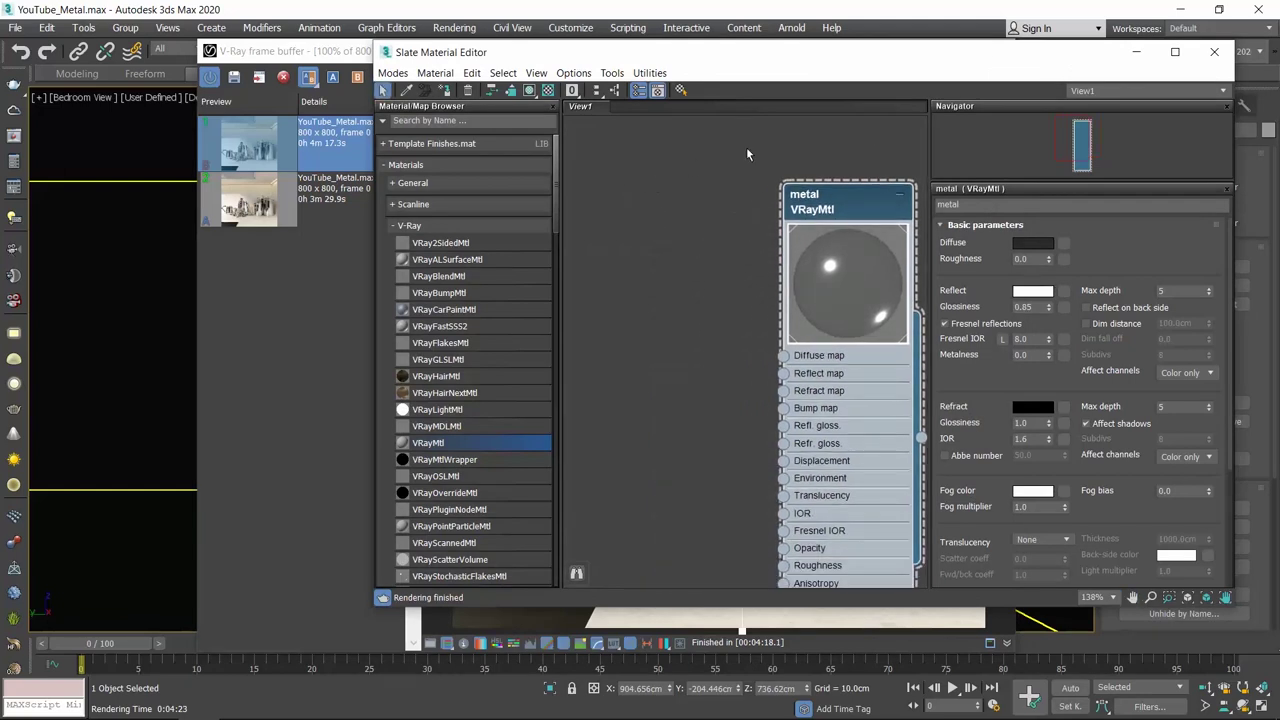
pyautogui.click(420, 226)
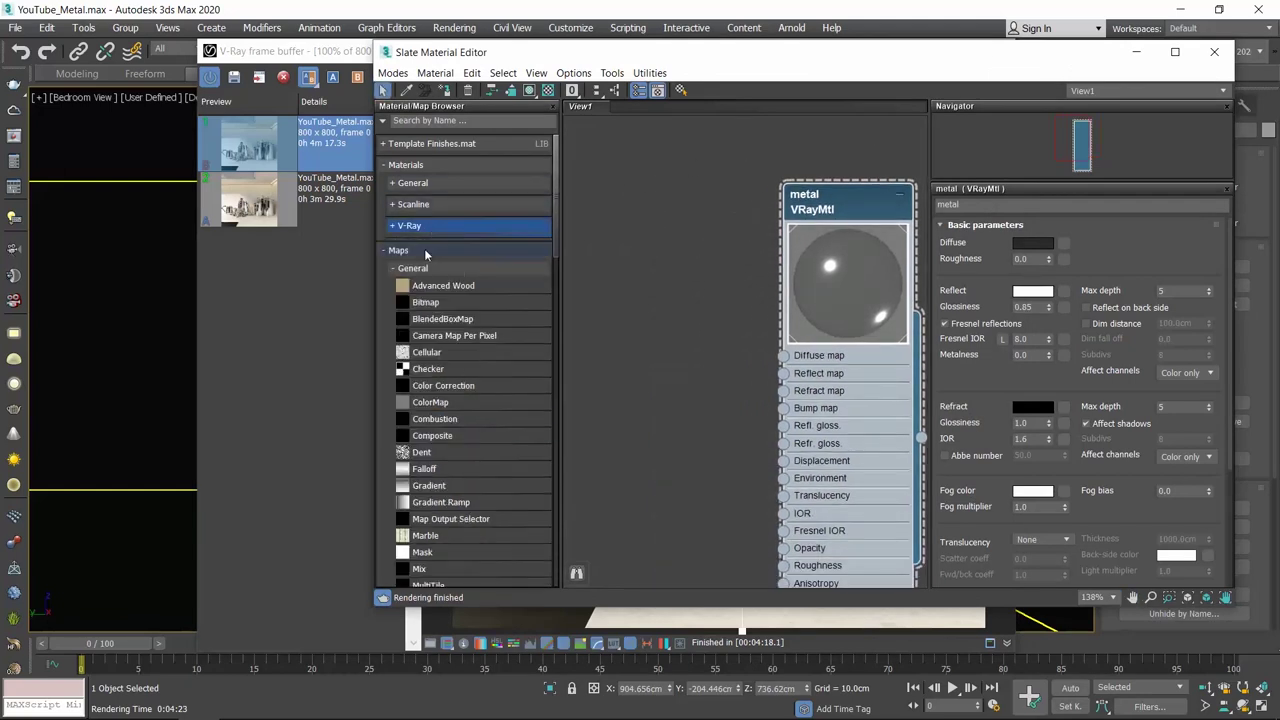
pyautogui.click(434, 302)
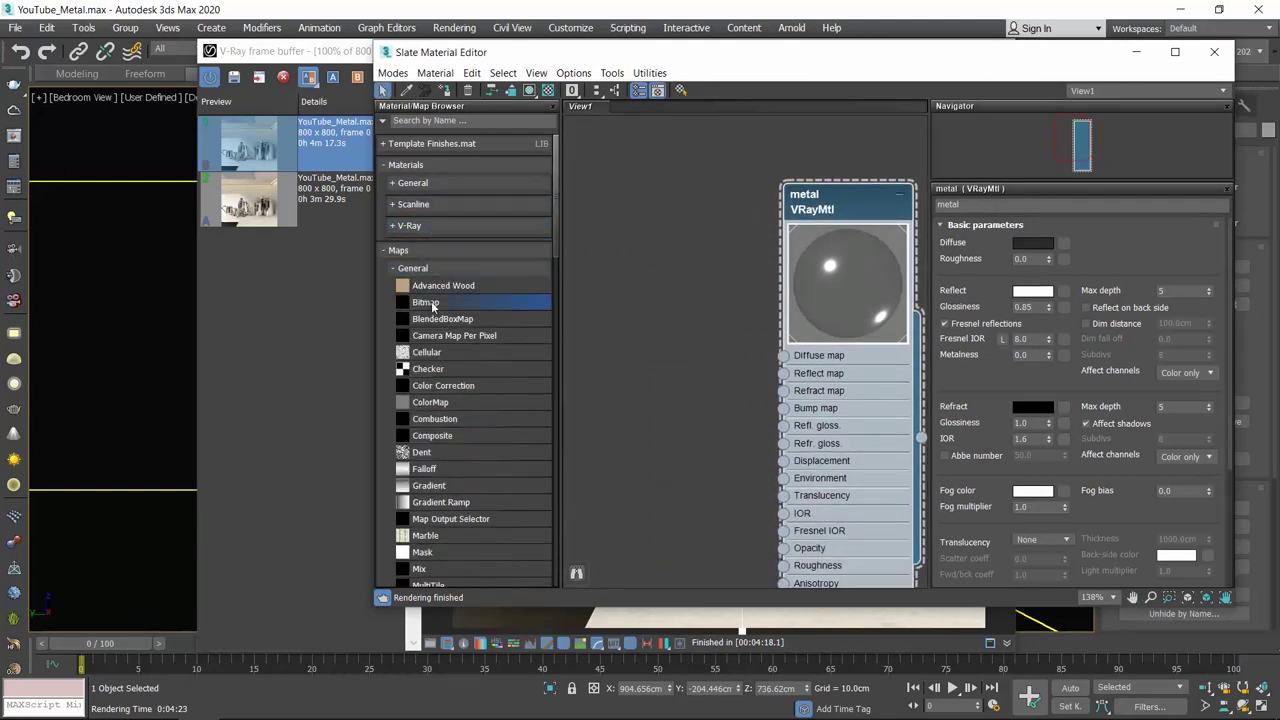
pyautogui.moveTo(631, 357); pyautogui.dragTo(631, 349)
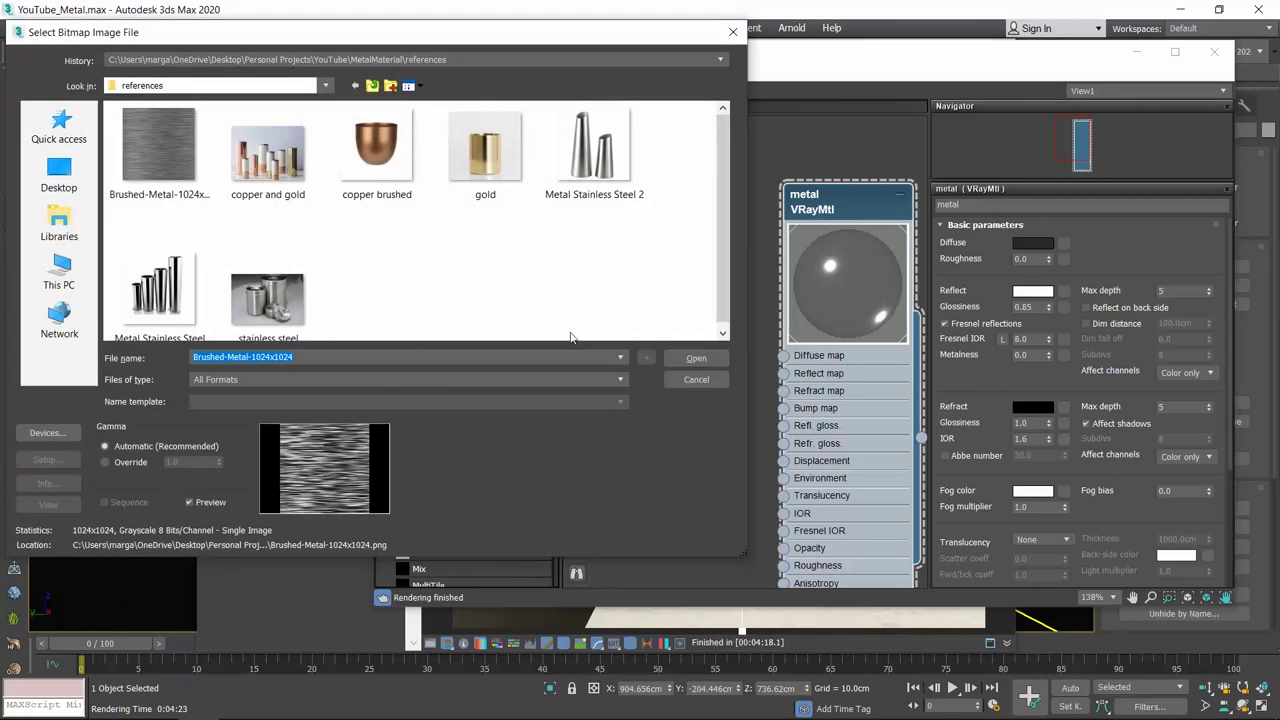
pyautogui.click(156, 146)
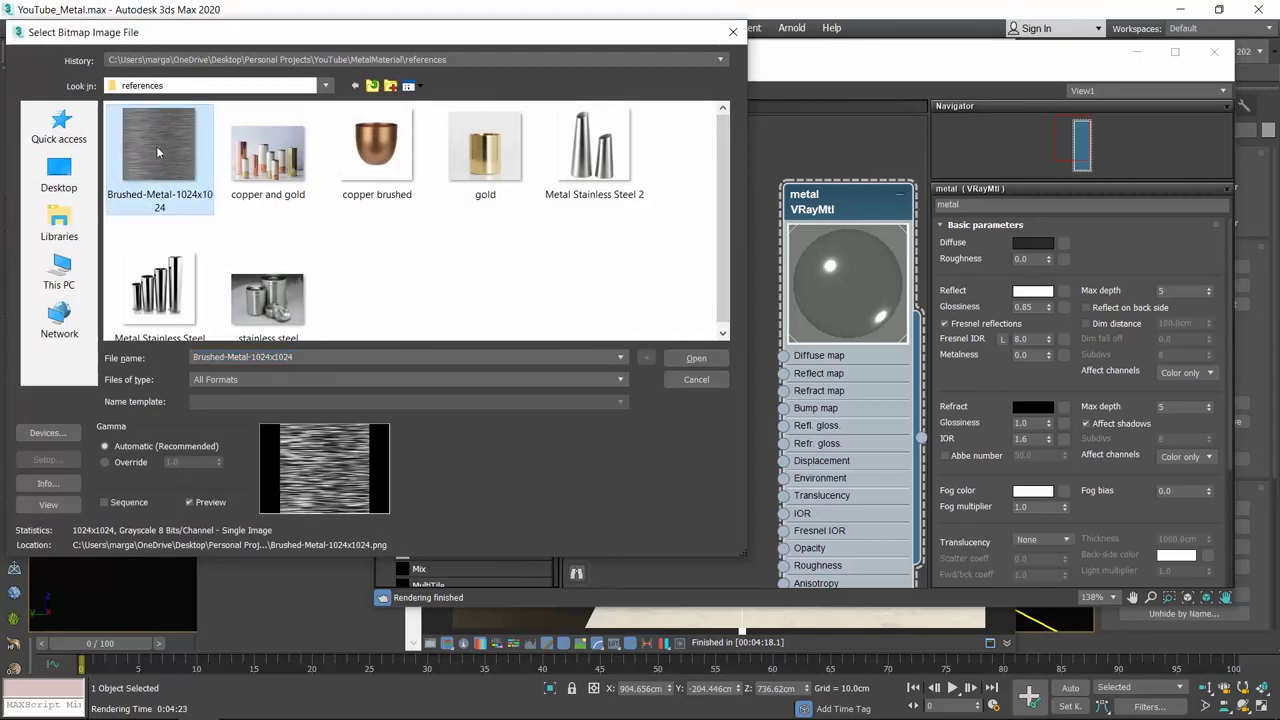
pyautogui.click(697, 358)
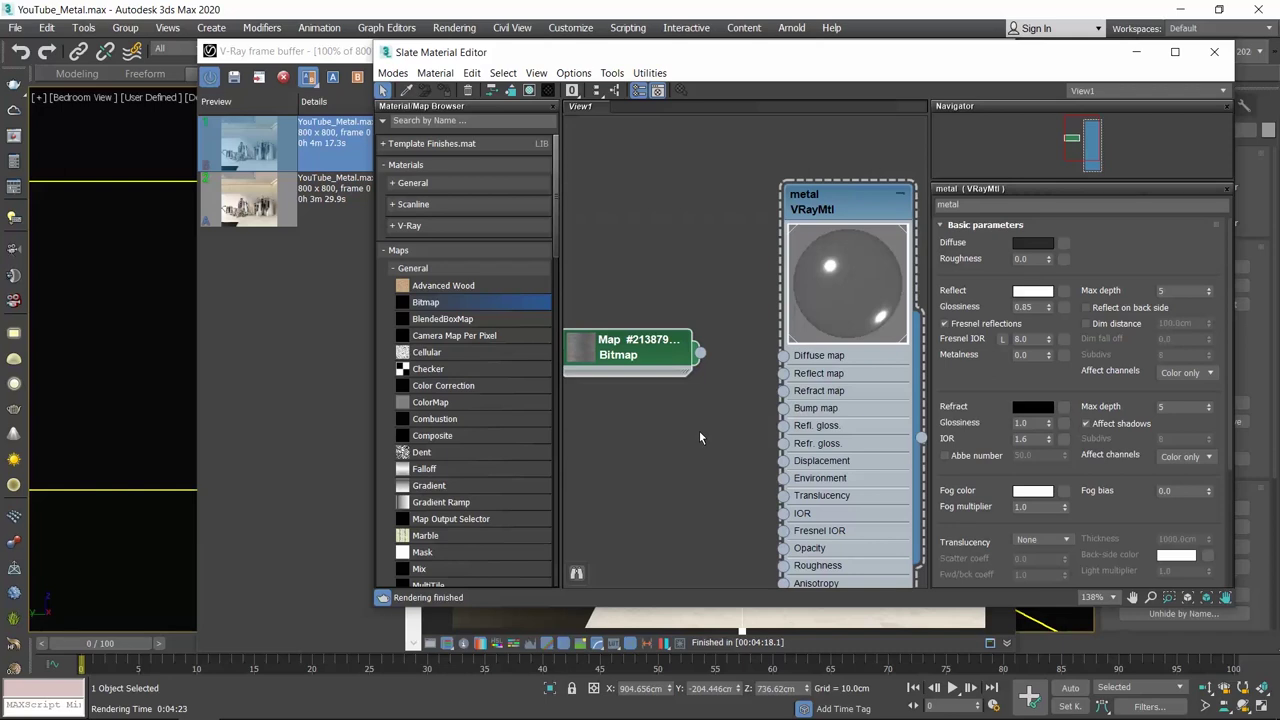
pyautogui.moveTo(700, 352); pyautogui.dragTo(783, 409)
pyautogui.moveTo(521, 60); pyautogui.dragTo(637, 111)
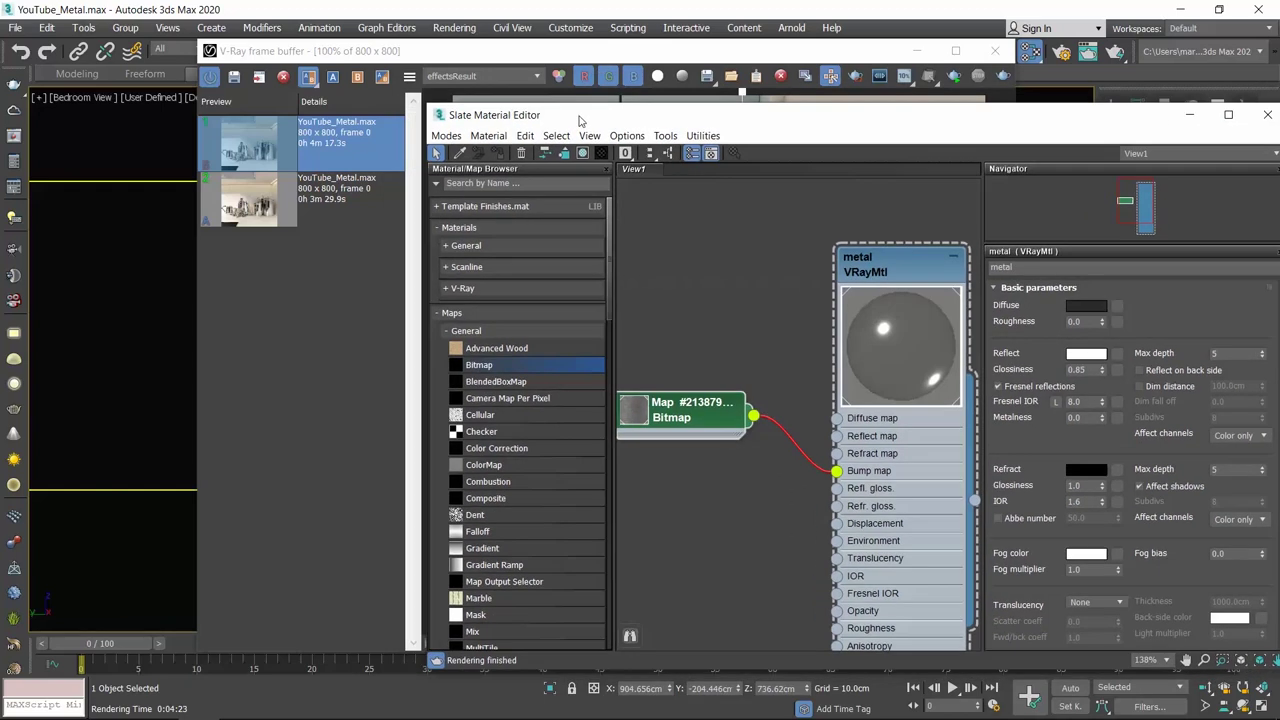
# - Show the brushed bitmap material shaded in the viewport and close the Slate Material Editor
pyautogui.click(995, 50)
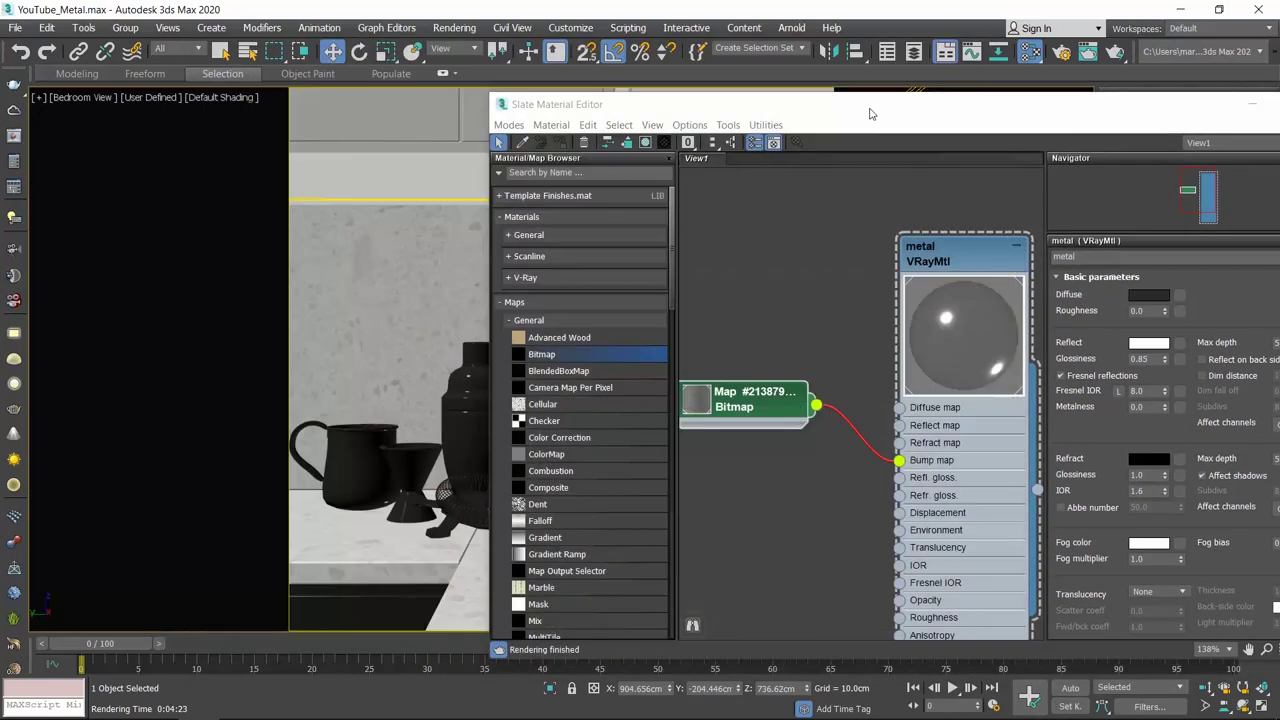
pyautogui.click(776, 124)
pyautogui.click(870, 108)
pyautogui.moveTo(870, 108); pyautogui.dragTo(1046, 101)
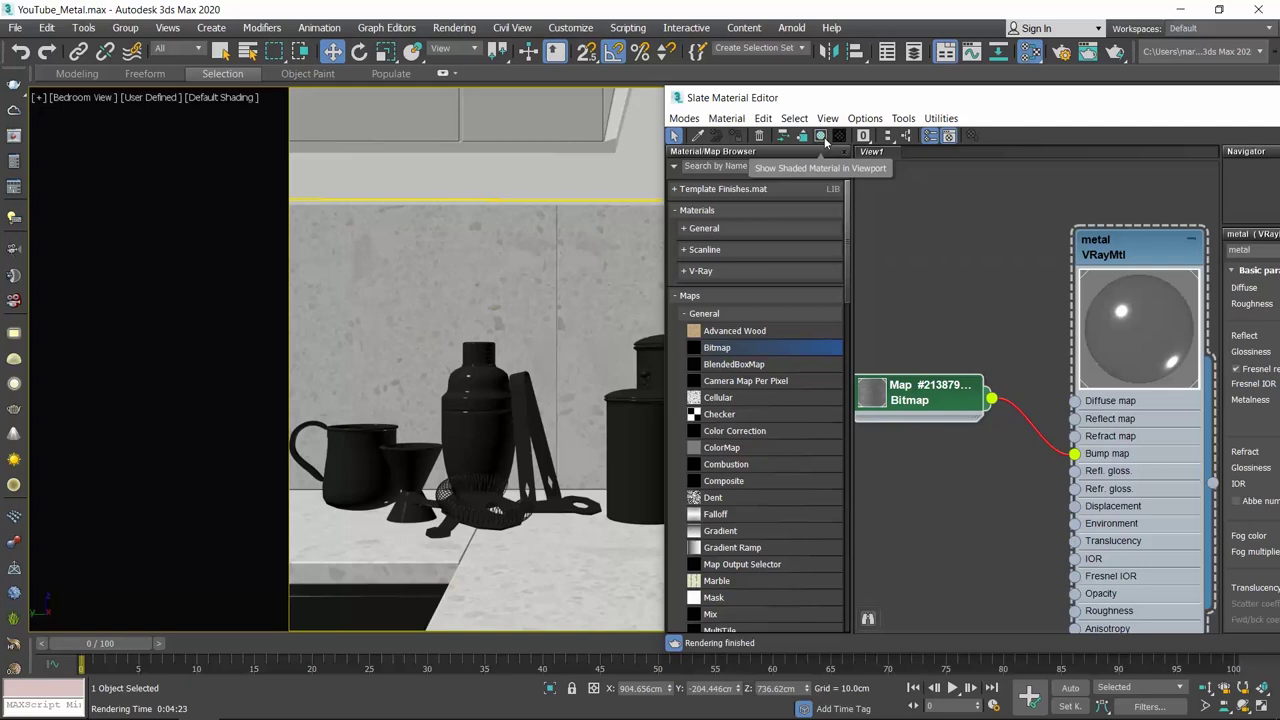
pyautogui.click(822, 138)
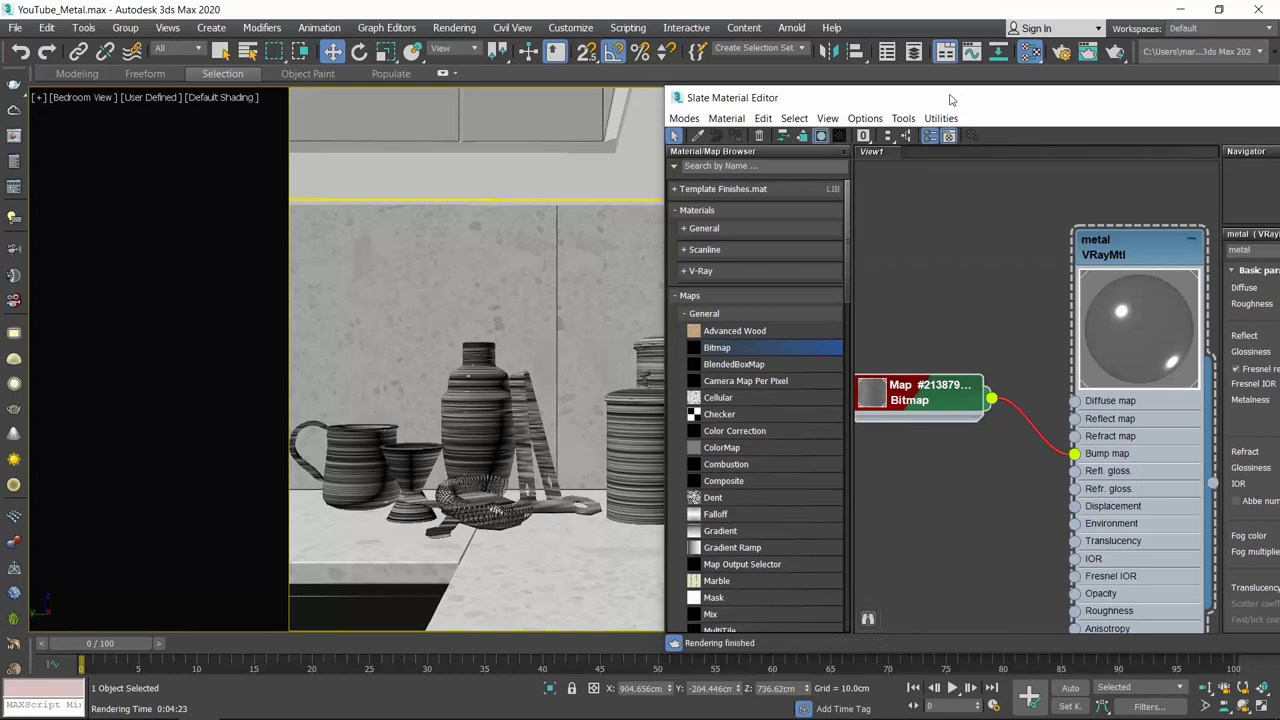
pyautogui.moveTo(952, 99)
pyautogui.mouseDown()
pyautogui.moveTo(1149, 108)
pyautogui.moveTo(483, 118)
pyautogui.mouseUp()
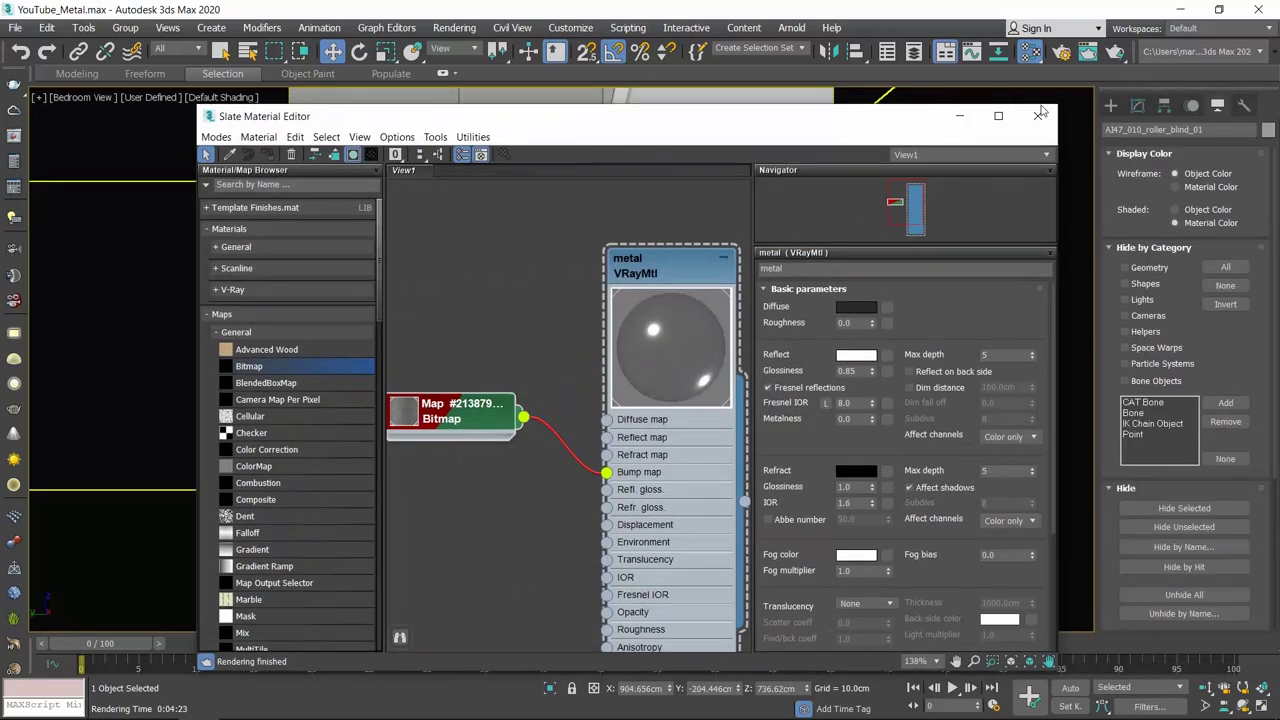
pyautogui.click(1038, 115)
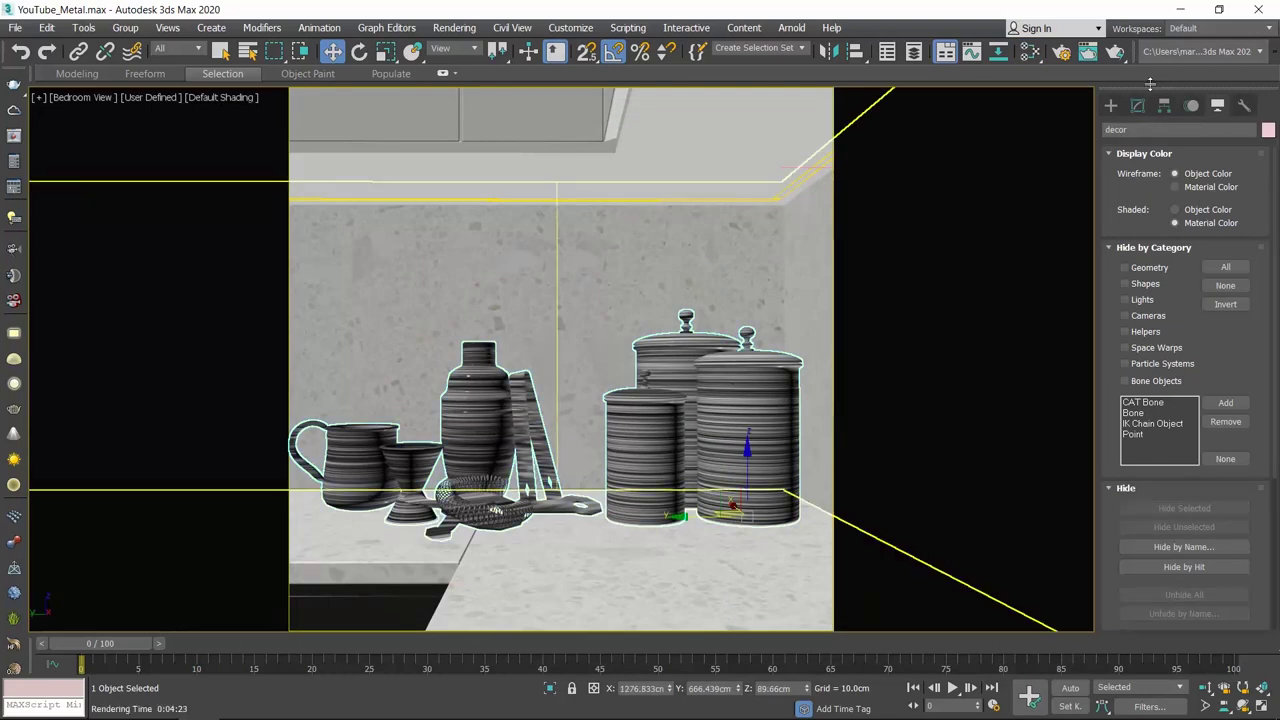
# - Check the accessories' cylindrical UVW Map modifier and render the scene
pyautogui.click(1137, 105)
pyautogui.click(1162, 174)
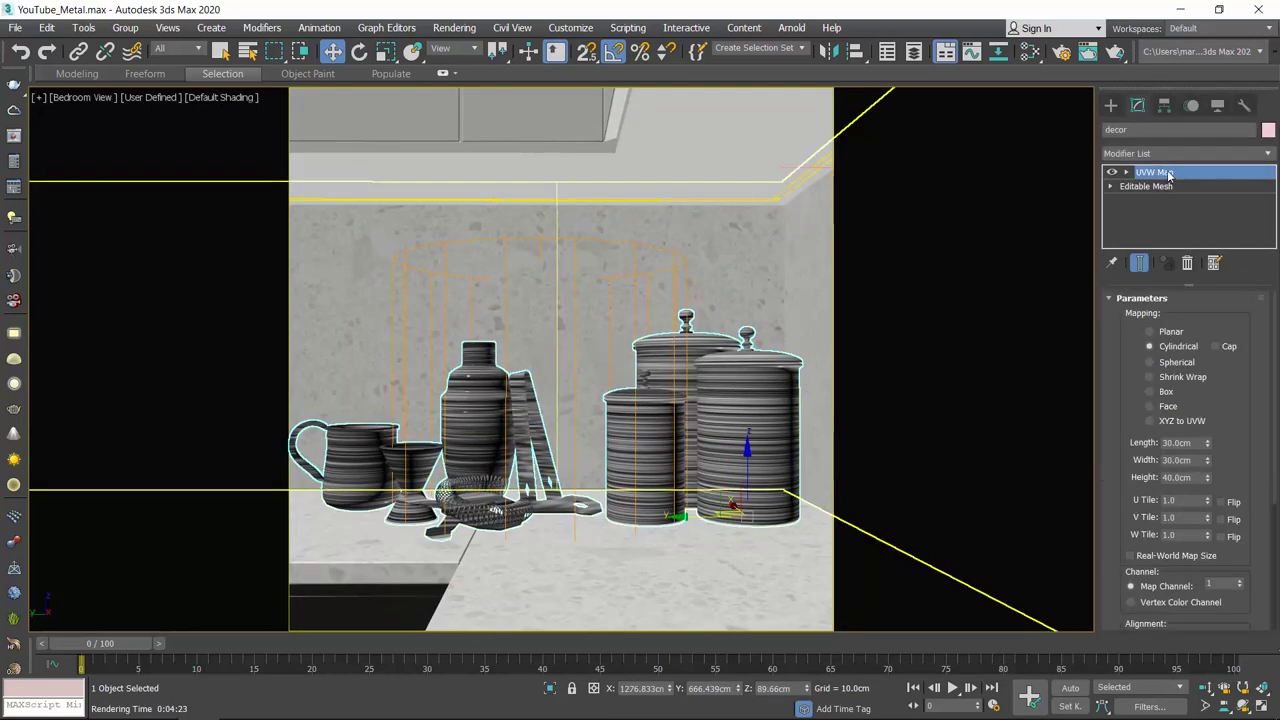
pyautogui.press('Return')
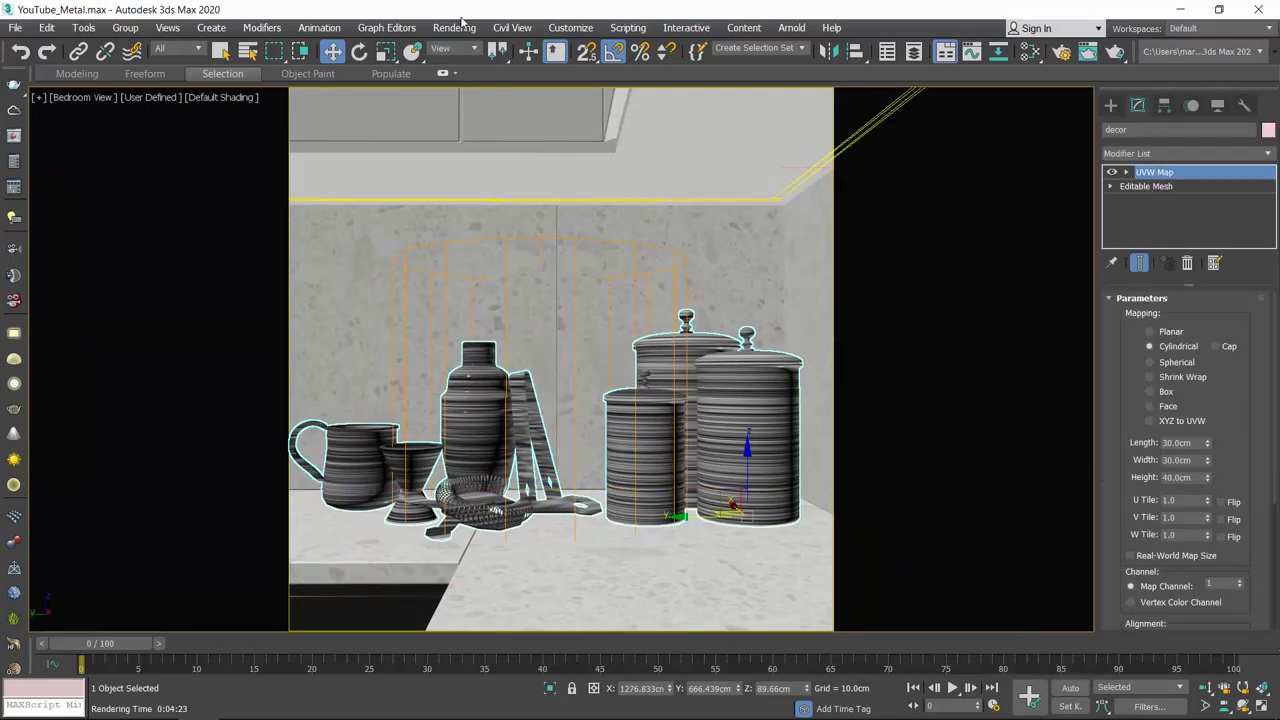
pyautogui.click(454, 27)
pyautogui.click(455, 51)
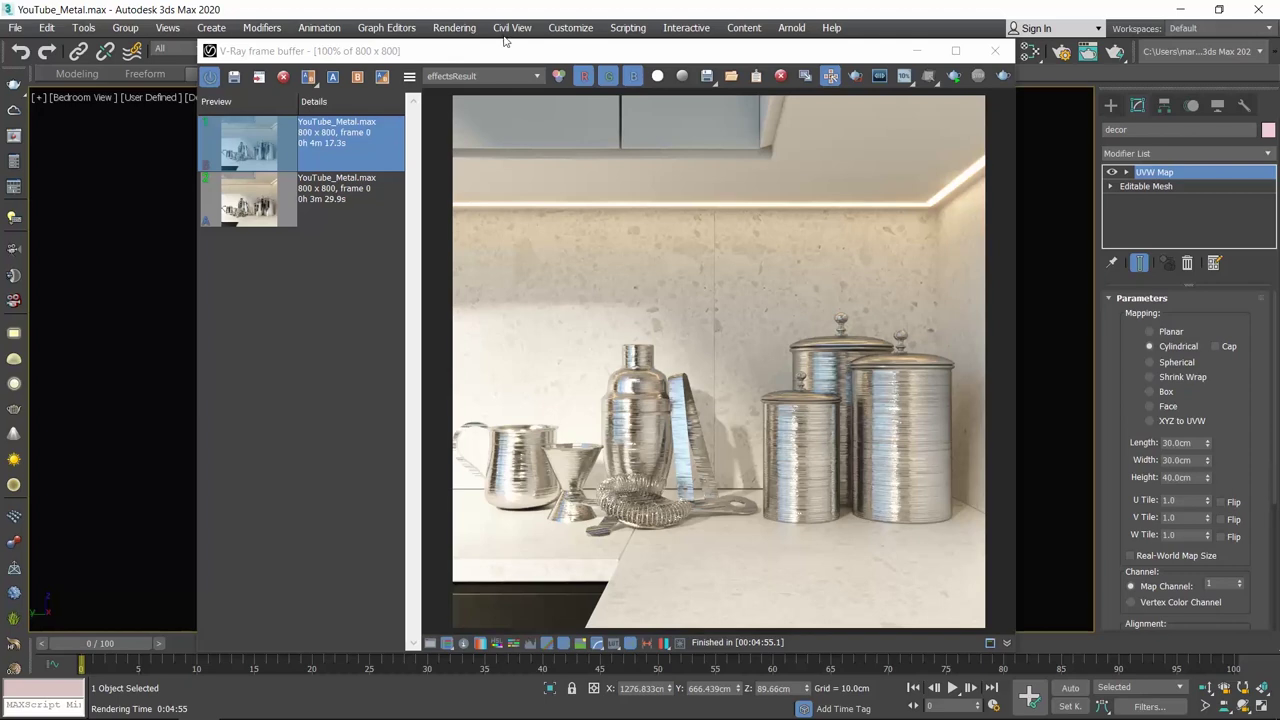
# - Lower the metal material's bump map strength to 5
pyautogui.click(1030, 54)
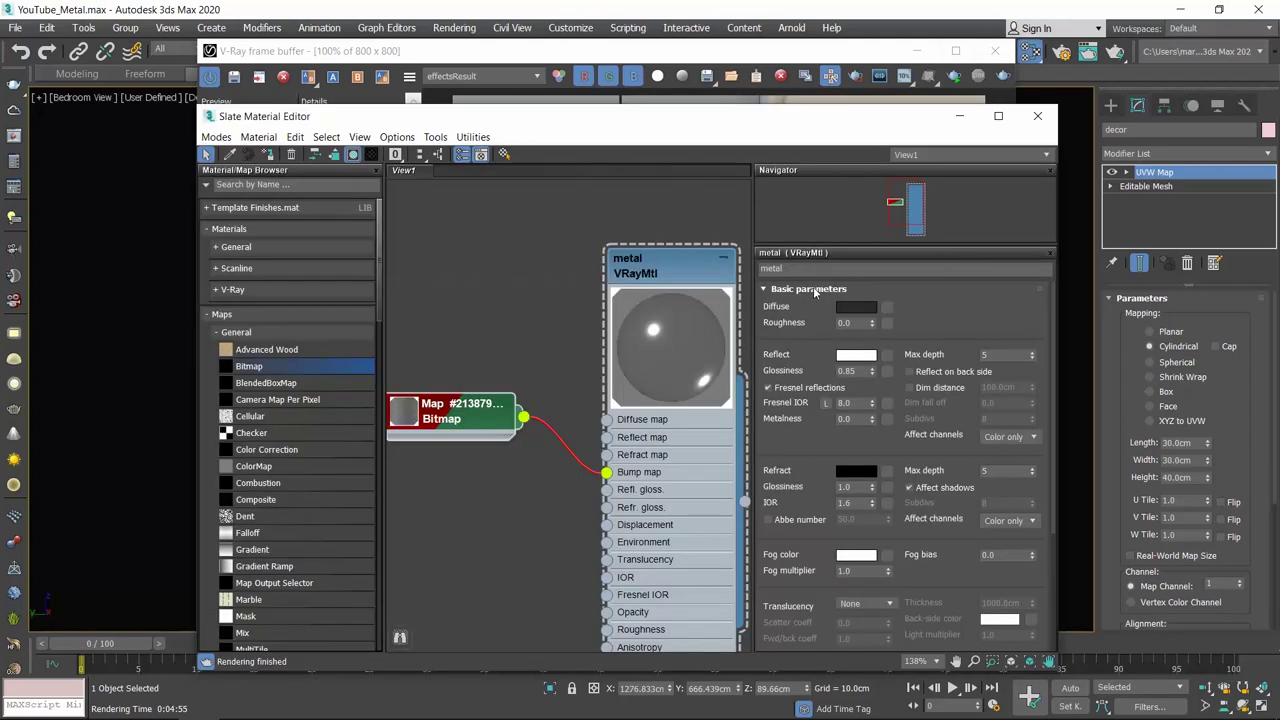
pyautogui.click(813, 289)
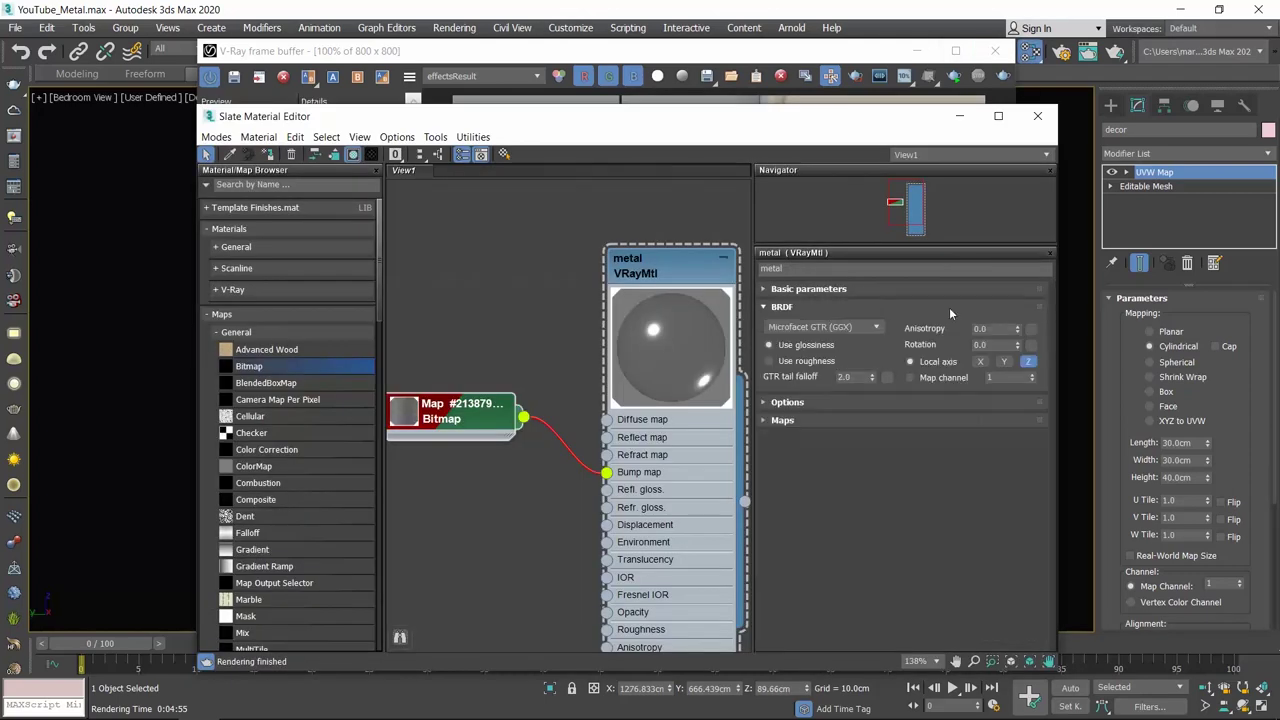
pyautogui.click(786, 421)
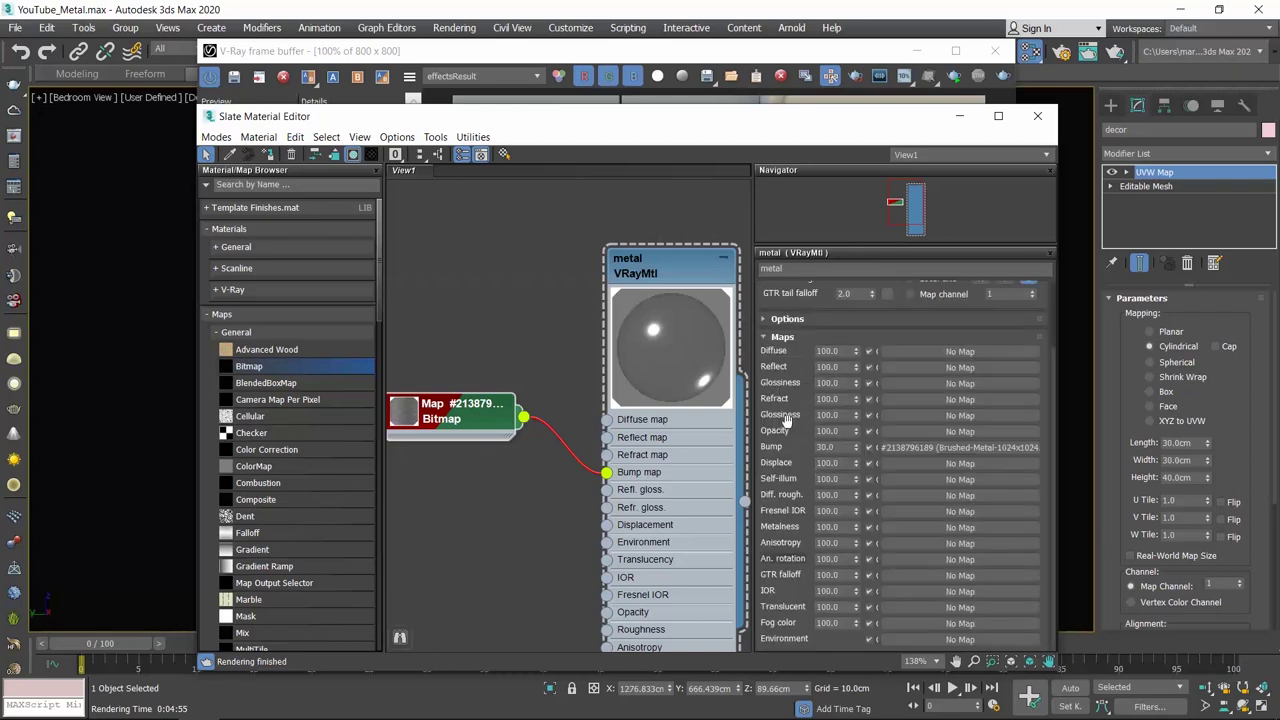
pyautogui.doubleClick(830, 447)
pyautogui.write('5')
pyautogui.press('Return')
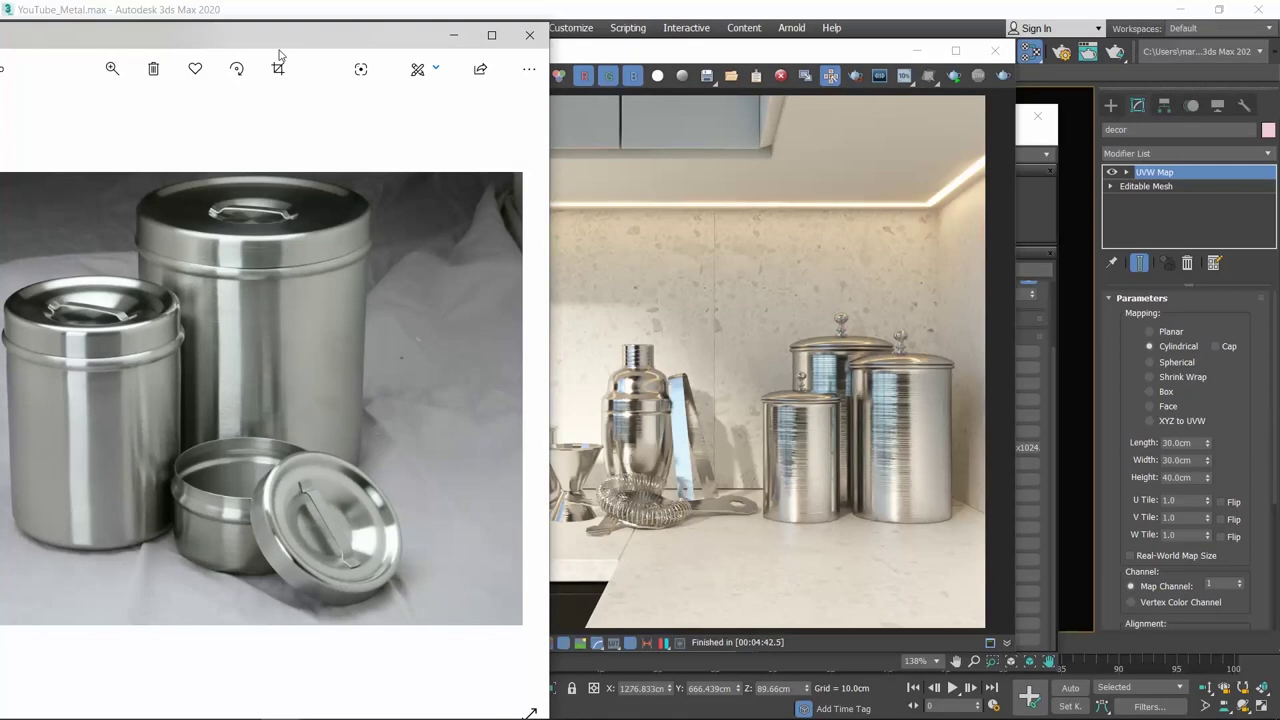
# - Save the new render to history and sweep an A/B split across it versus the earlier one
pyautogui.click(453, 35)
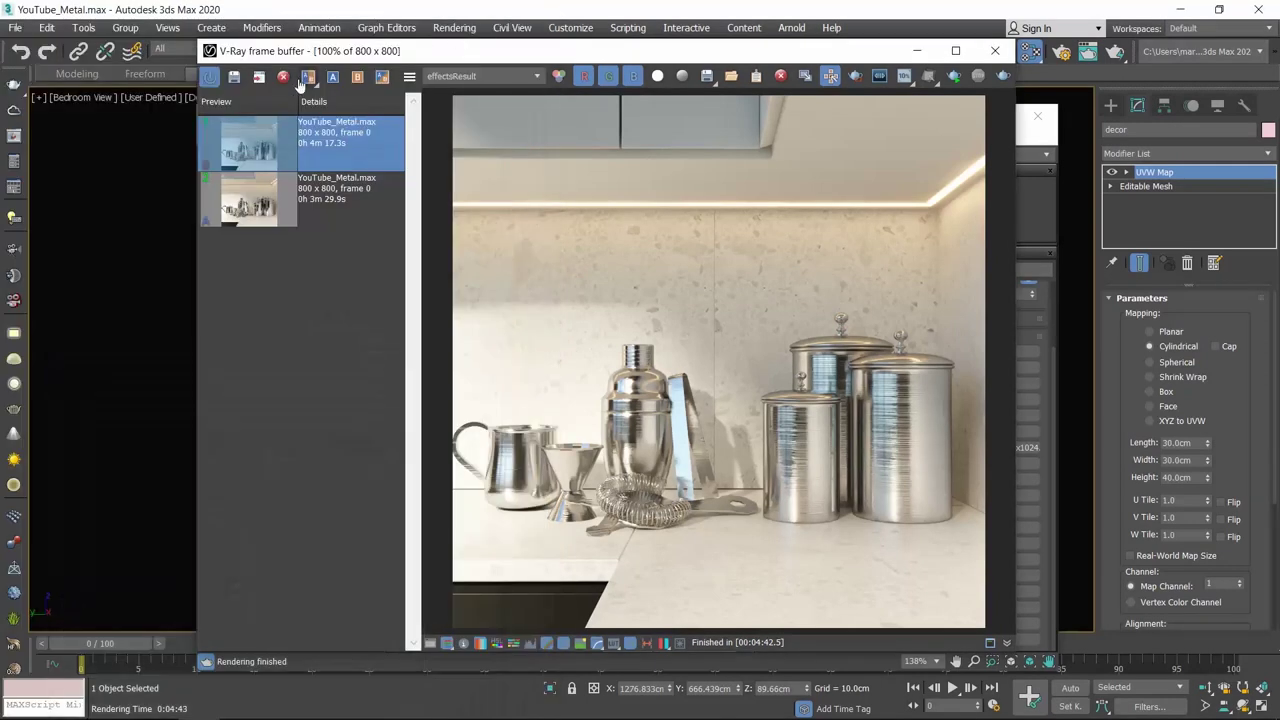
pyautogui.click(235, 85)
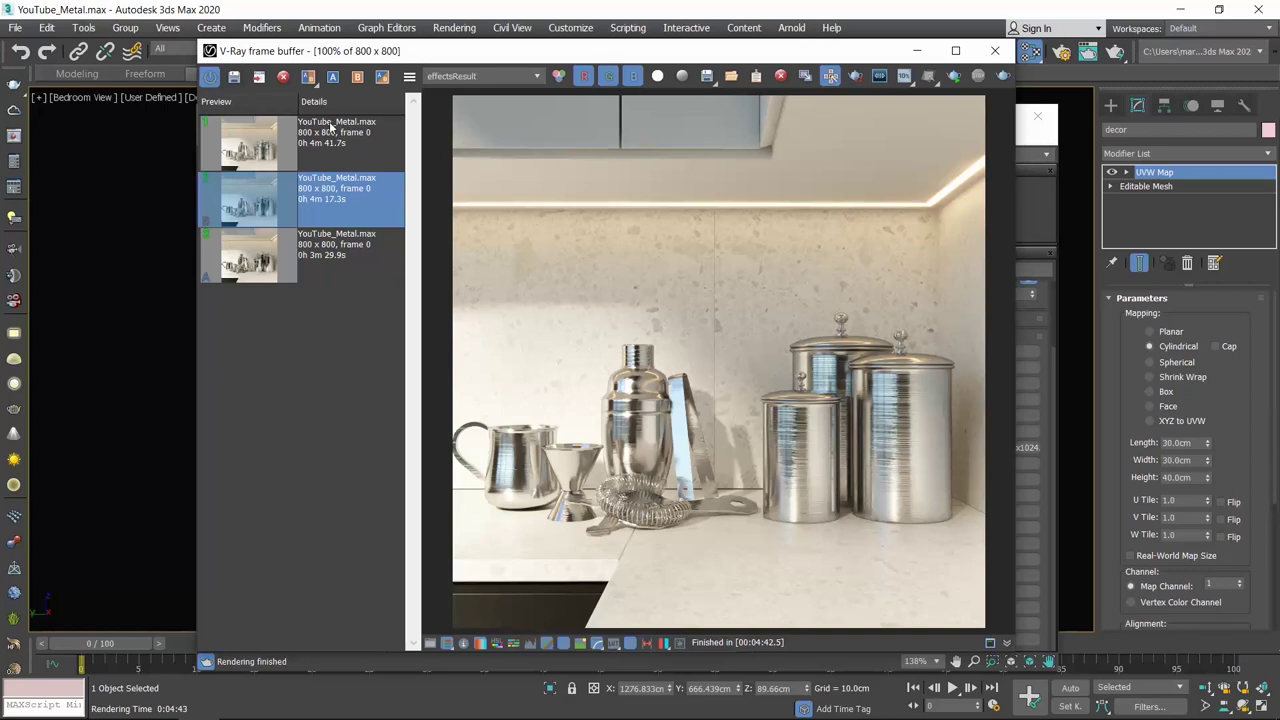
pyautogui.click(333, 77)
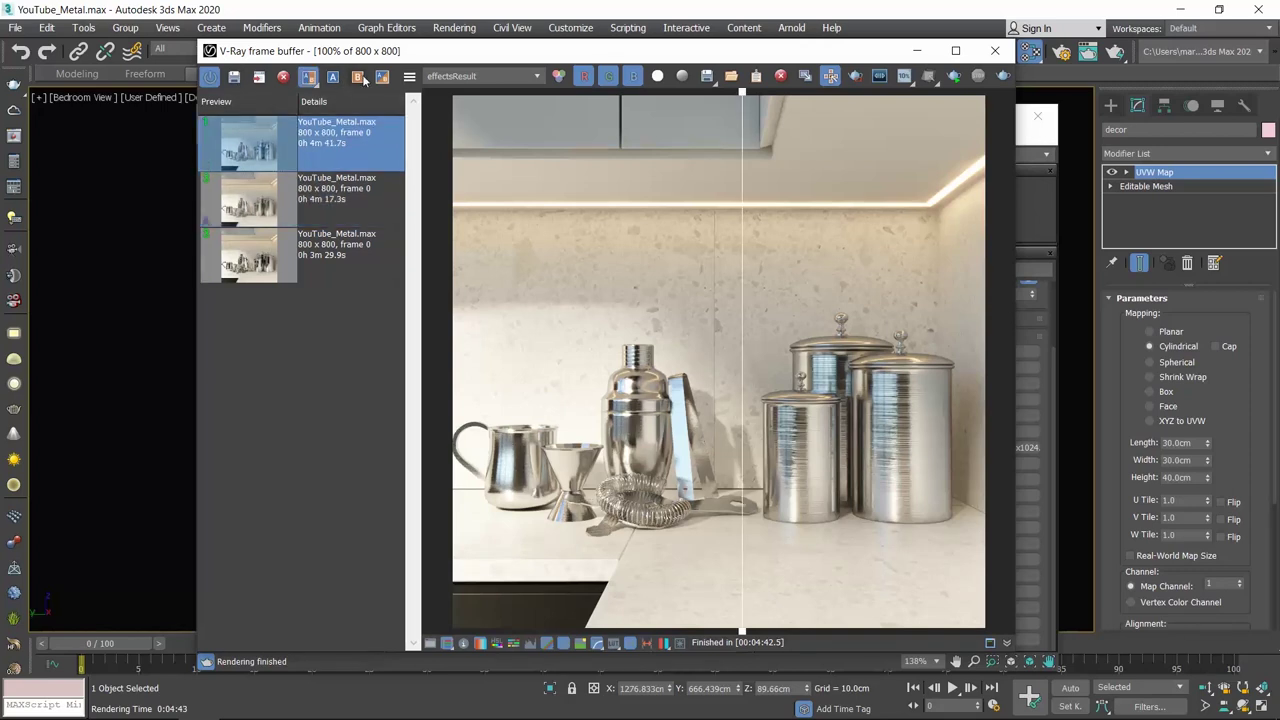
pyautogui.moveTo(742, 100); pyautogui.dragTo(431, 118)
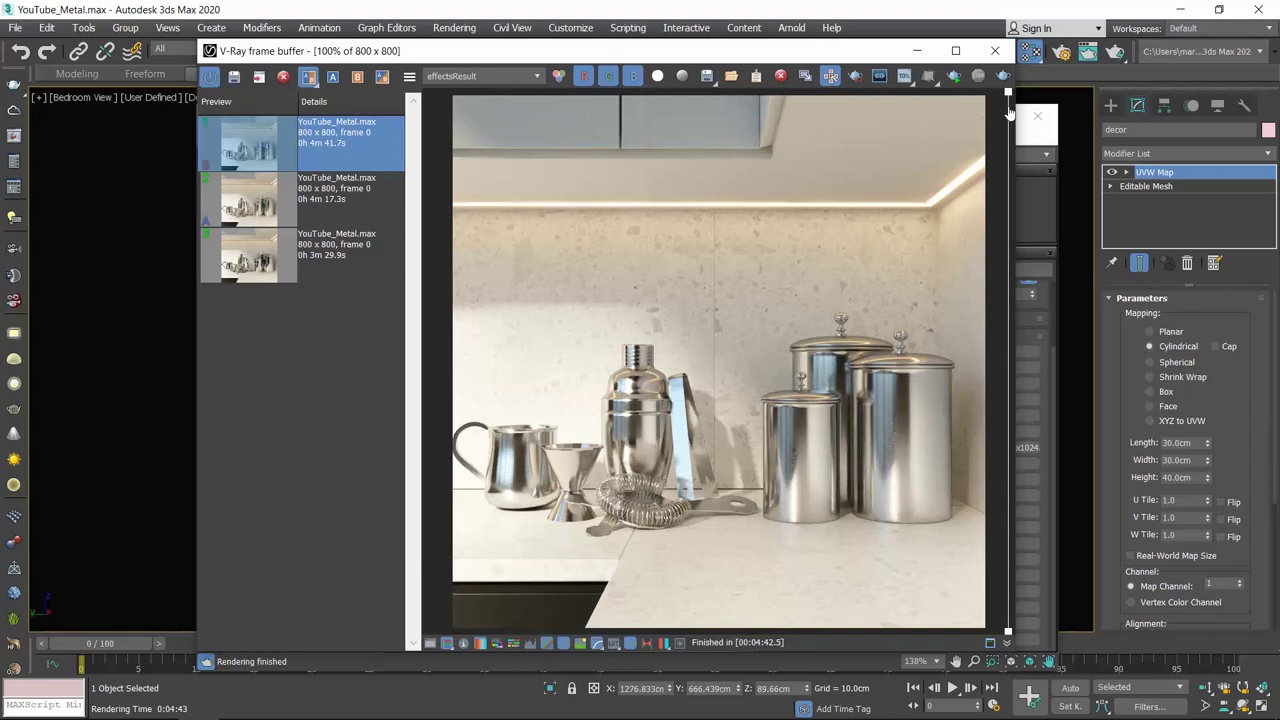
pyautogui.moveTo(431, 118)
pyautogui.mouseDown()
pyautogui.moveTo(944, 111)
pyautogui.moveTo(856, 107)
pyautogui.mouseUp()
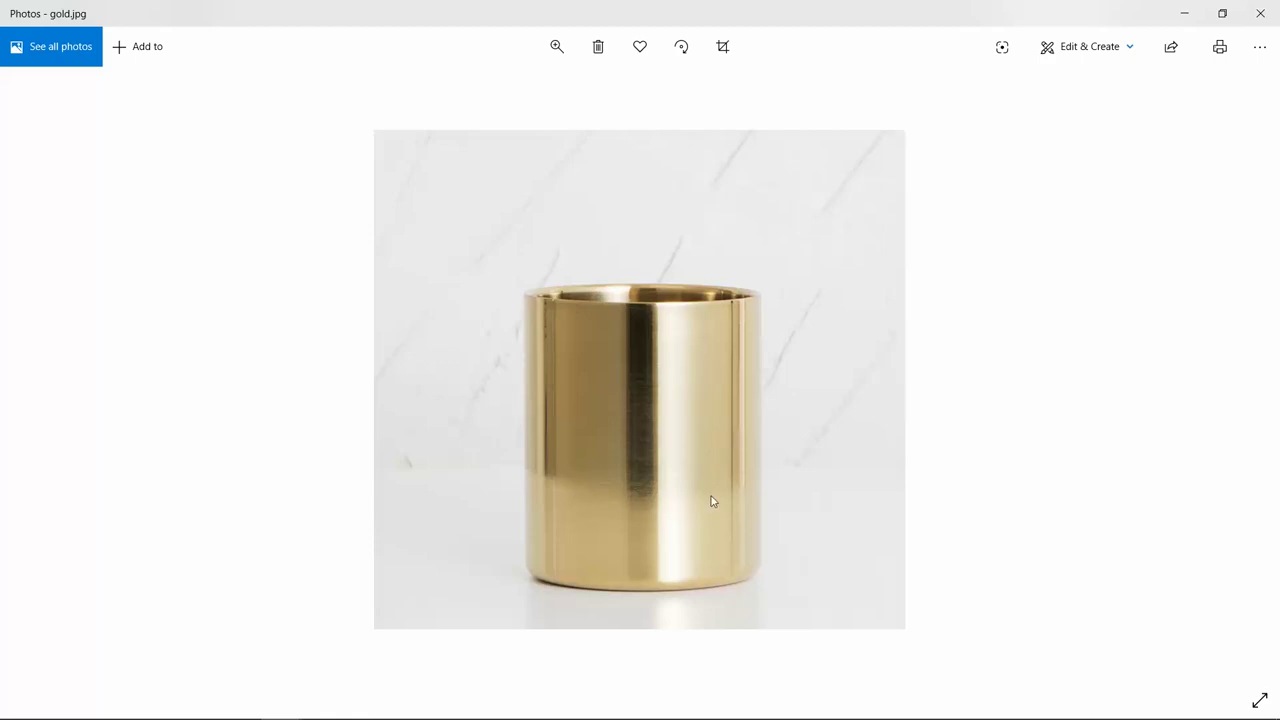
# - Minimize the gold.jpg reference photo to return to 3ds Max
pyautogui.click(1184, 13)
# - Set the metal material's Diffuse colour to dark brown RGB 17, 7, 3
pyautogui.click(1039, 202)
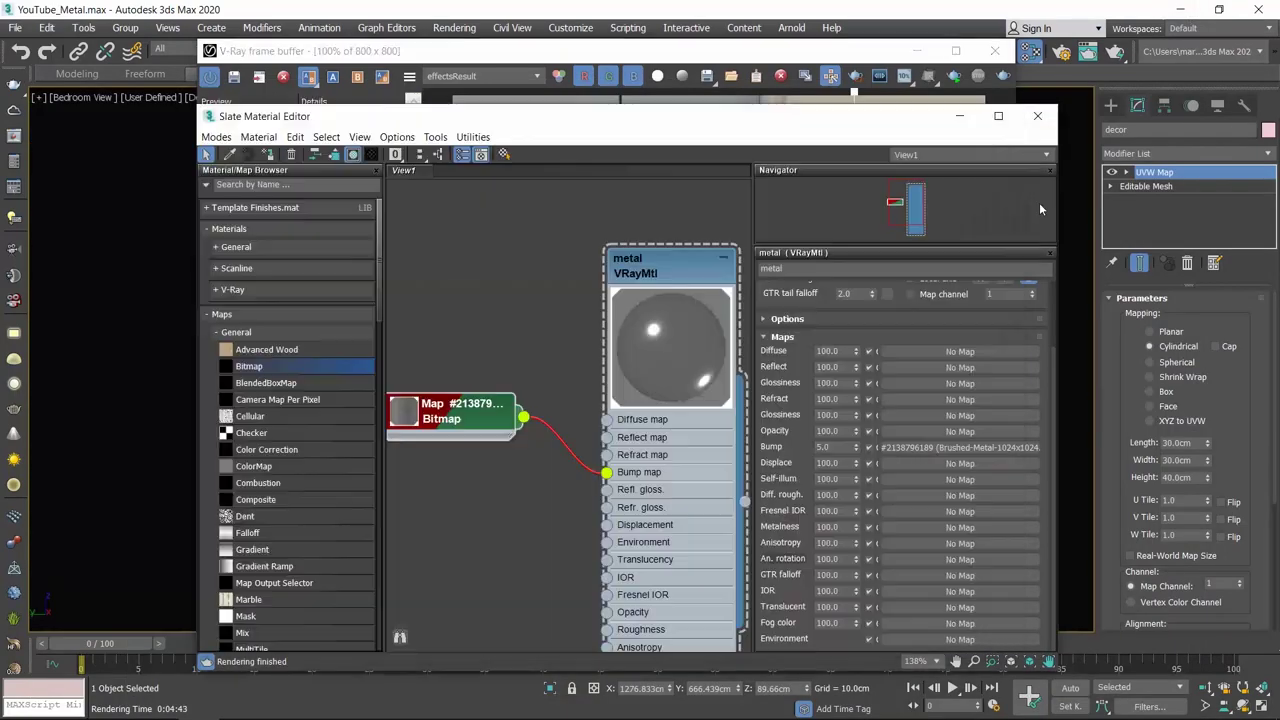
pyautogui.moveTo(915, 198); pyautogui.dragTo(912, 203)
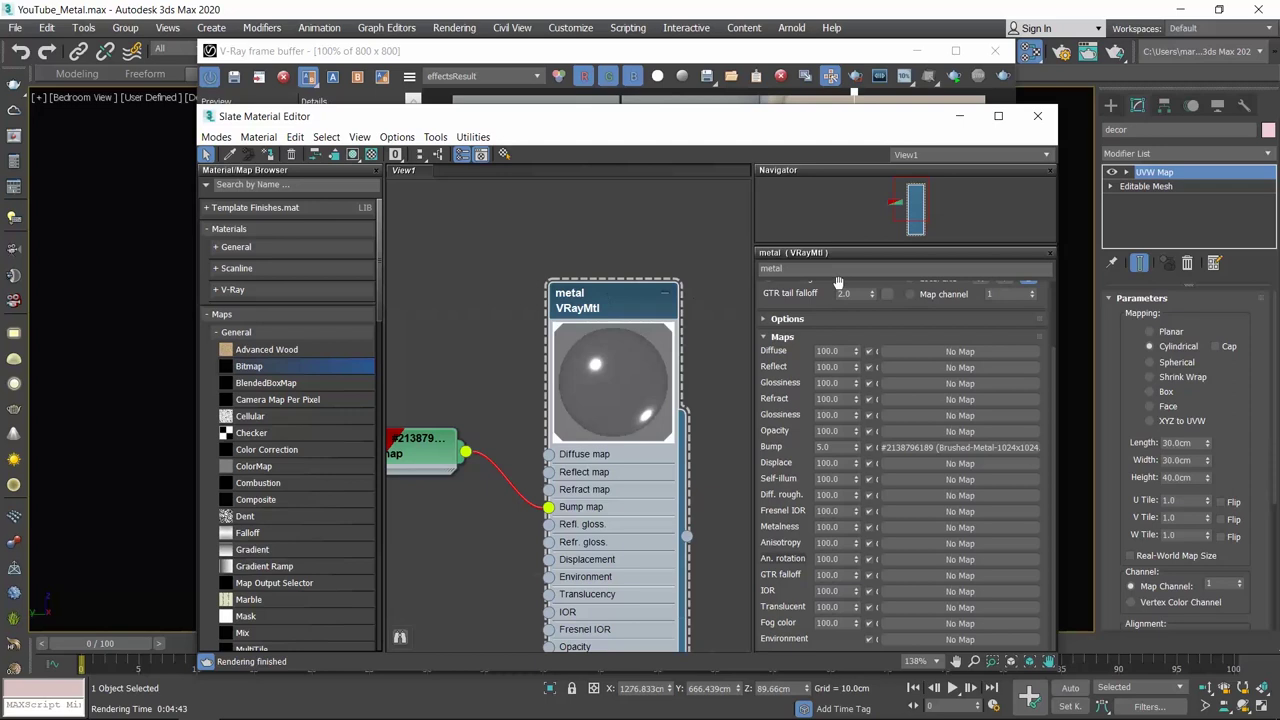
pyautogui.scroll(3, 1046, 308)
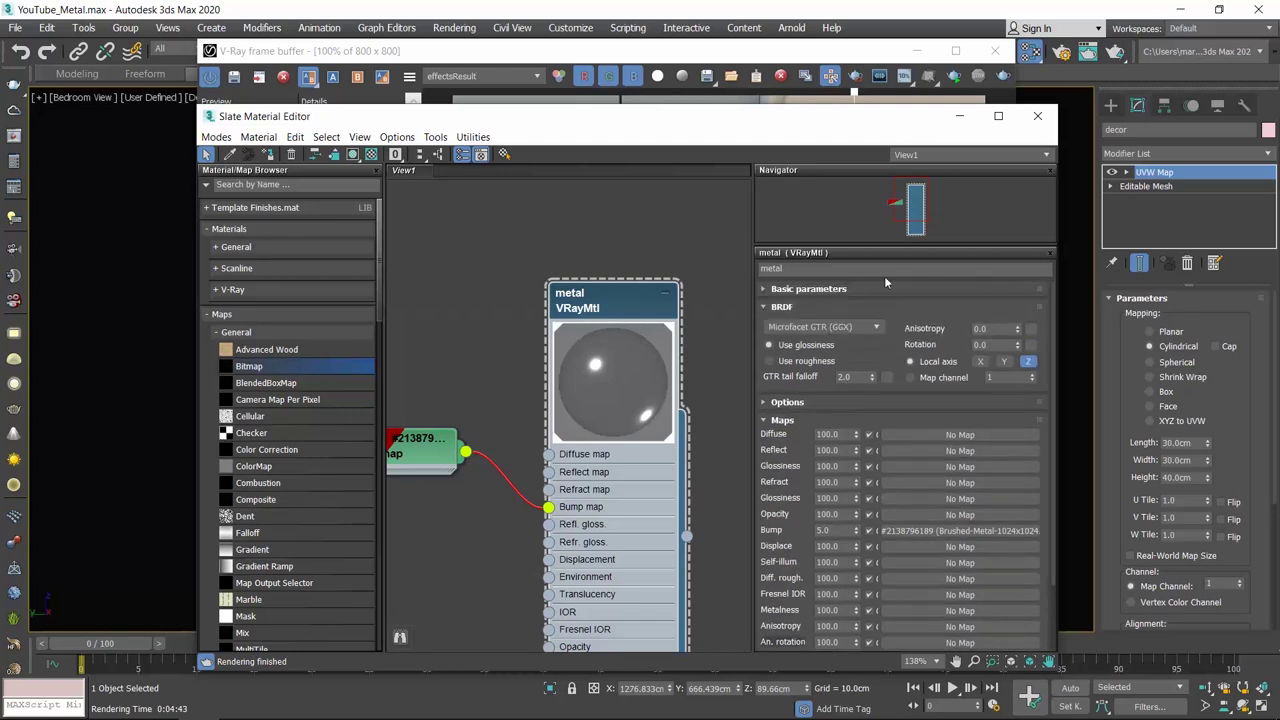
pyautogui.click(850, 289)
pyautogui.scroll(1, 856, 305)
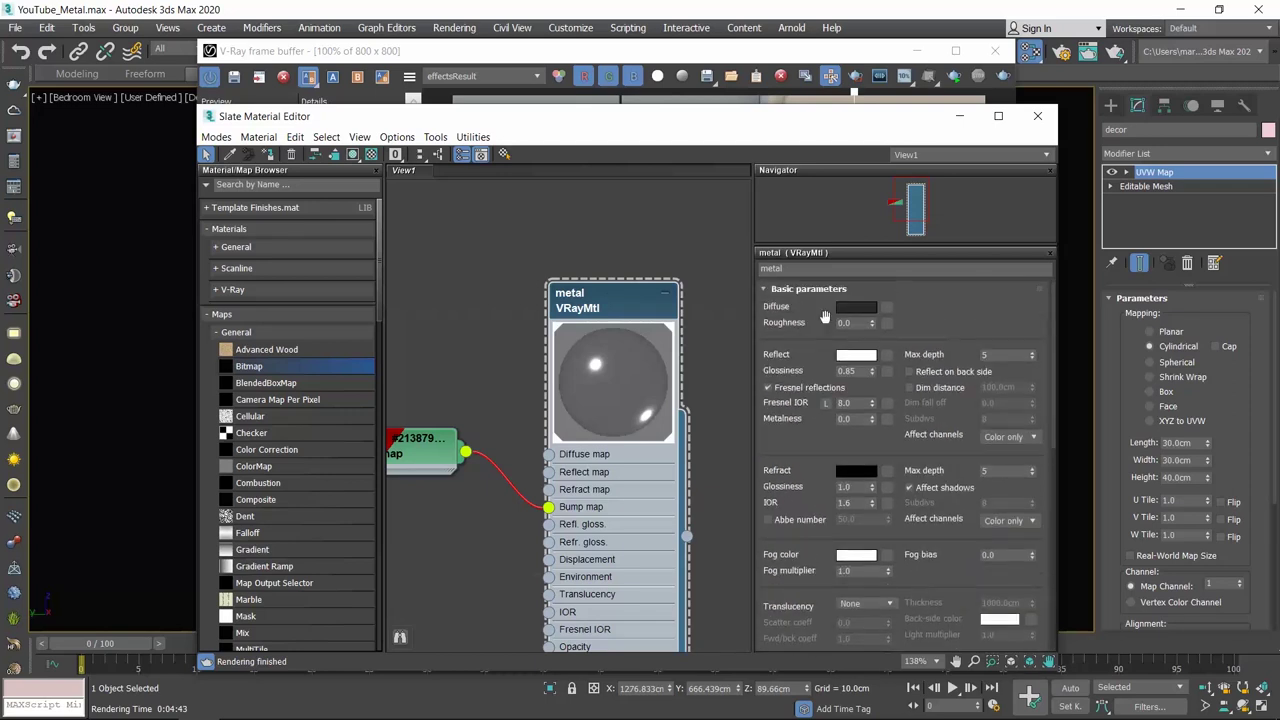
pyautogui.click(856, 308)
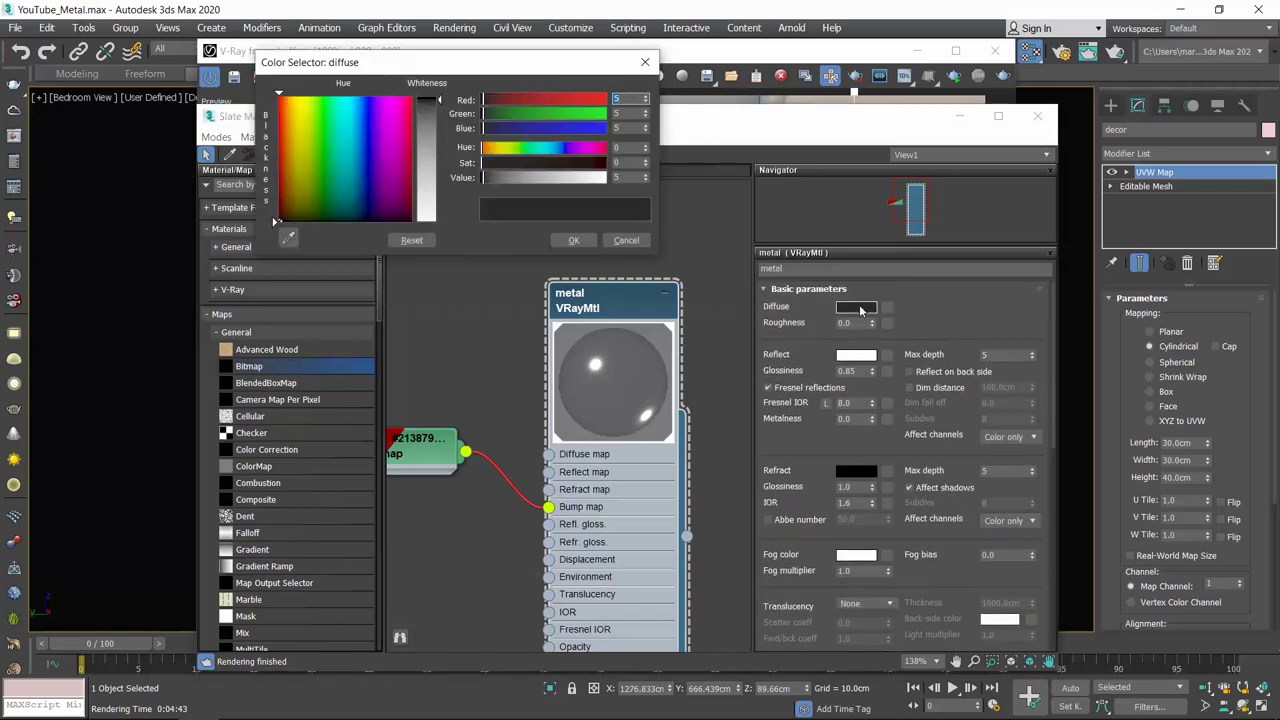
pyautogui.write('17')
pyautogui.press('Tab')
pyautogui.write('7')
pyautogui.press('Return')
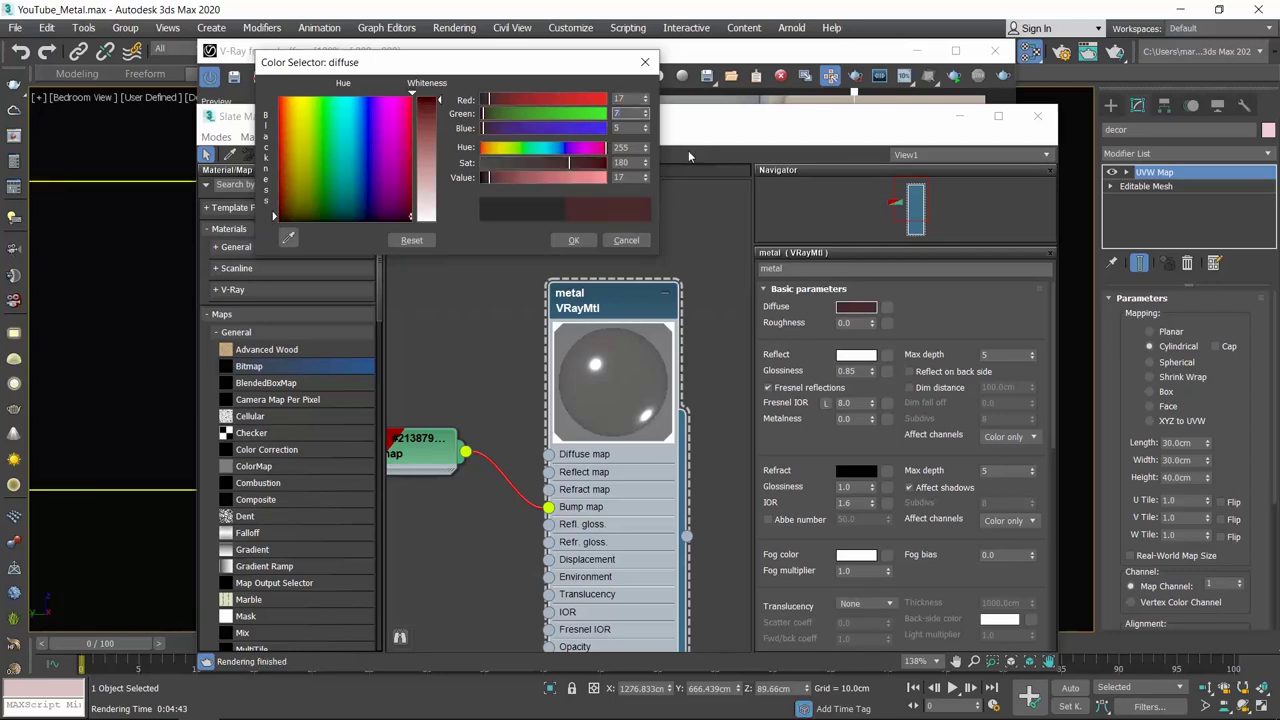
pyautogui.press('Tab')
pyautogui.write('3')
pyautogui.press('Return')
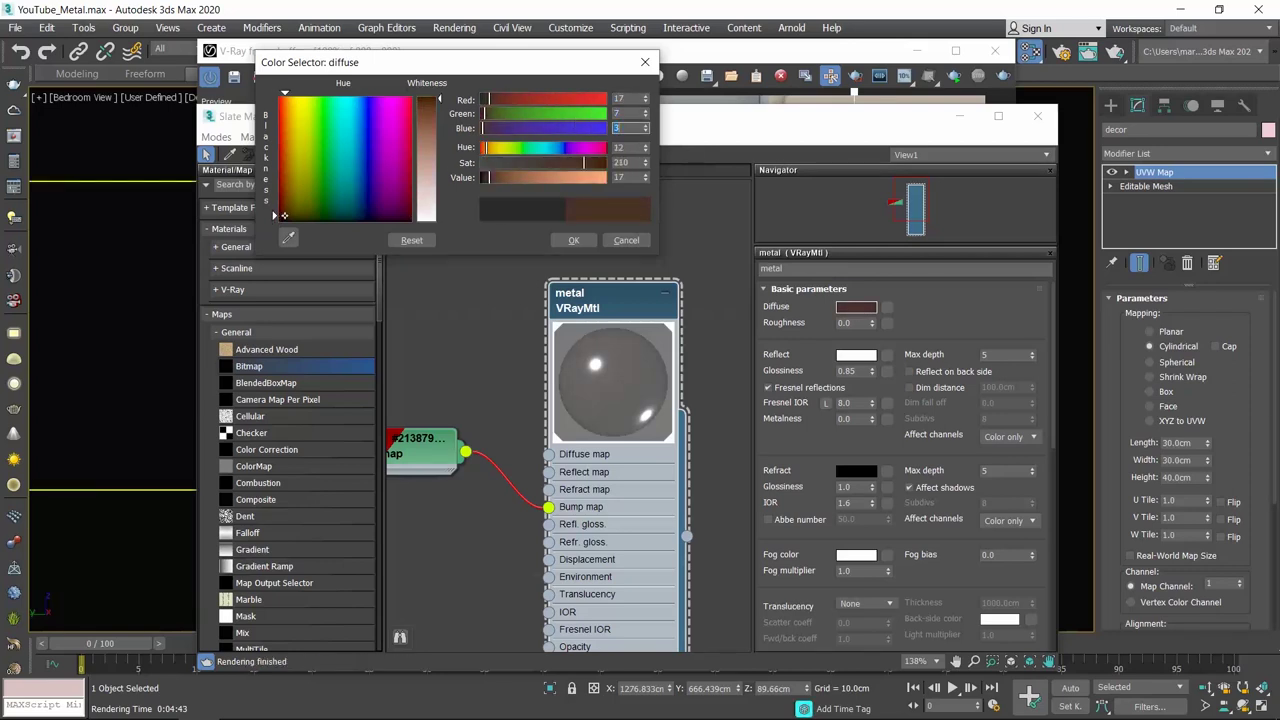
pyautogui.click(573, 240)
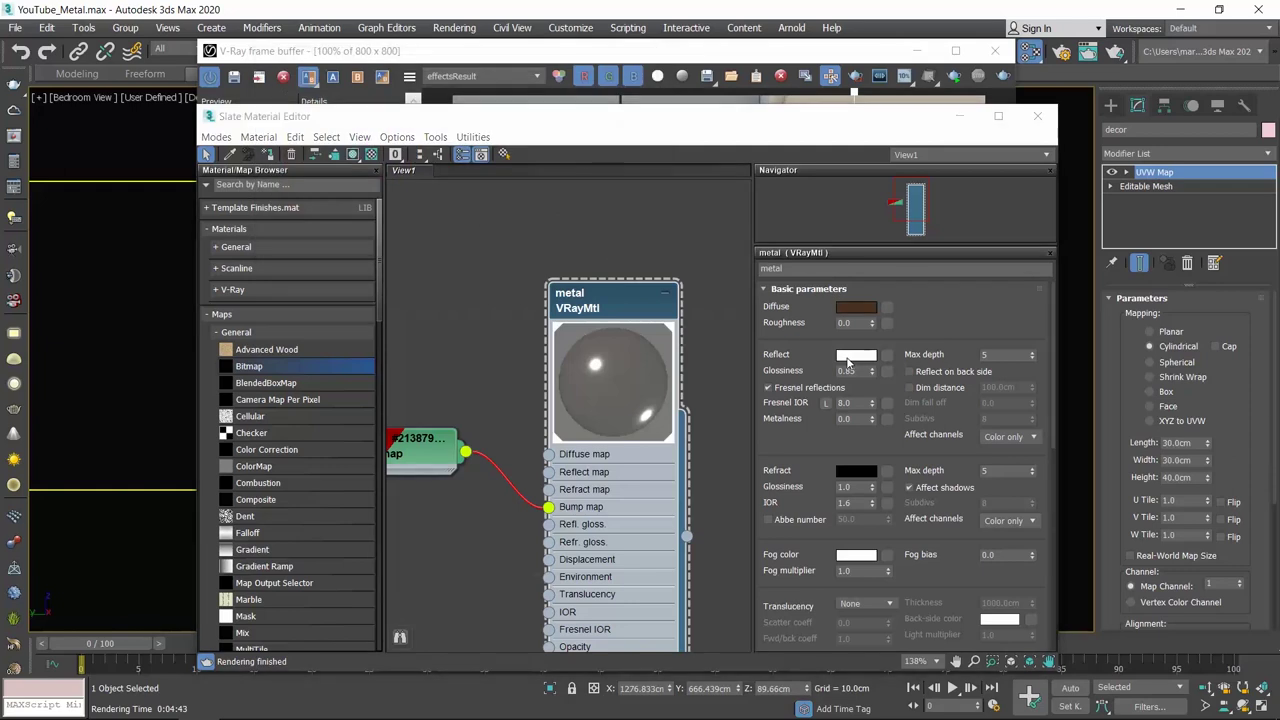
# - Set the Reflect colour to tan RGB 206, 160, 88
pyautogui.click(856, 354)
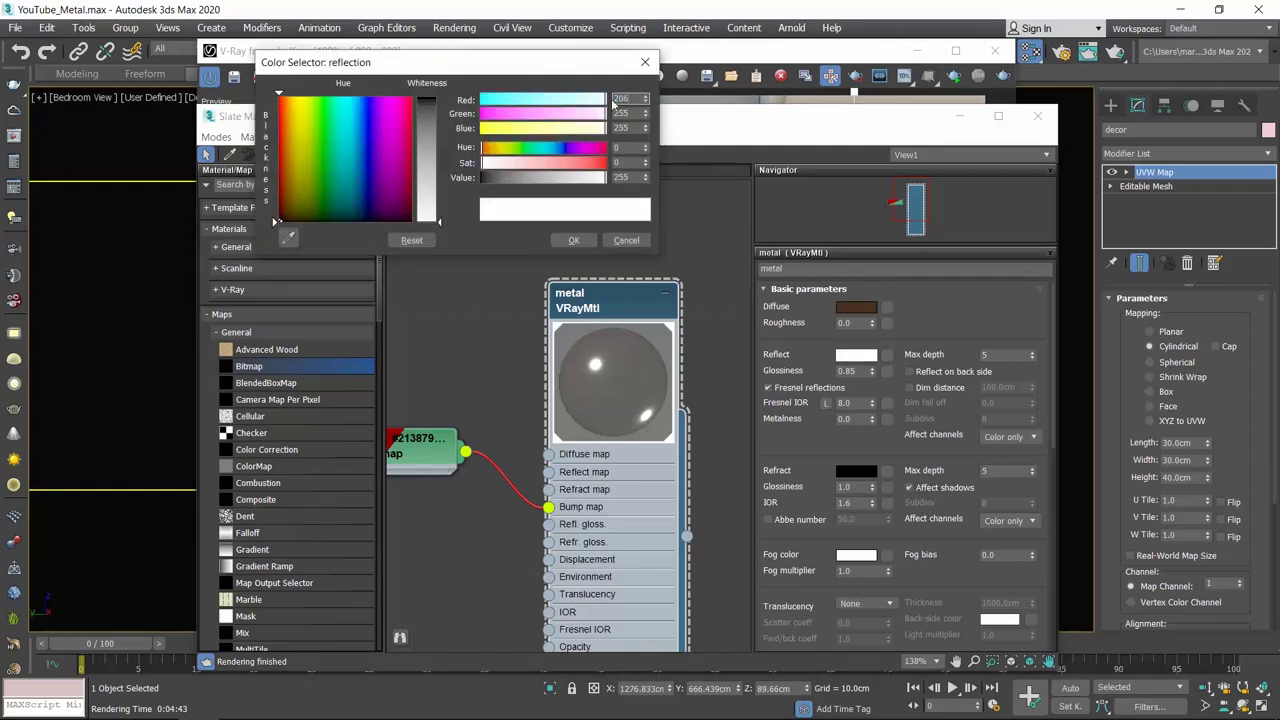
pyautogui.press('Tab')
pyautogui.write('160')
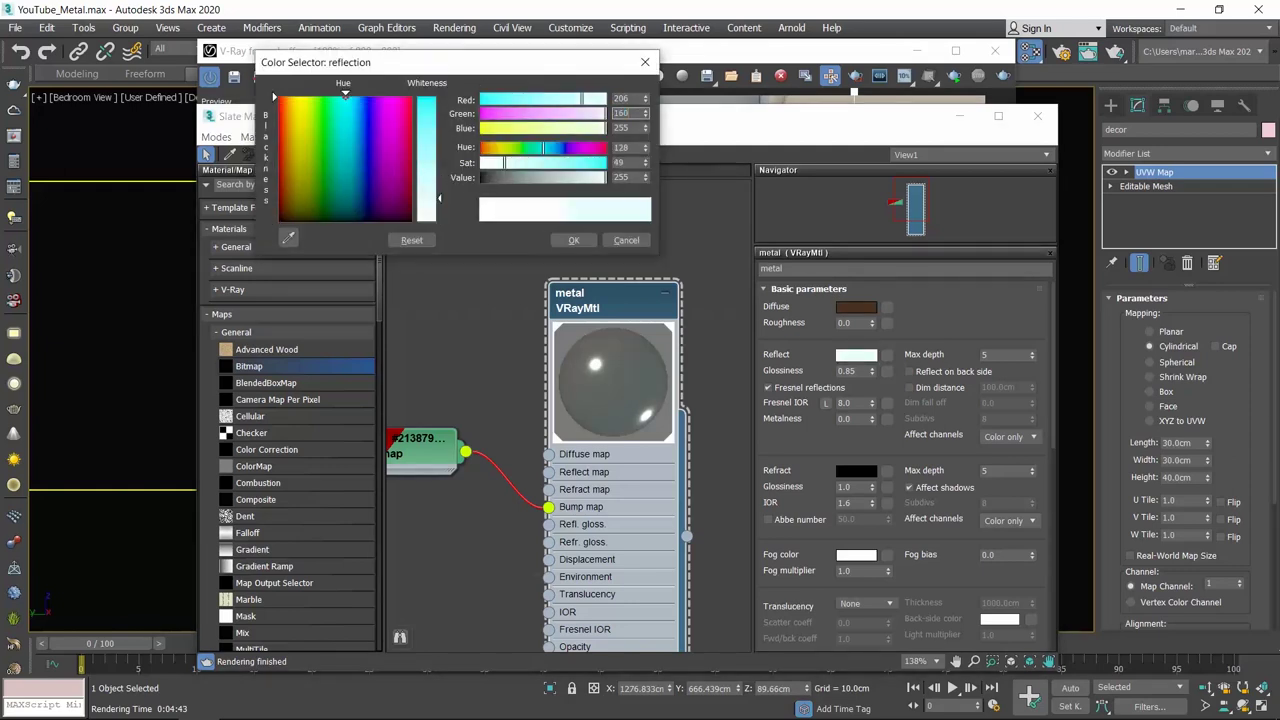
pyautogui.press('Tab')
pyautogui.write('88')
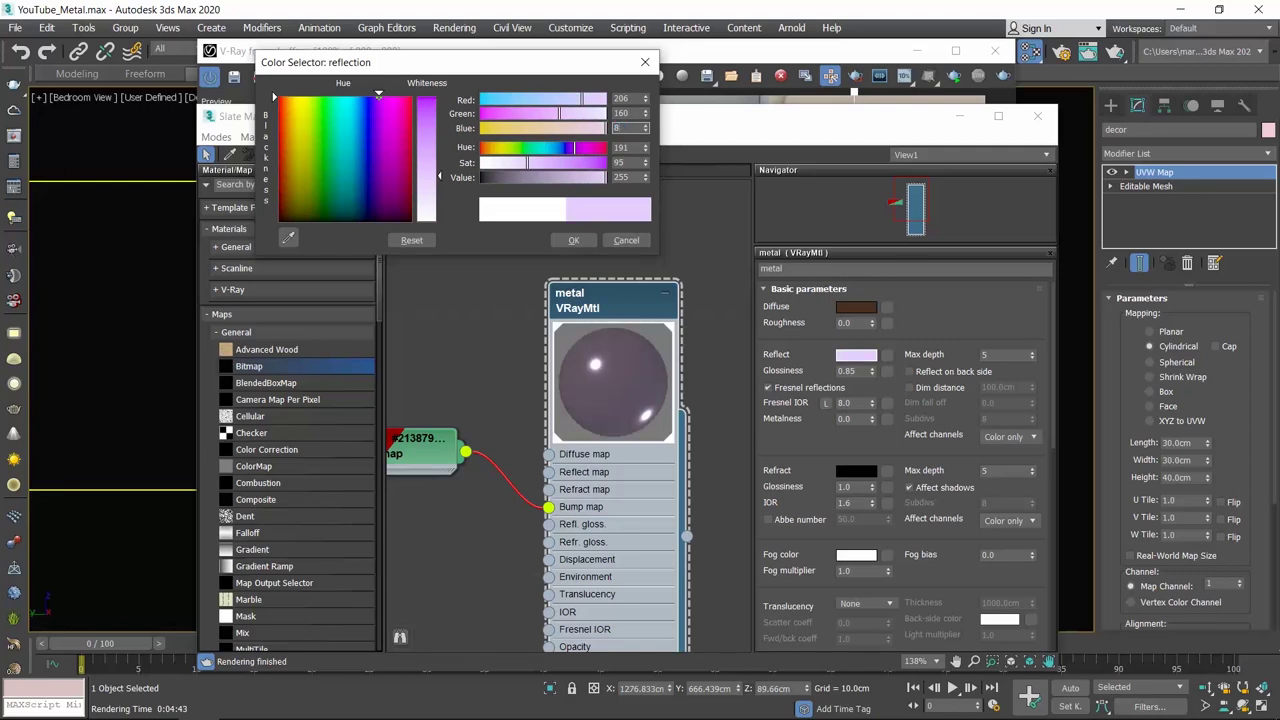
pyautogui.press('Return')
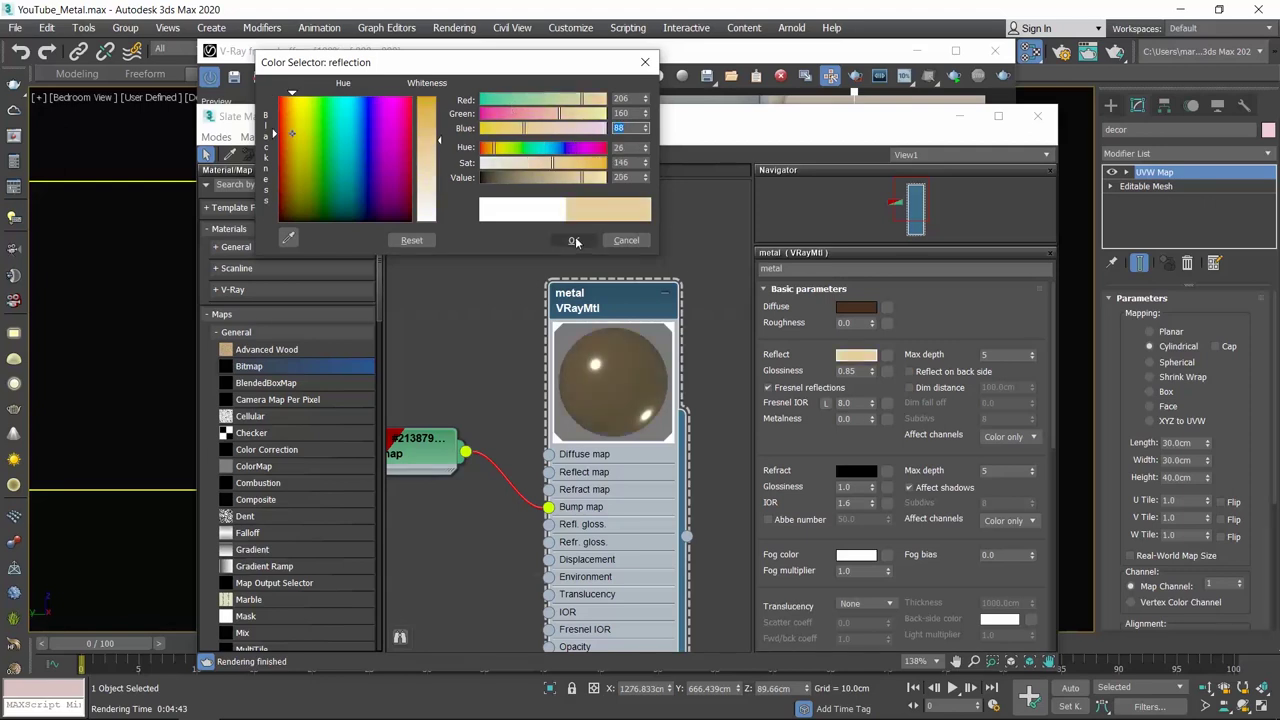
pyautogui.click(571, 239)
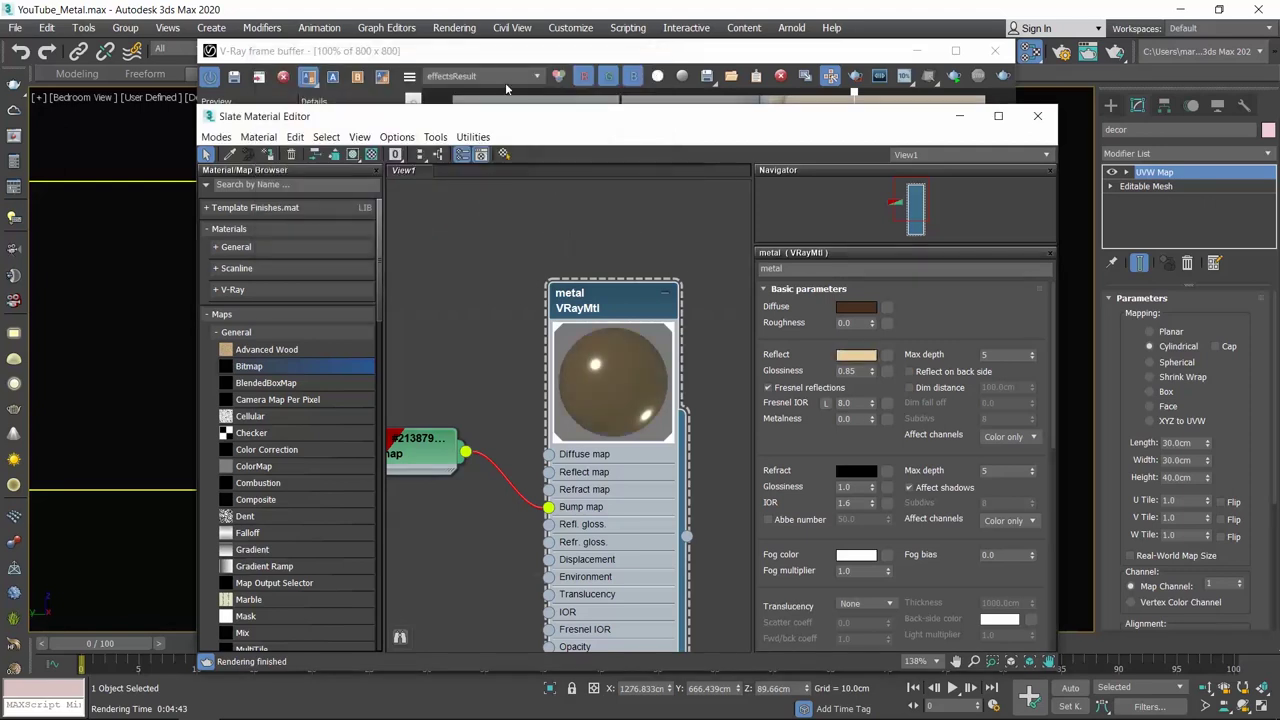
# - Render the gold material and compare it with the reference photo
pyautogui.click(454, 27)
pyautogui.click(479, 56)
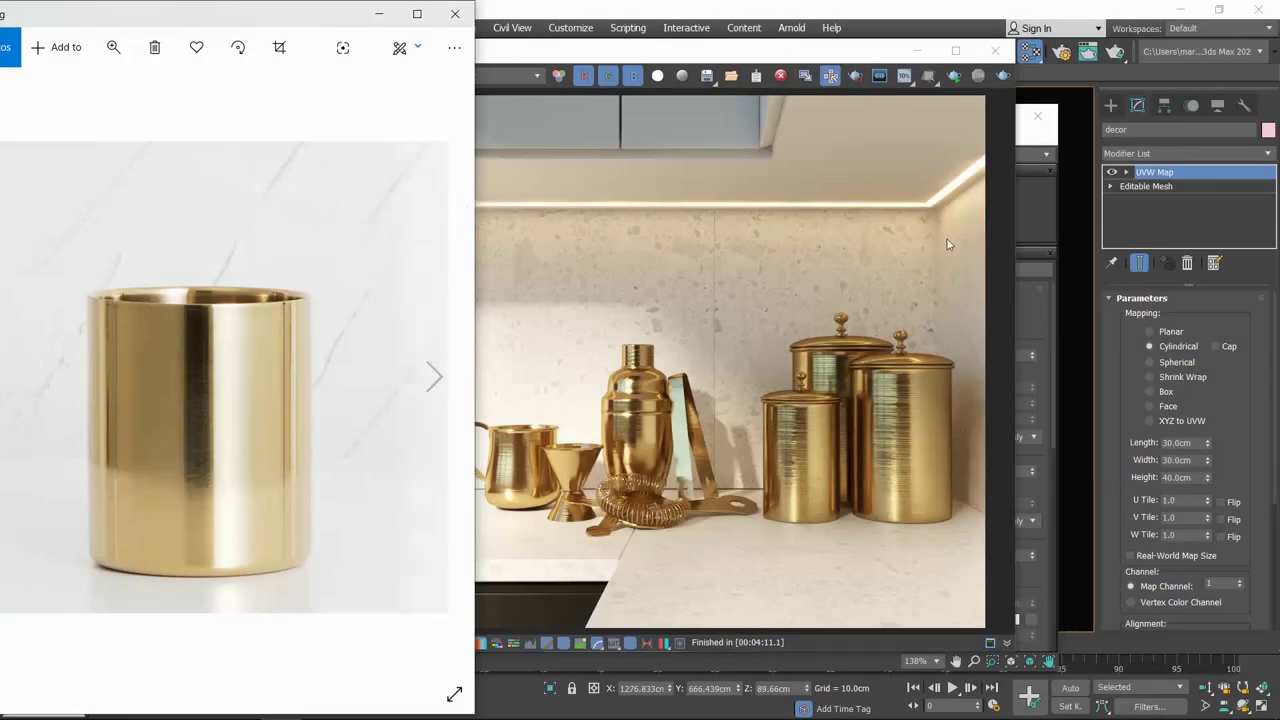
pyautogui.click(1039, 255)
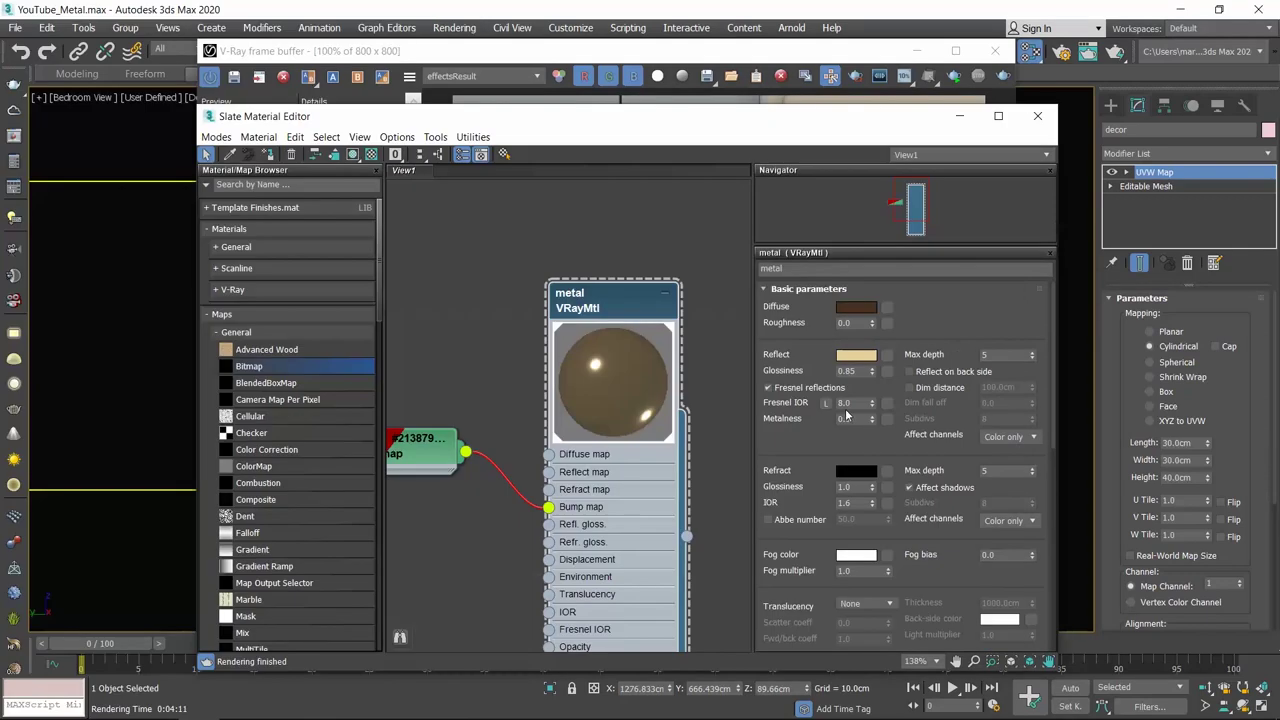
# - Set Fresnel IOR to 20 and re-render the gold accessories
pyautogui.click(857, 402)
pyautogui.write('20')
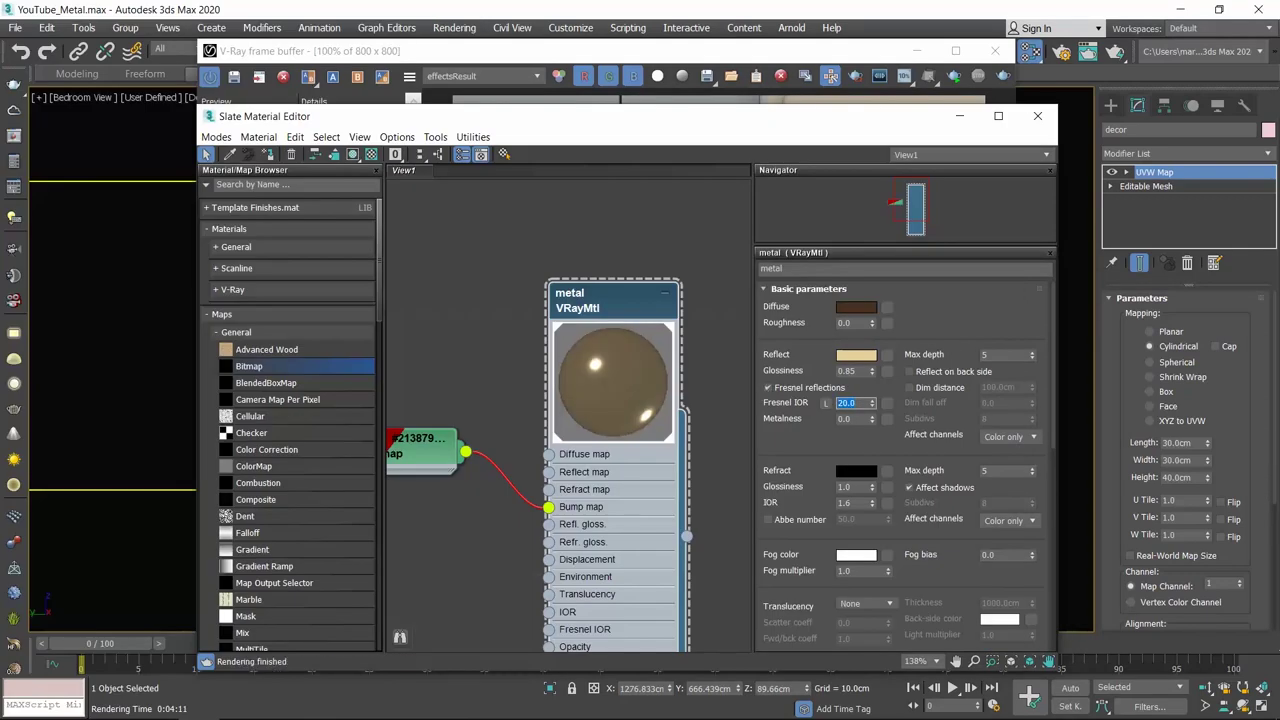
pyautogui.click(460, 28)
pyautogui.click(462, 55)
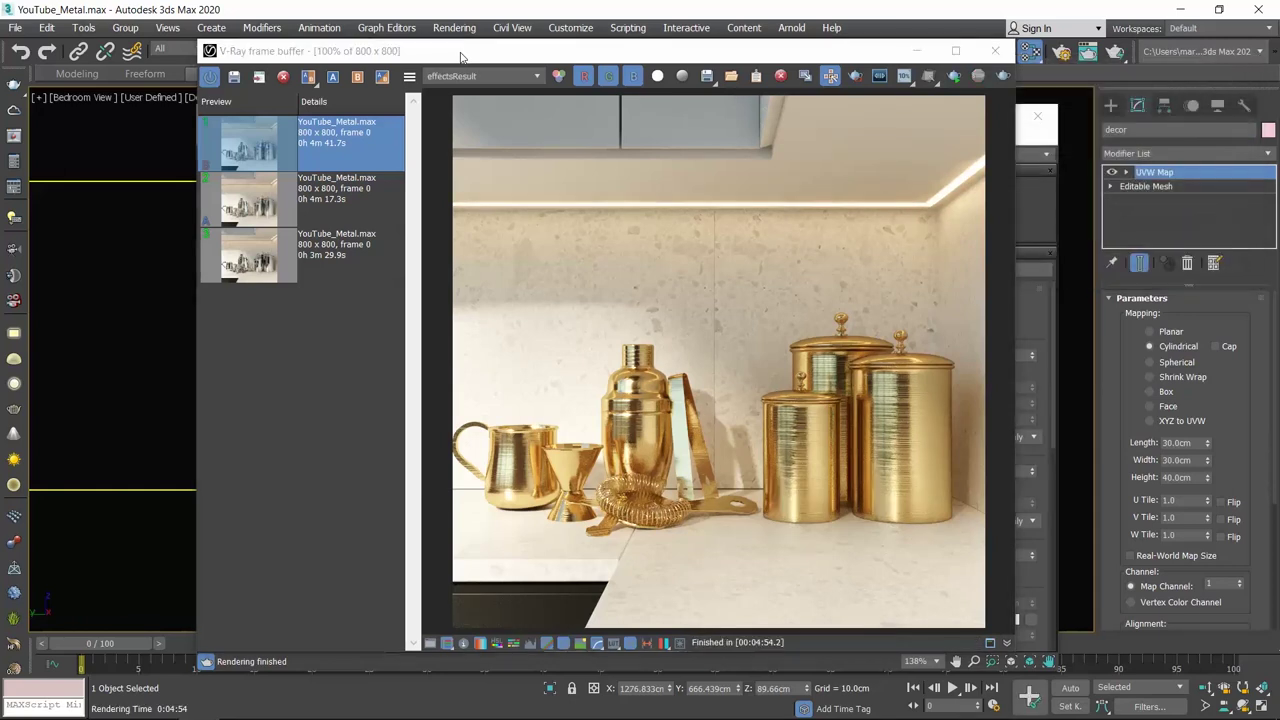
# - Save the gold render to history and A/B compare it against the silver render
pyautogui.click(232, 84)
pyautogui.click(233, 79)
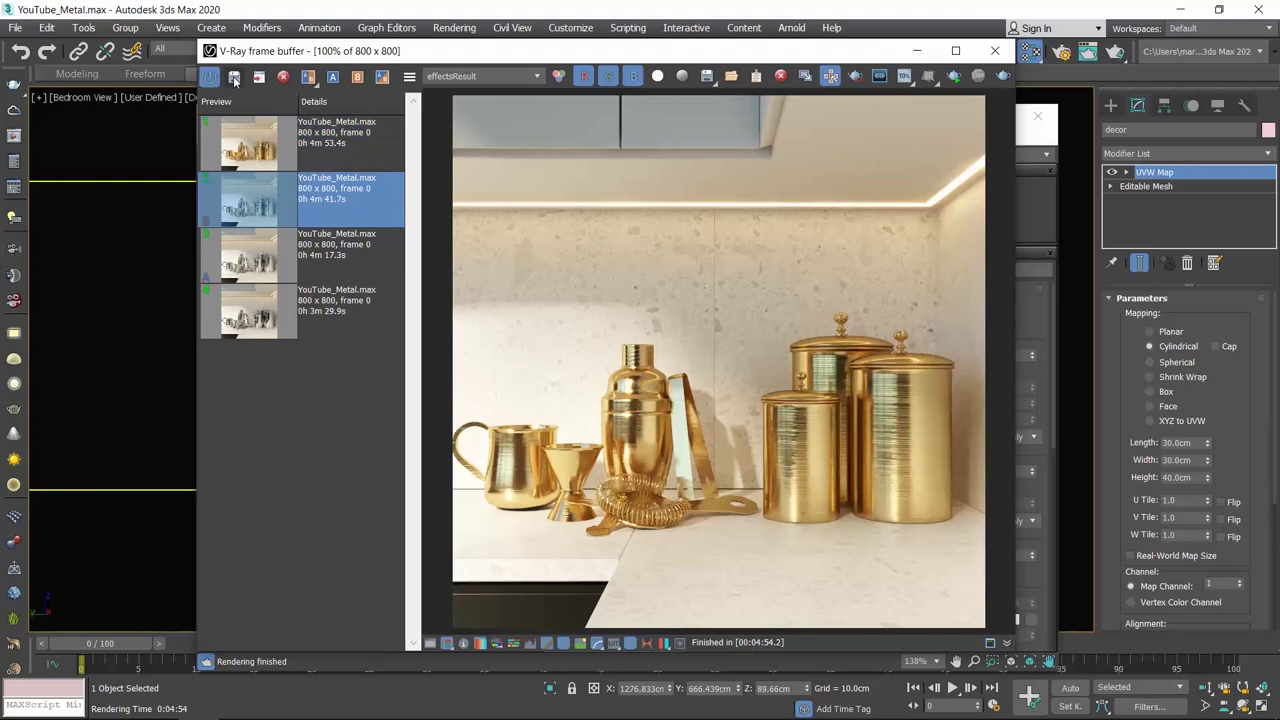
pyautogui.click(308, 77)
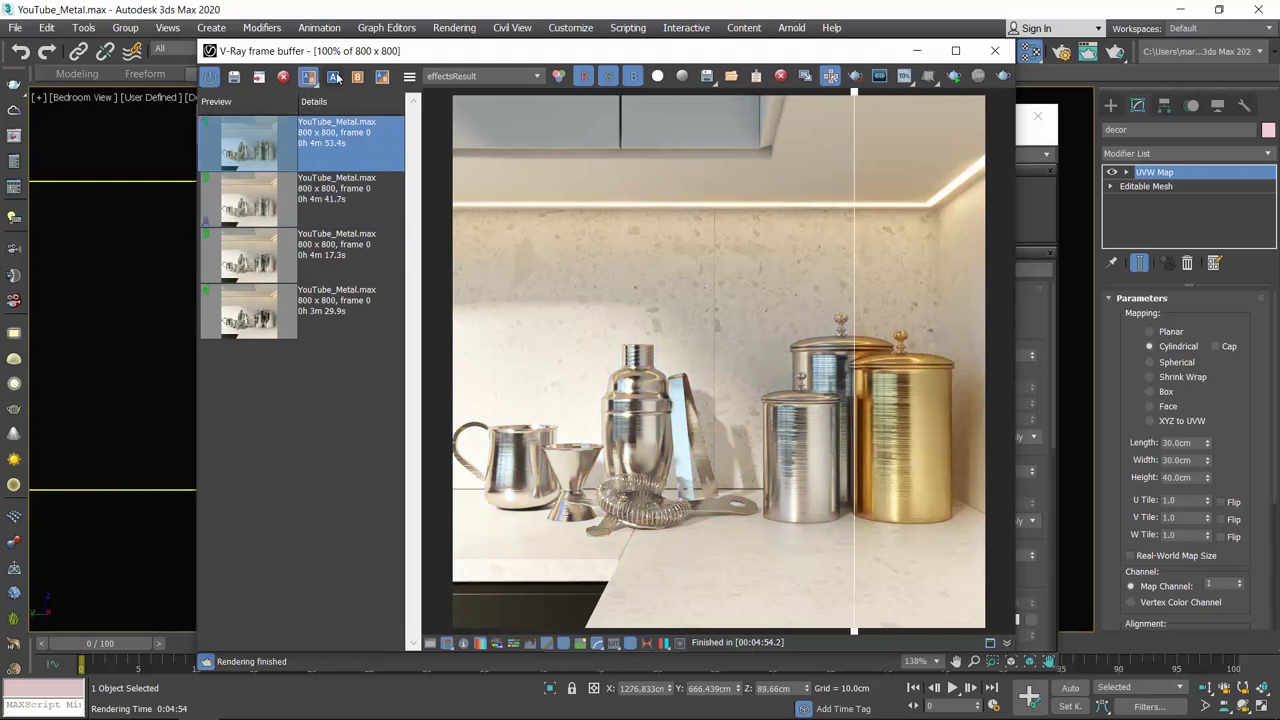
pyautogui.moveTo(856, 96)
pyautogui.mouseDown()
pyautogui.moveTo(670, 92)
pyautogui.moveTo(698, 119)
pyautogui.moveTo(975, 100)
pyautogui.moveTo(731, 106)
pyautogui.moveTo(845, 111)
pyautogui.mouseUp()
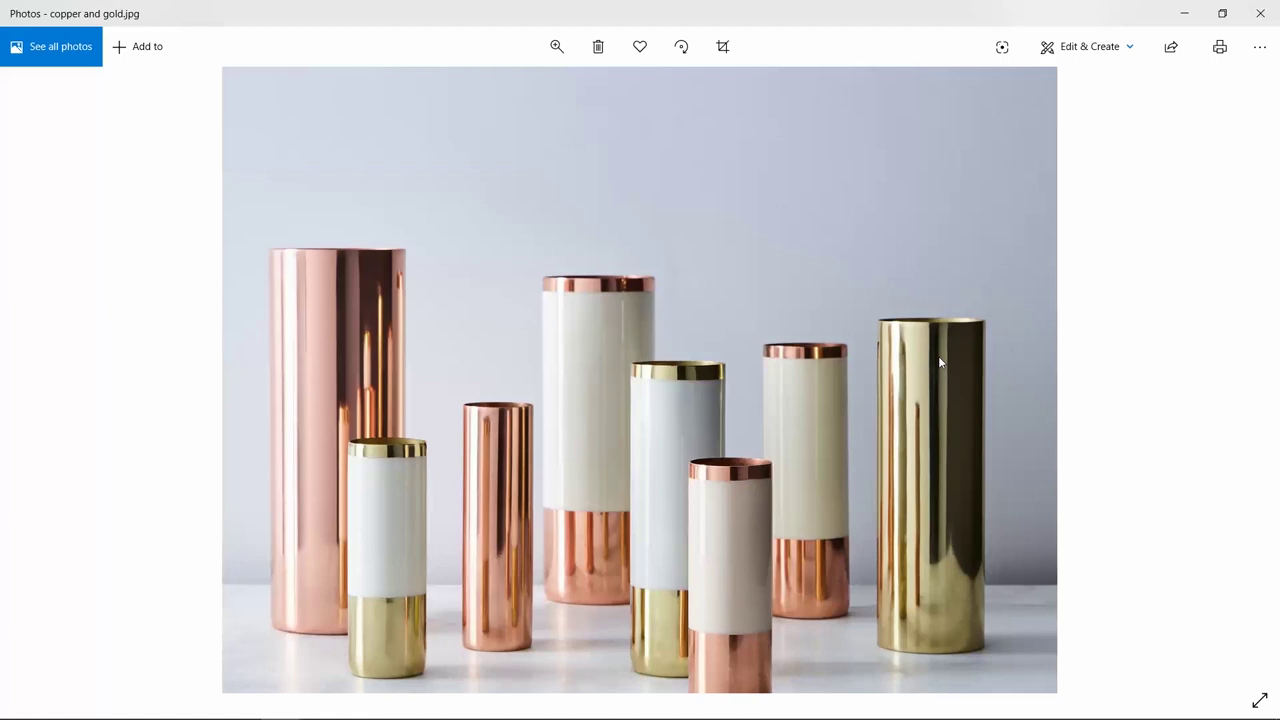
# - Minimize the copper and gold.jpg reference to return to the render comparison
pyautogui.click(1185, 13)
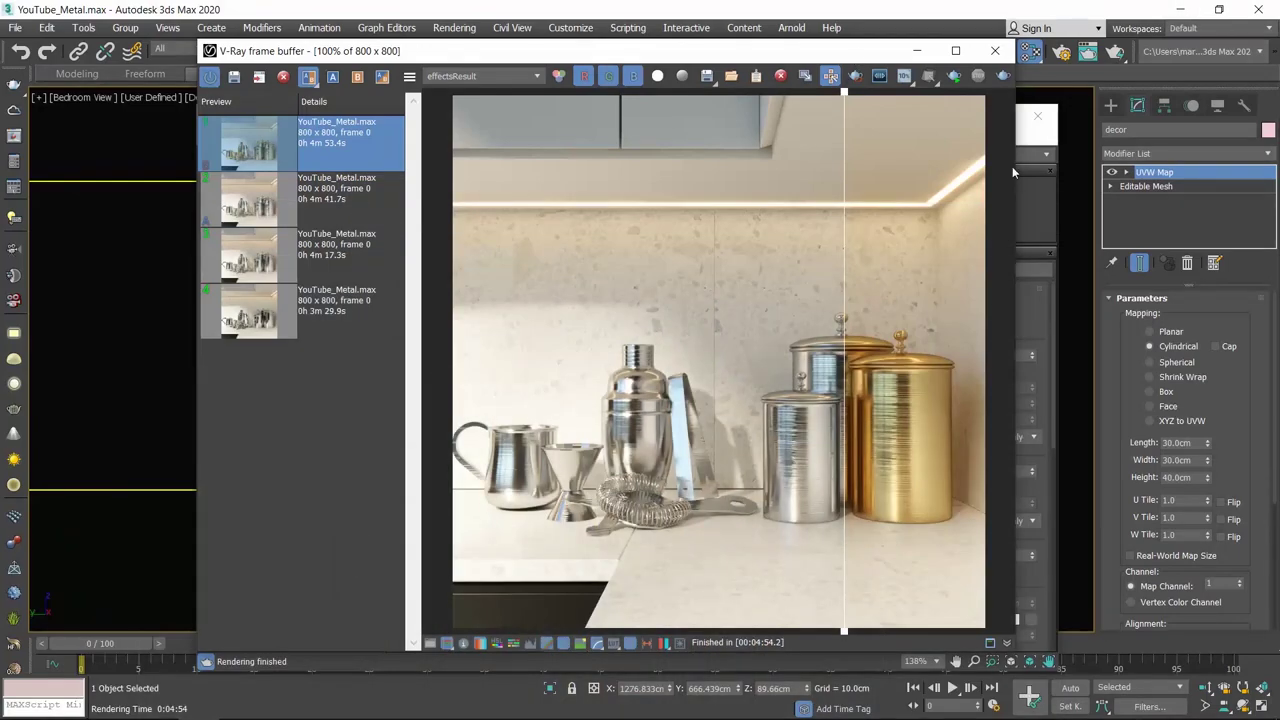
# - Disconnect the brushed bump map and set reflection glossiness to 0.95
pyautogui.press('m')
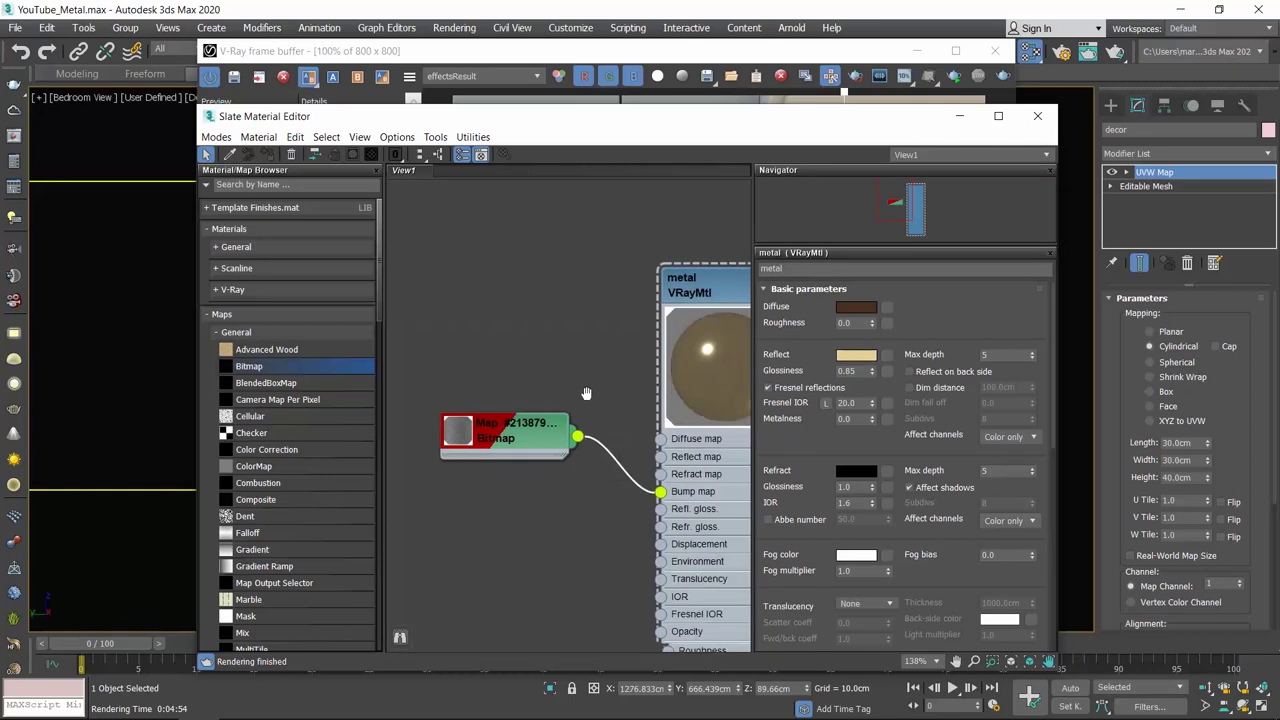
pyautogui.moveTo(616, 484); pyautogui.dragTo(571, 492)
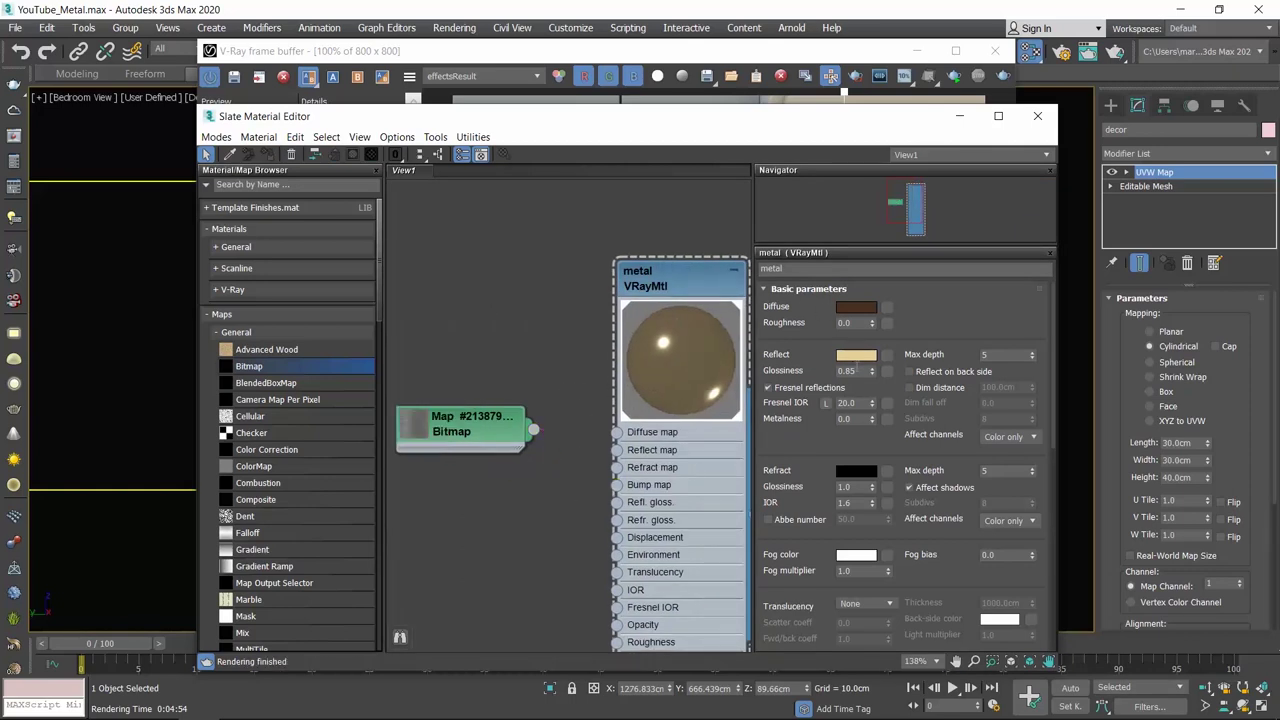
pyautogui.click(852, 371)
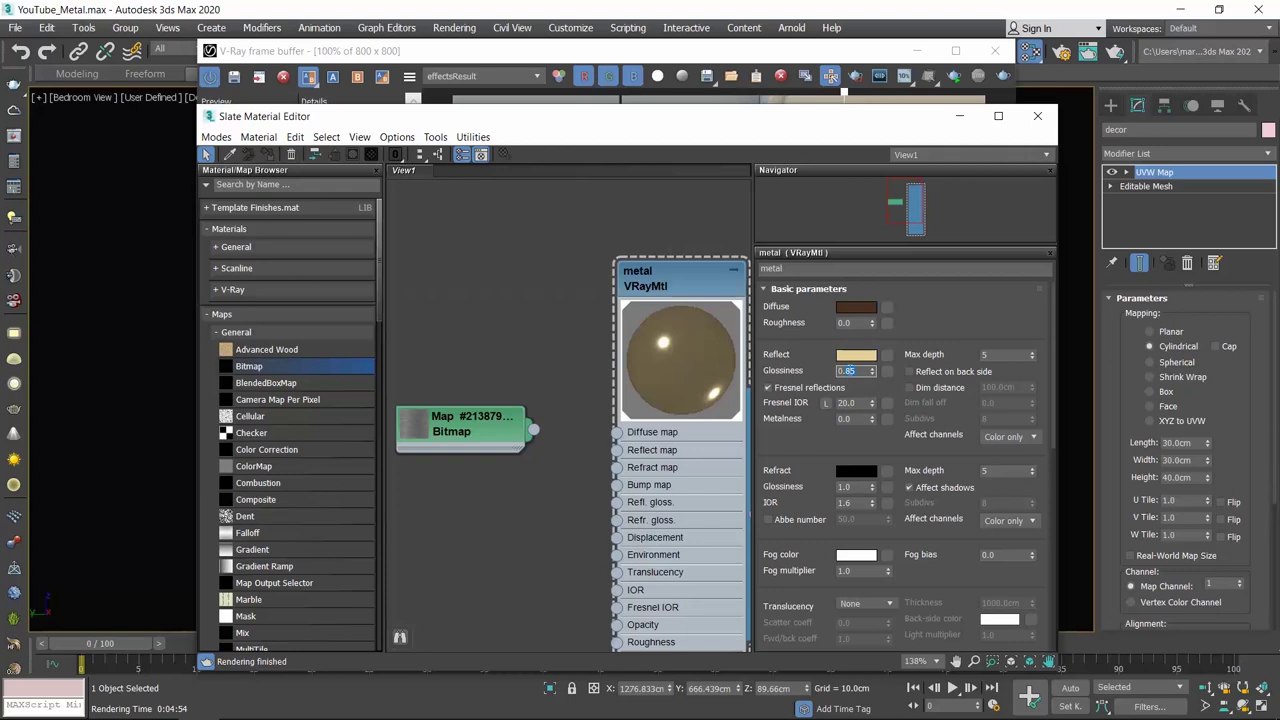
pyautogui.write('0.95')
pyautogui.press('Return')
# - Shift the reflection colour yellower and render the polished gold version
pyautogui.click(851, 356)
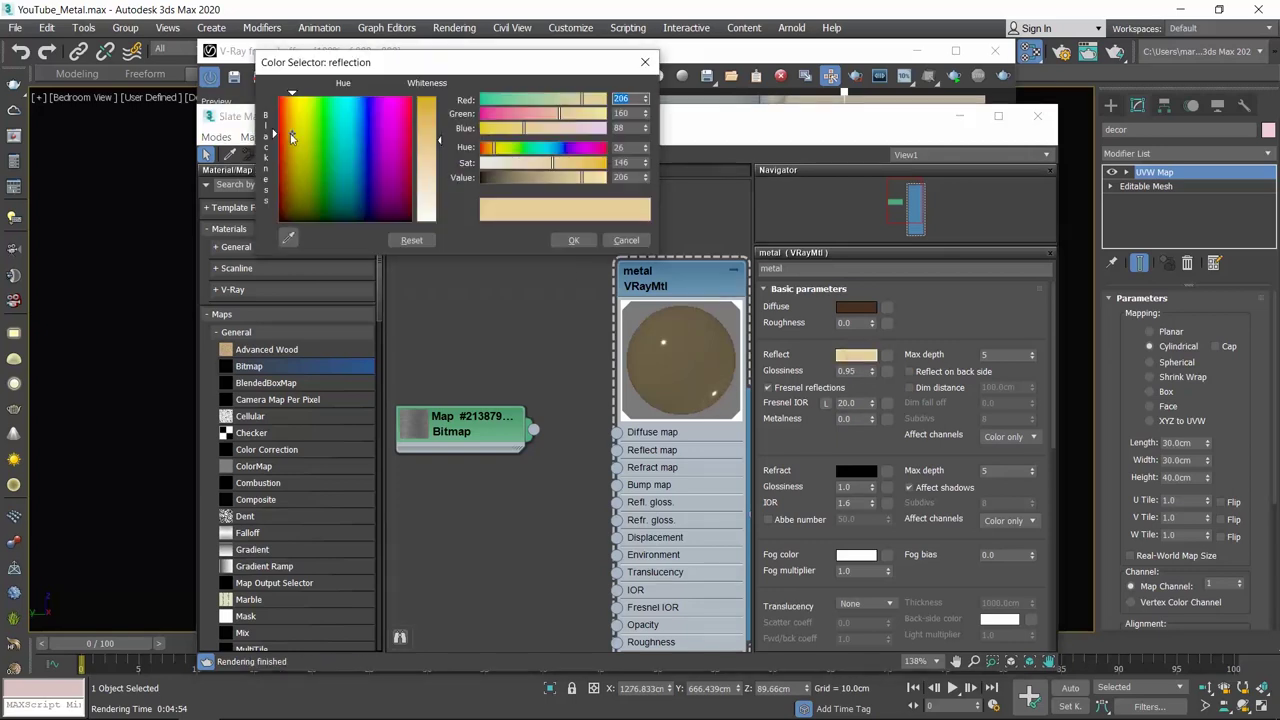
pyautogui.click(296, 130)
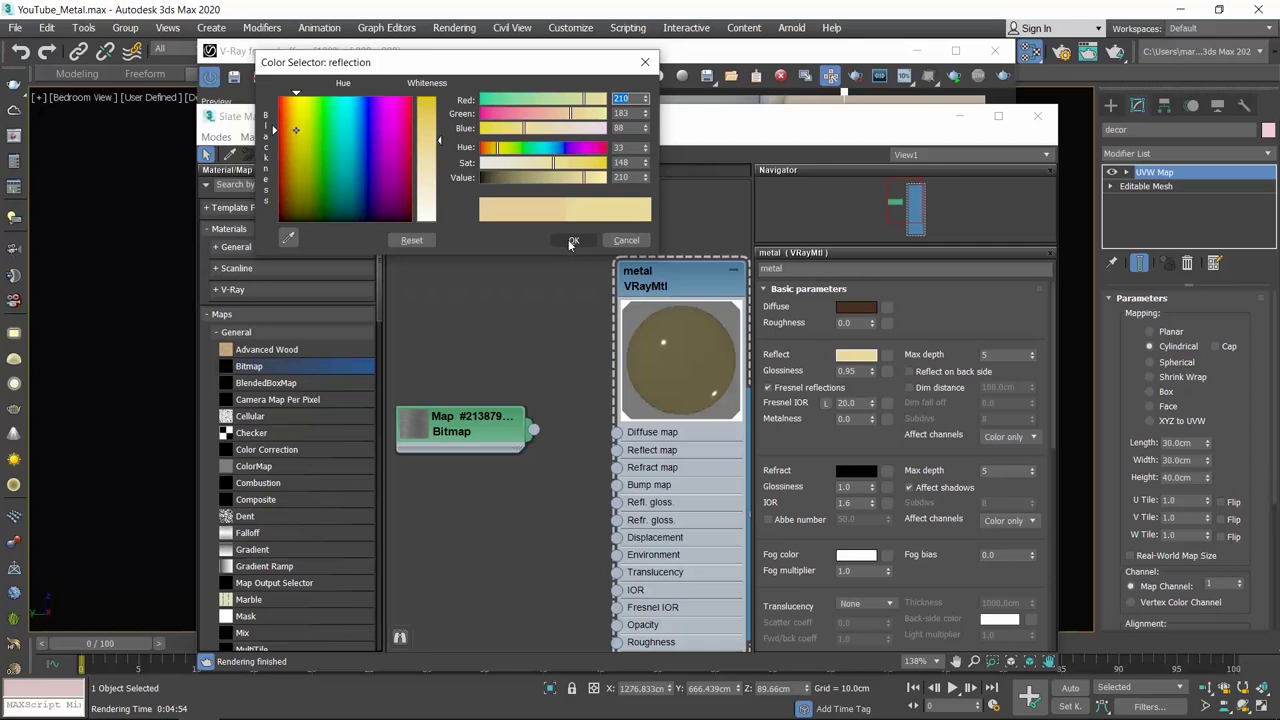
pyautogui.click(573, 240)
pyautogui.click(454, 27)
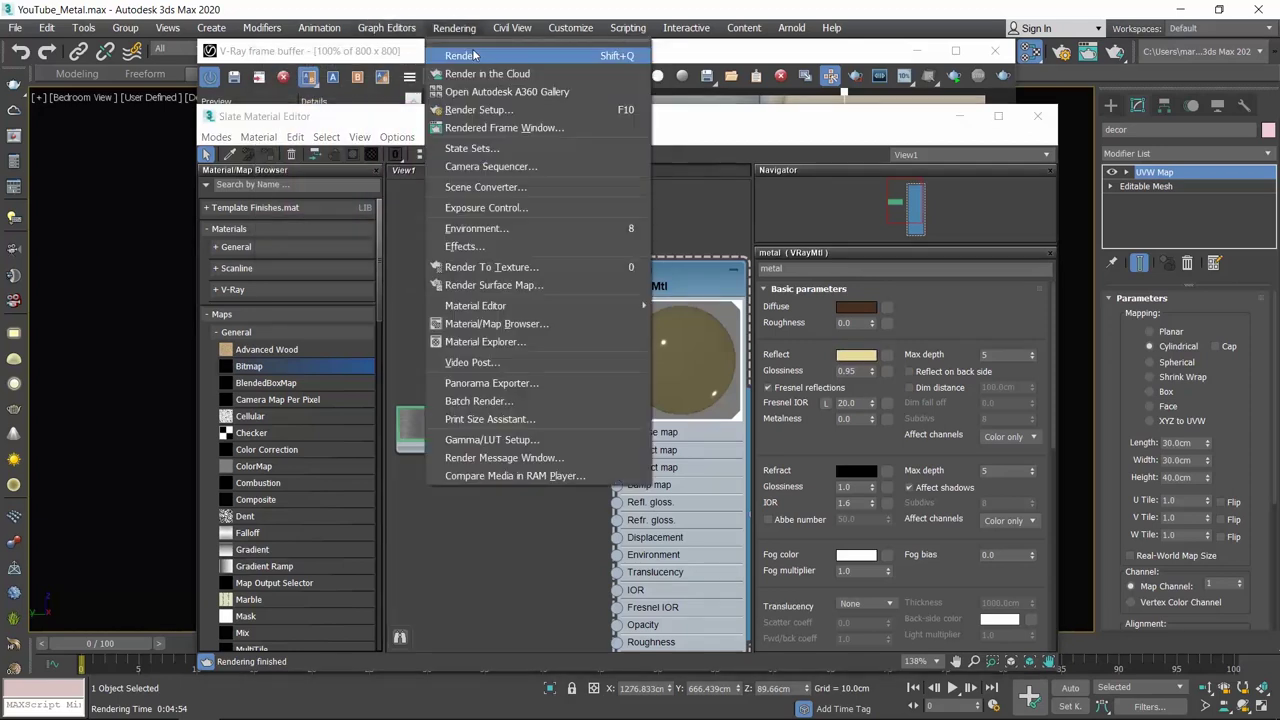
pyautogui.click(476, 56)
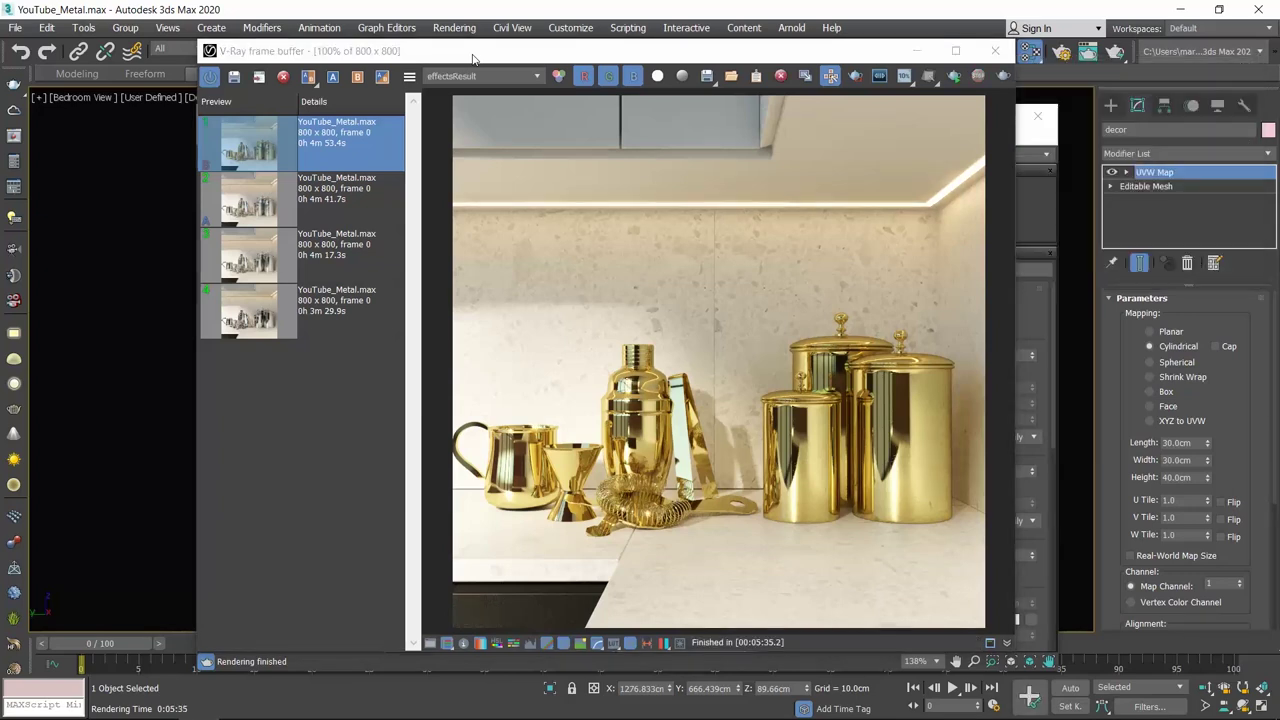
# - Compare the polished and brushed gold renders in an A/B split in the frame buffer history
pyautogui.click(234, 80)
pyautogui.click(234, 78)
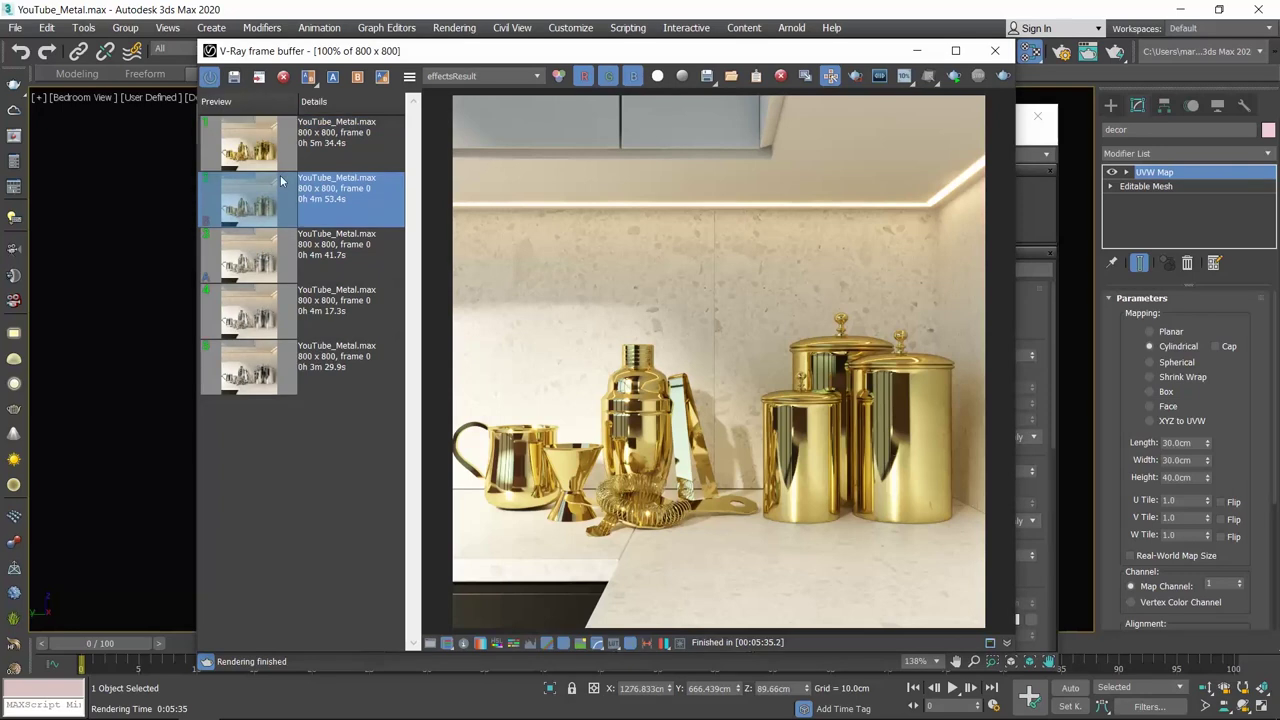
pyautogui.click(308, 76)
pyautogui.click(310, 151)
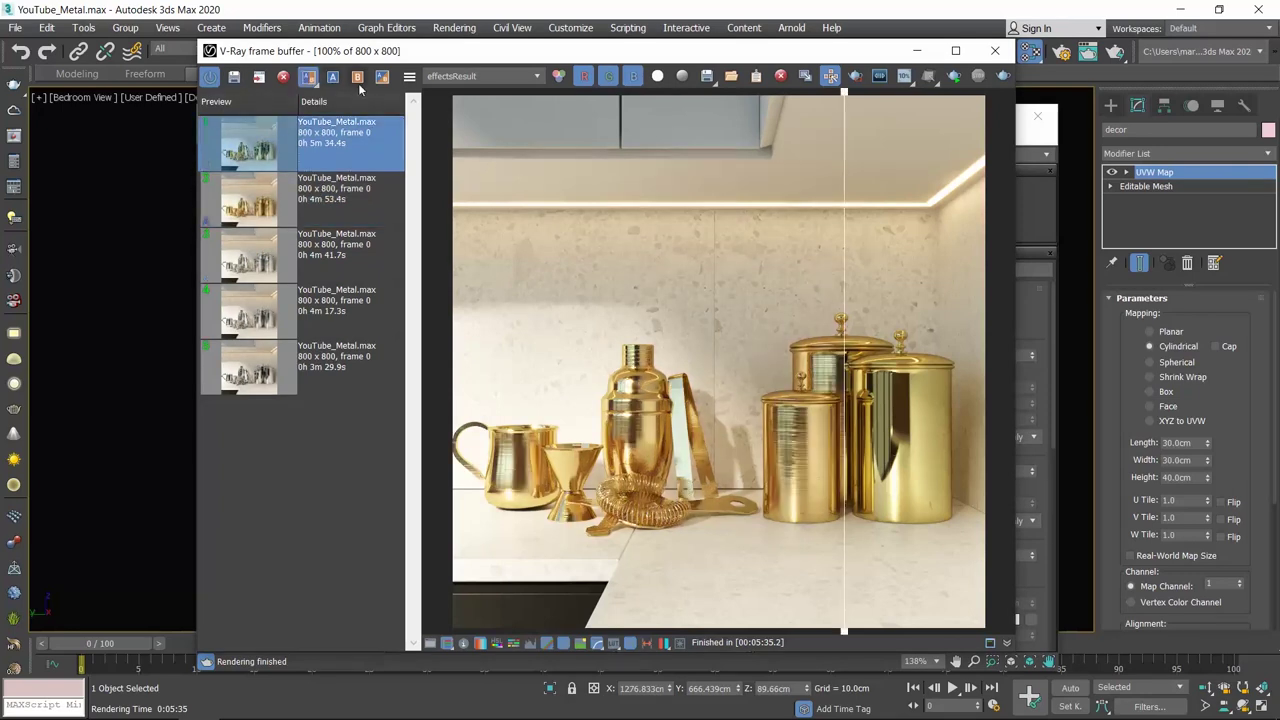
pyautogui.moveTo(843, 95)
pyautogui.mouseDown()
pyautogui.moveTo(437, 97)
pyautogui.moveTo(990, 92)
pyautogui.moveTo(961, 50)
pyautogui.moveTo(755, 55)
pyautogui.mouseUp()
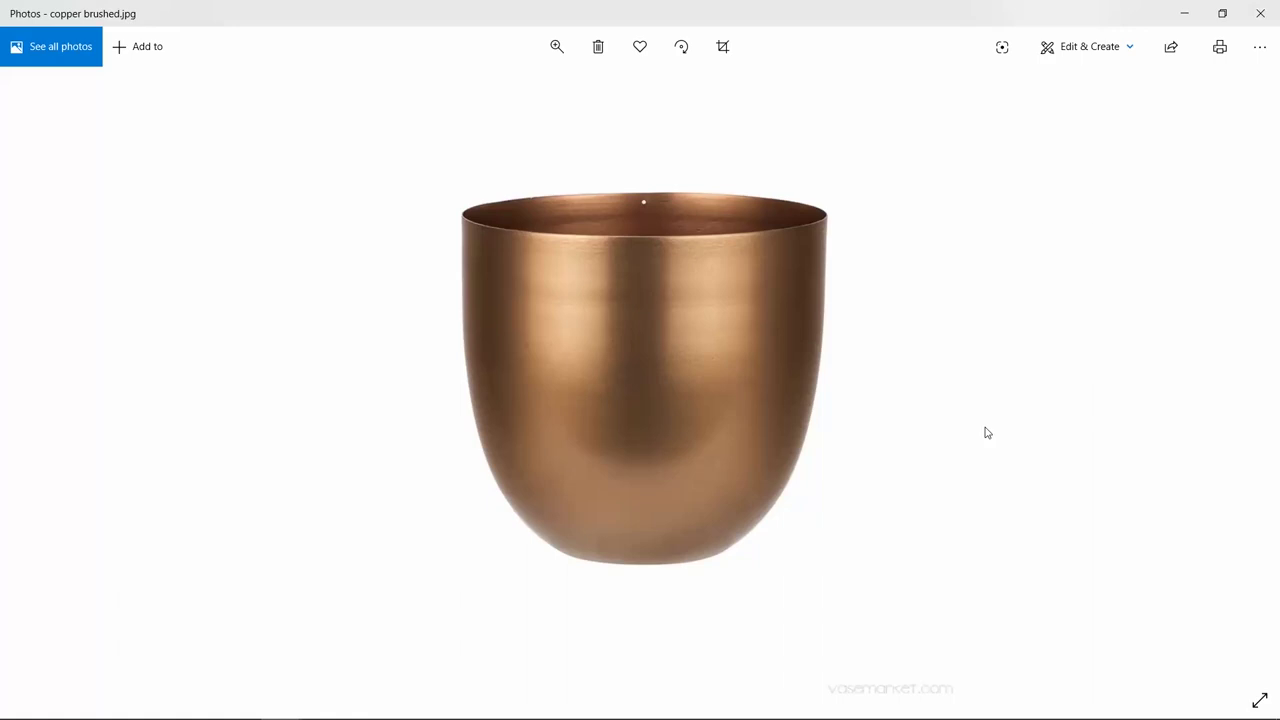
# - Darken the material's diffuse colour almost to black
pyautogui.click(1184, 13)
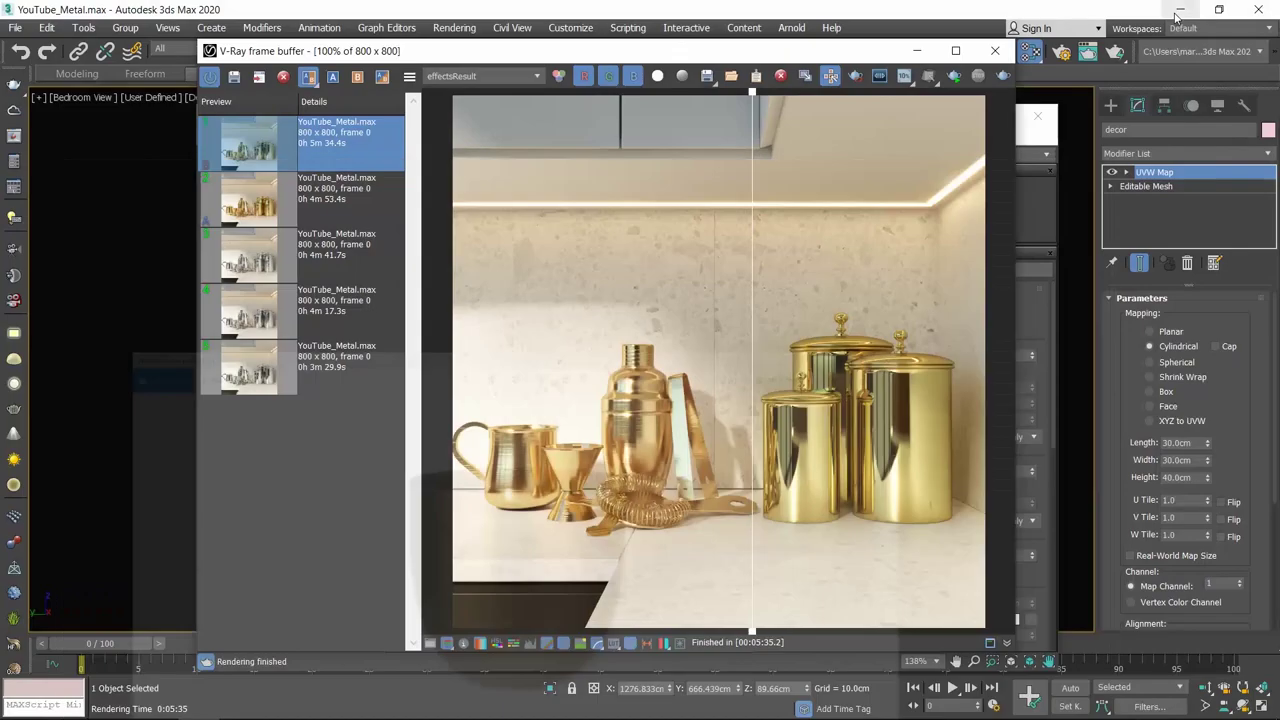
pyautogui.click(1052, 144)
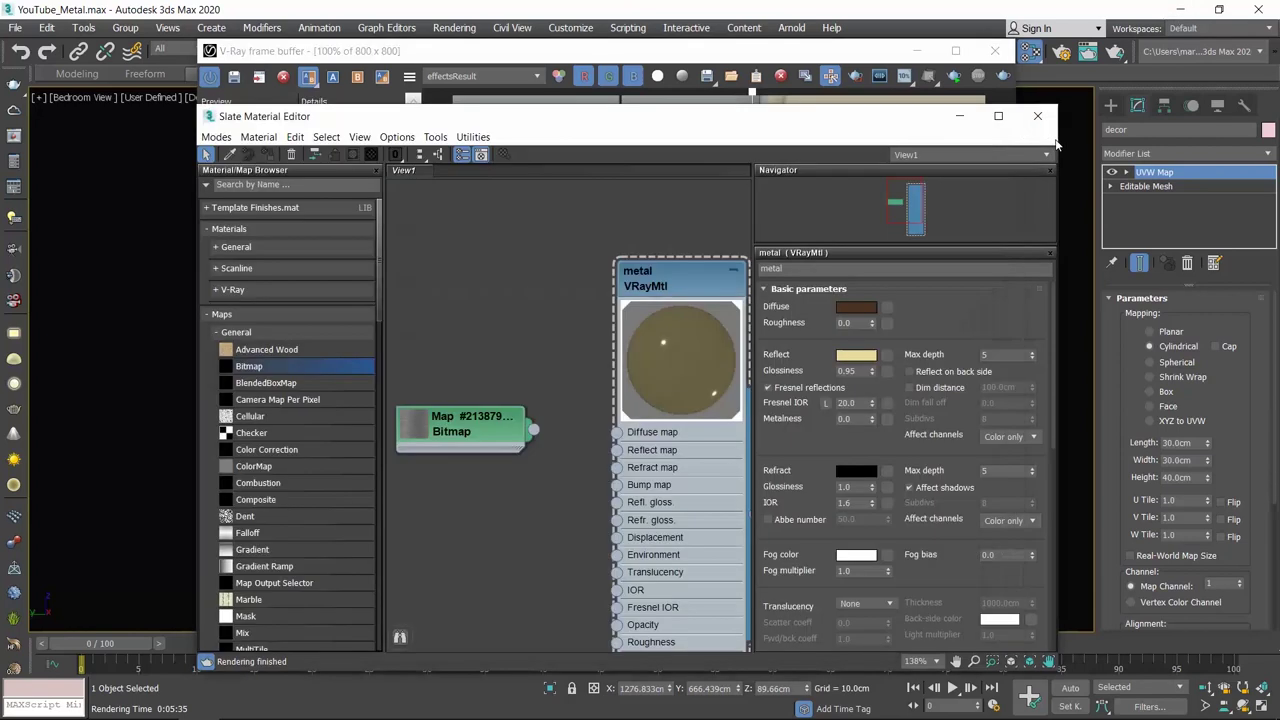
pyautogui.click(857, 308)
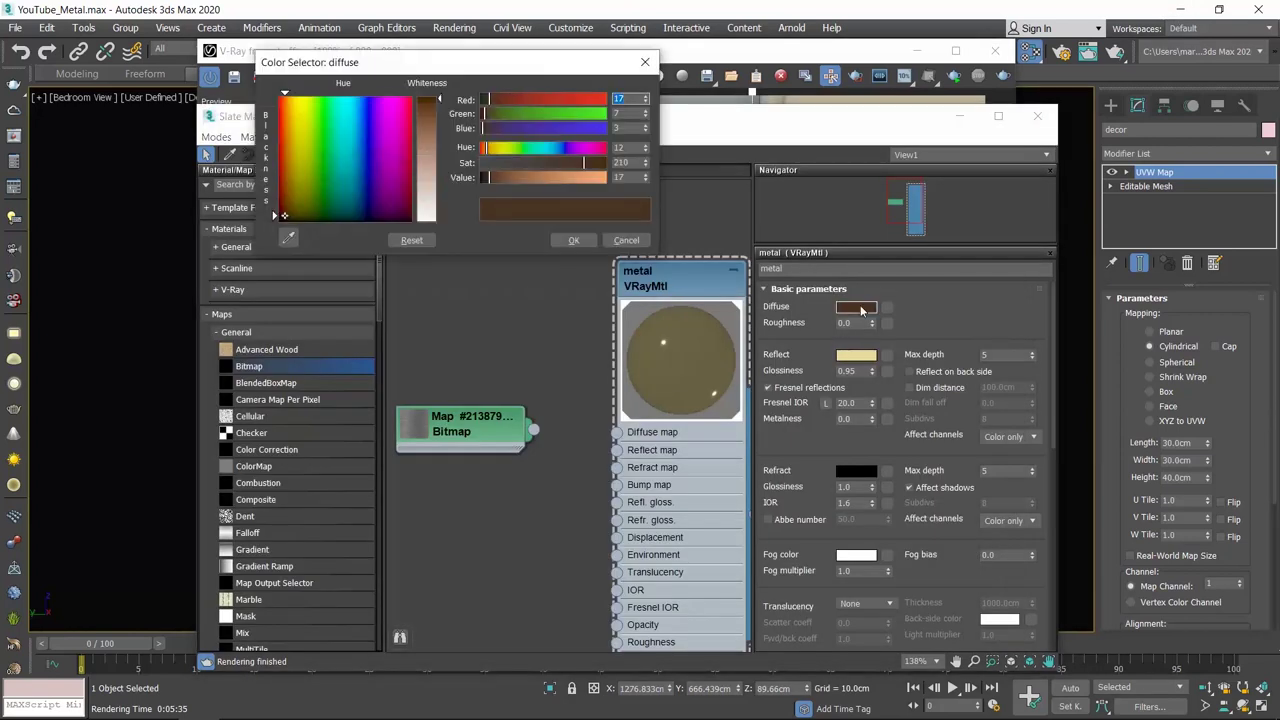
pyautogui.moveTo(284, 215); pyautogui.dragTo(280, 219)
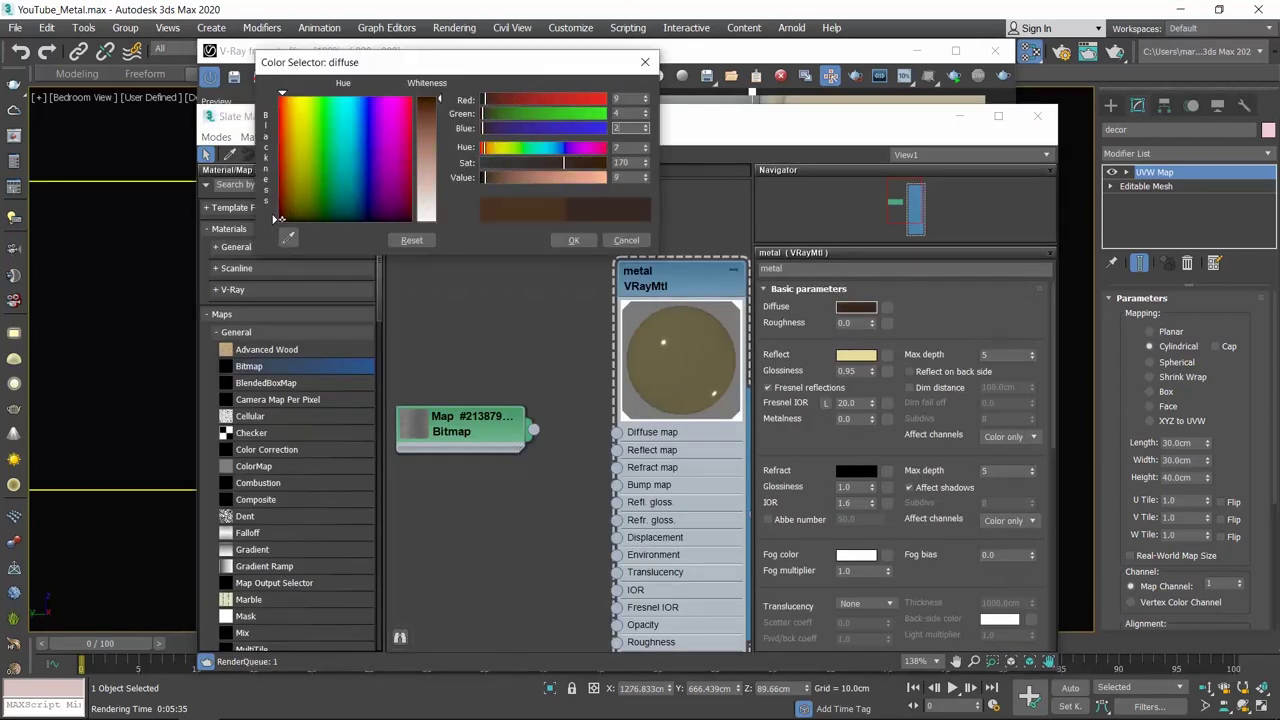
# - Set the reflection colour to copper, red 123 and green 8
pyautogui.click(858, 356)
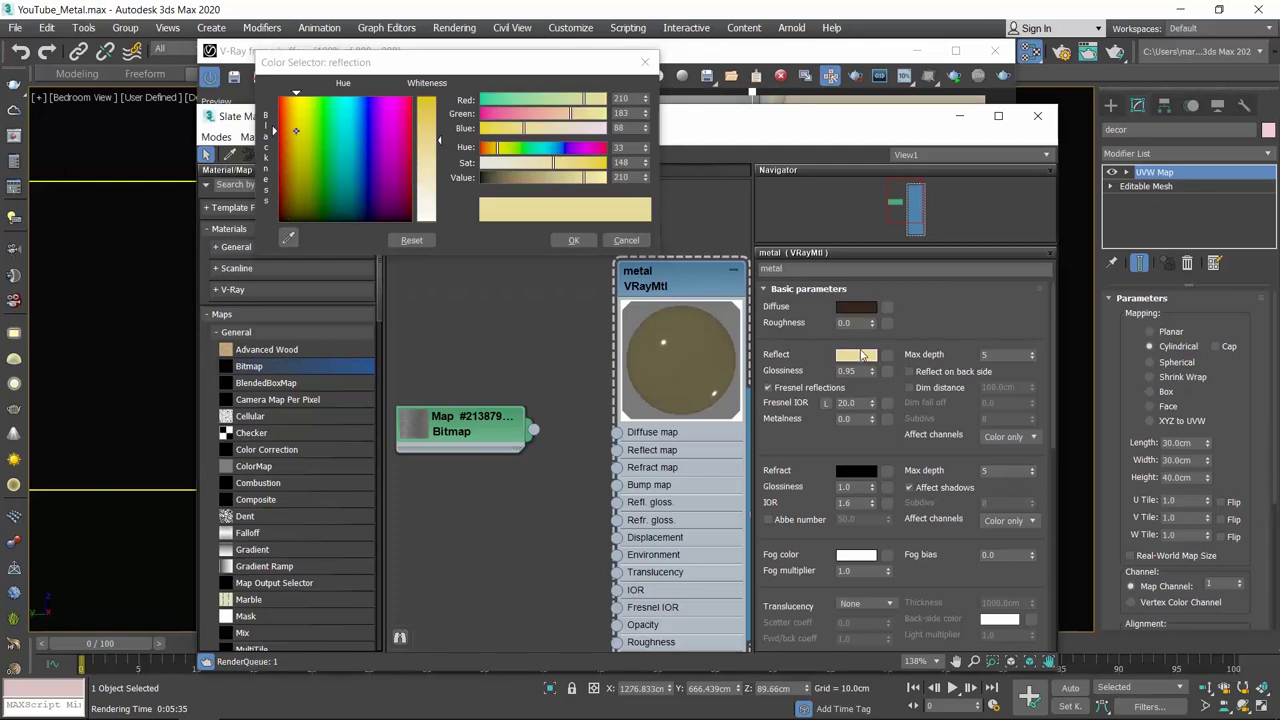
pyautogui.click(595, 88)
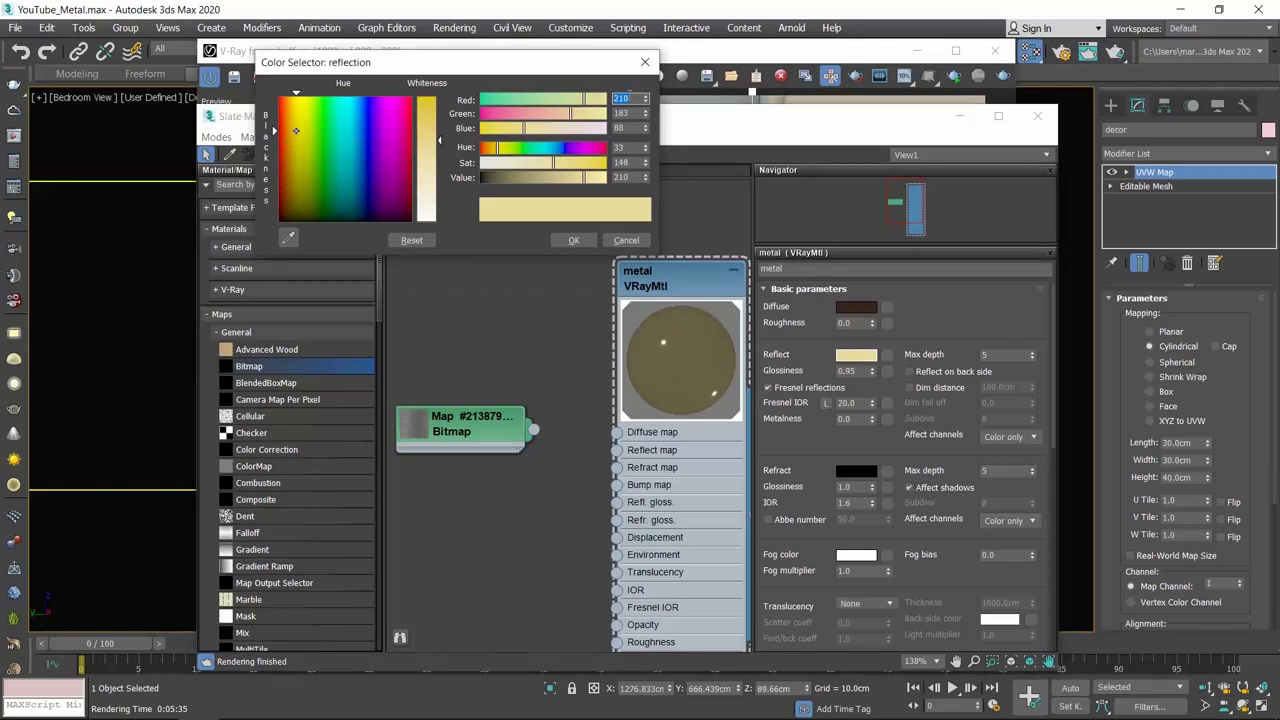
pyautogui.write('123')
pyautogui.press('Tab')
pyautogui.write('8')
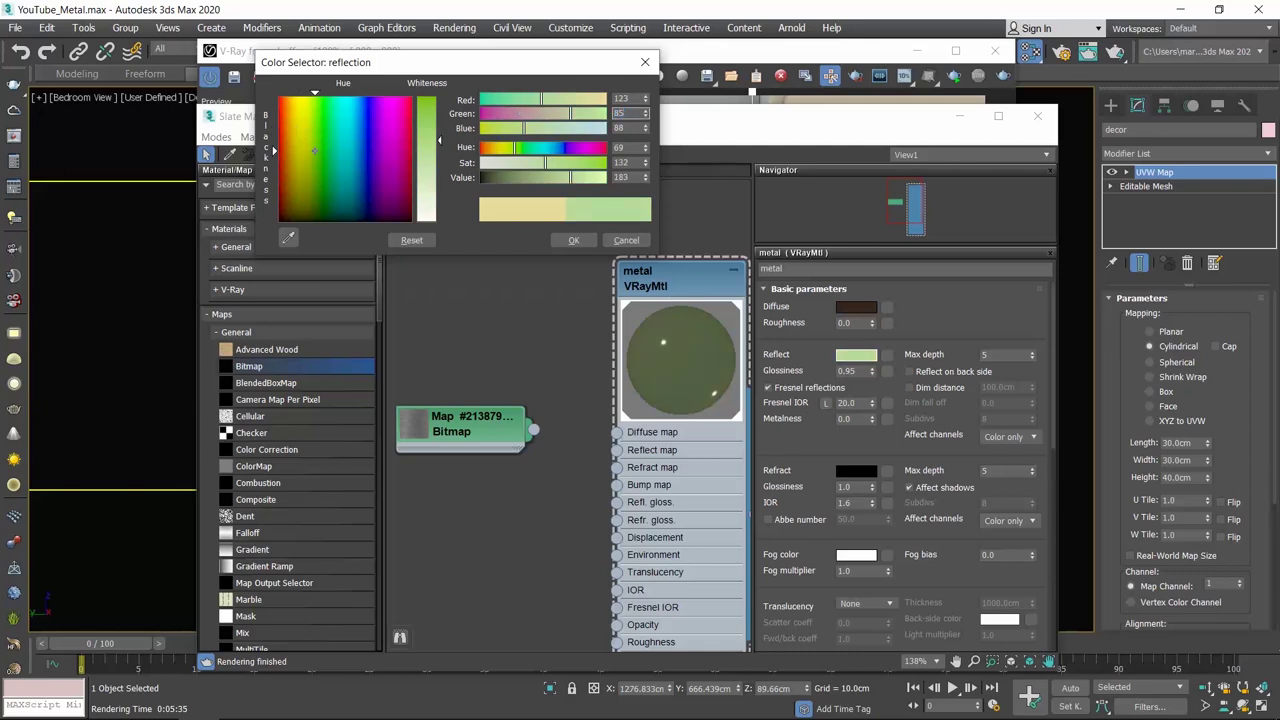
pyautogui.press('Tab')
pyautogui.write('57')
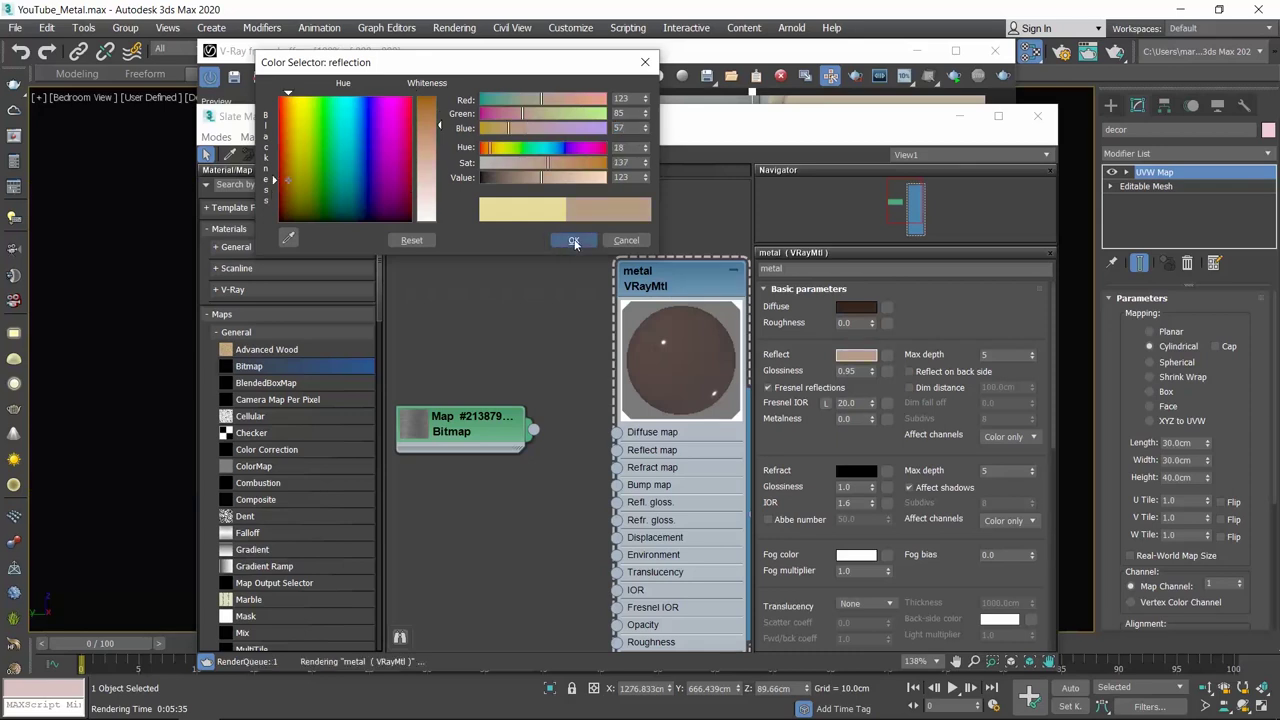
pyautogui.click(573, 240)
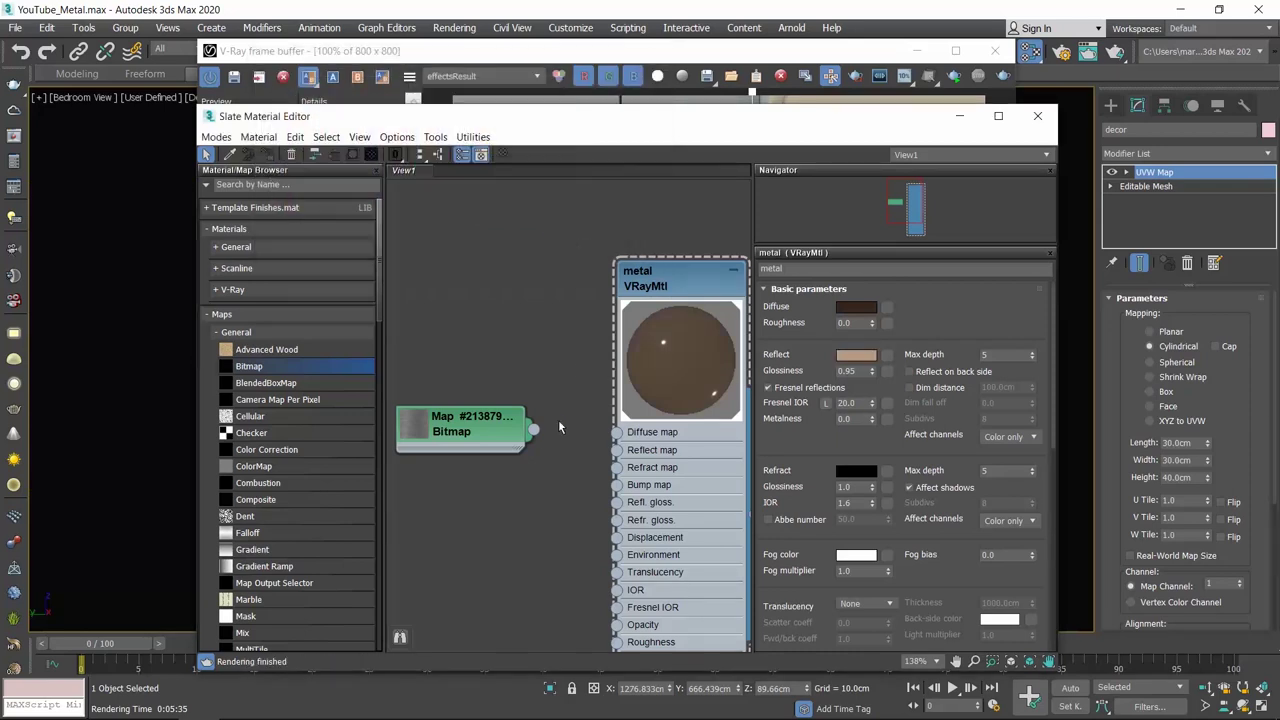
# - Reconnect the bitmap as bump, with glossiness 0.7 and Fresnel IOR 8
pyautogui.moveTo(614, 497); pyautogui.dragTo(618, 490)
pyautogui.doubleClick(848, 371)
pyautogui.write('0.7')
pyautogui.press('Return')
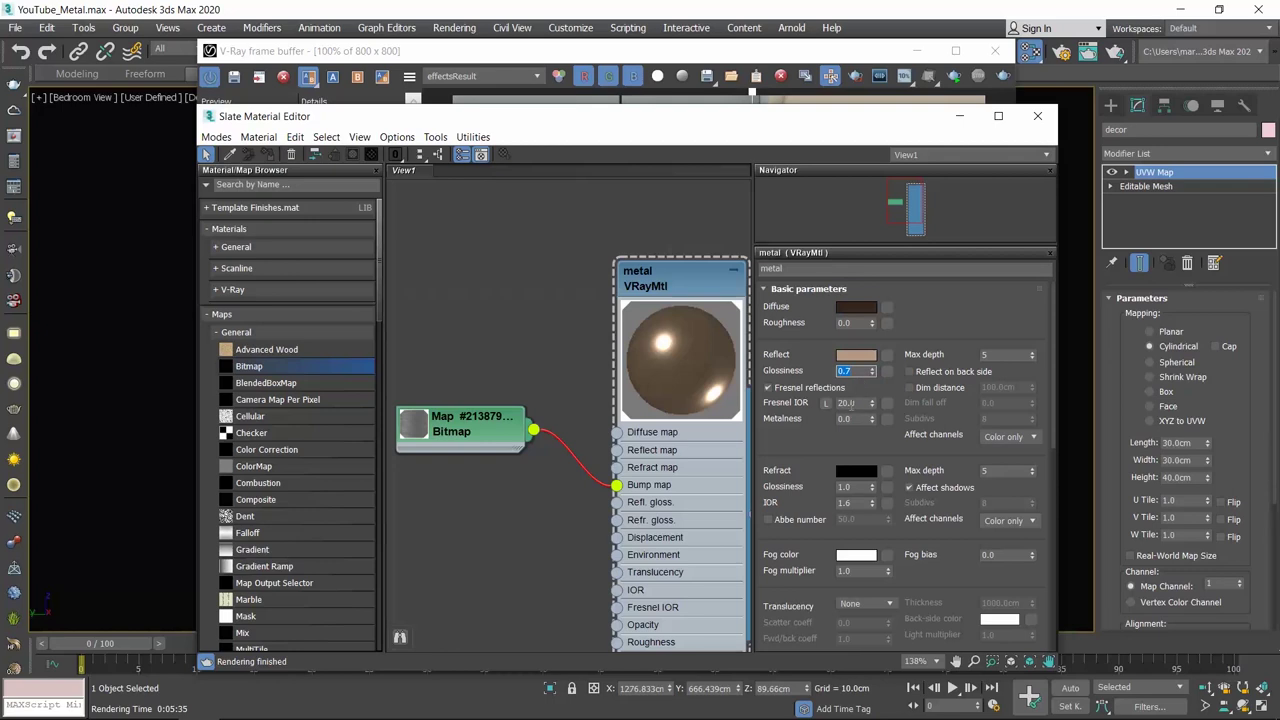
pyautogui.press('Tab')
pyautogui.write('8')
pyautogui.press('Return')
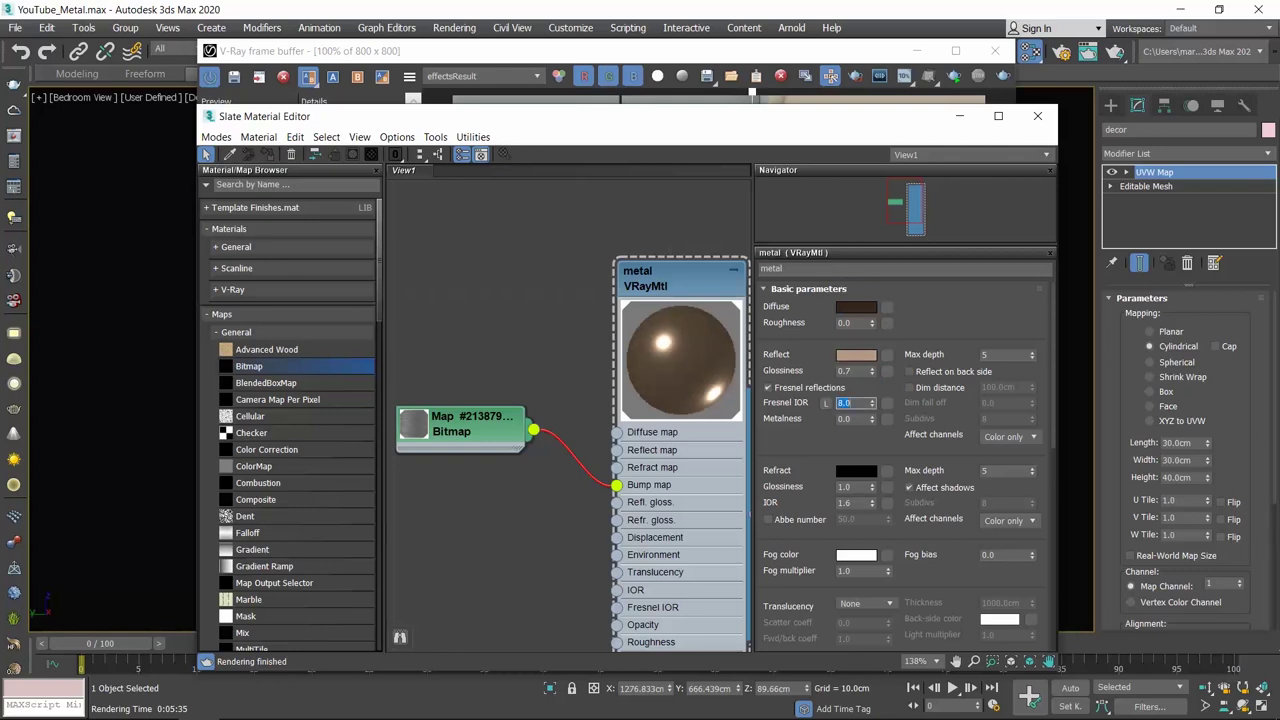
# - Render the brushed copper version and check it against the reference photo
pyautogui.click(456, 27)
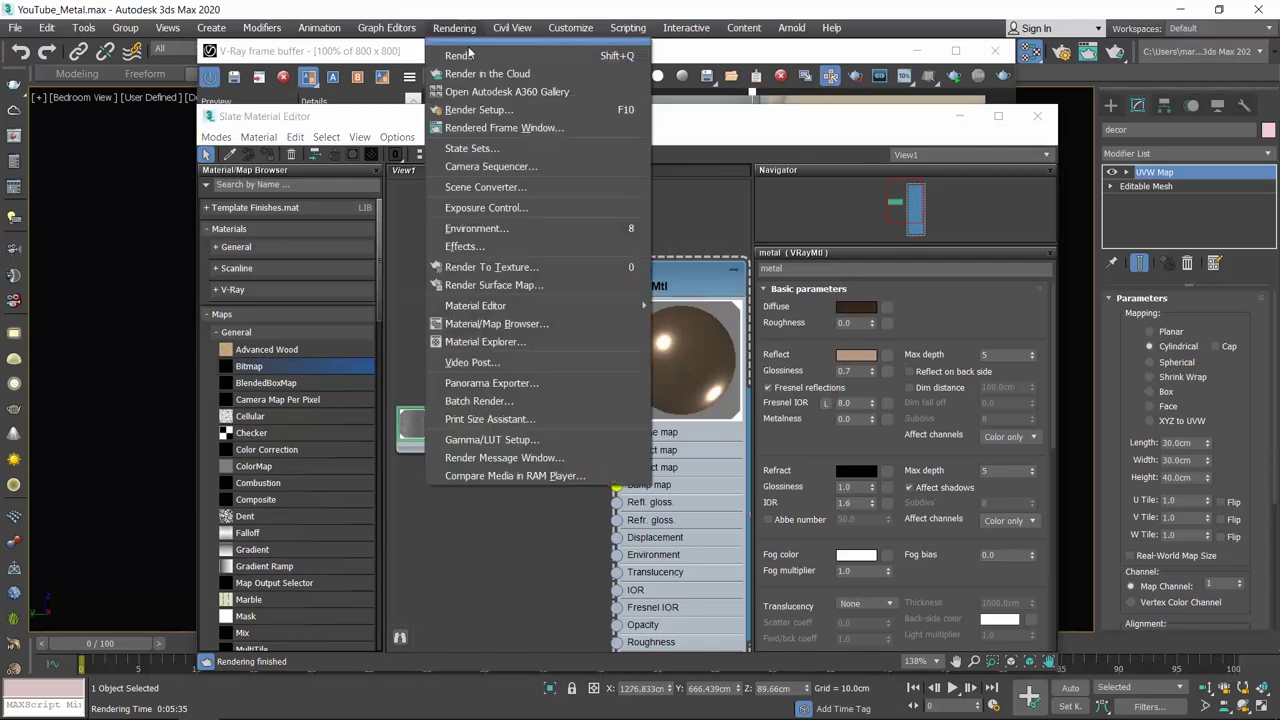
pyautogui.click(470, 49)
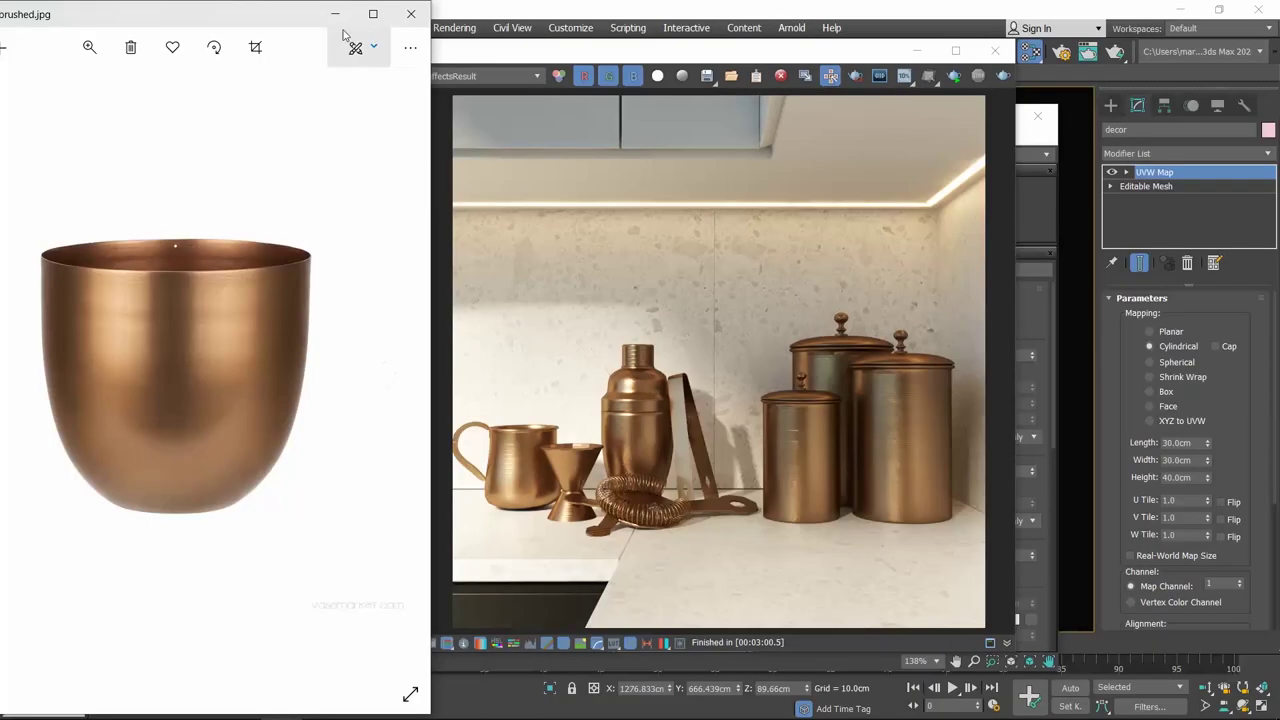
pyautogui.click(336, 21)
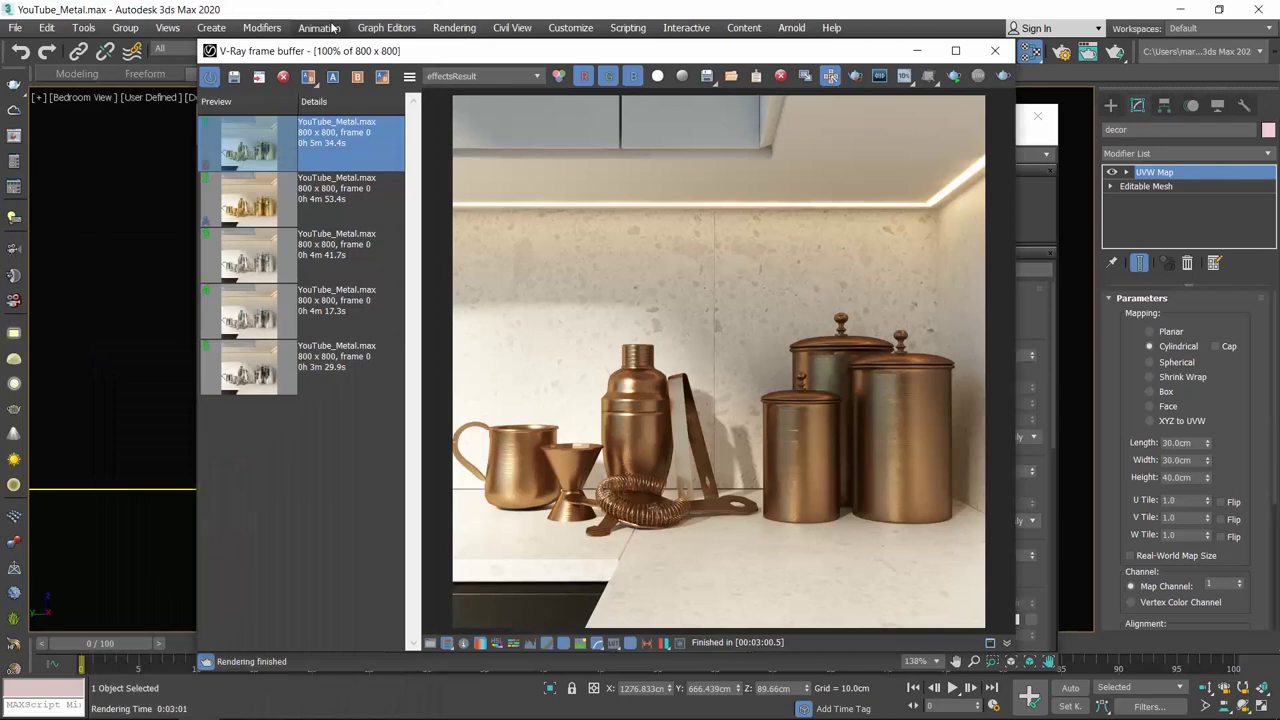
# - Compare the brushed gold and brushed copper renders in an A/B split view
pyautogui.click(236, 78)
pyautogui.click(308, 77)
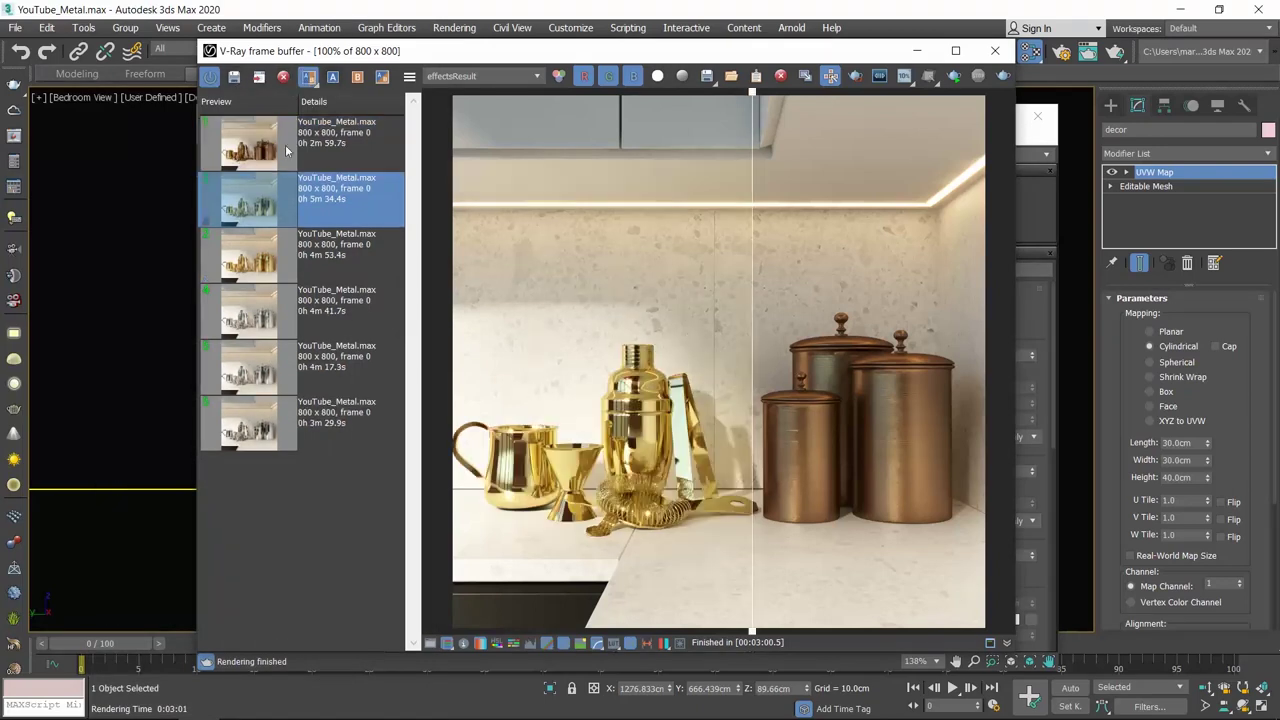
pyautogui.click(280, 148)
pyautogui.click(352, 78)
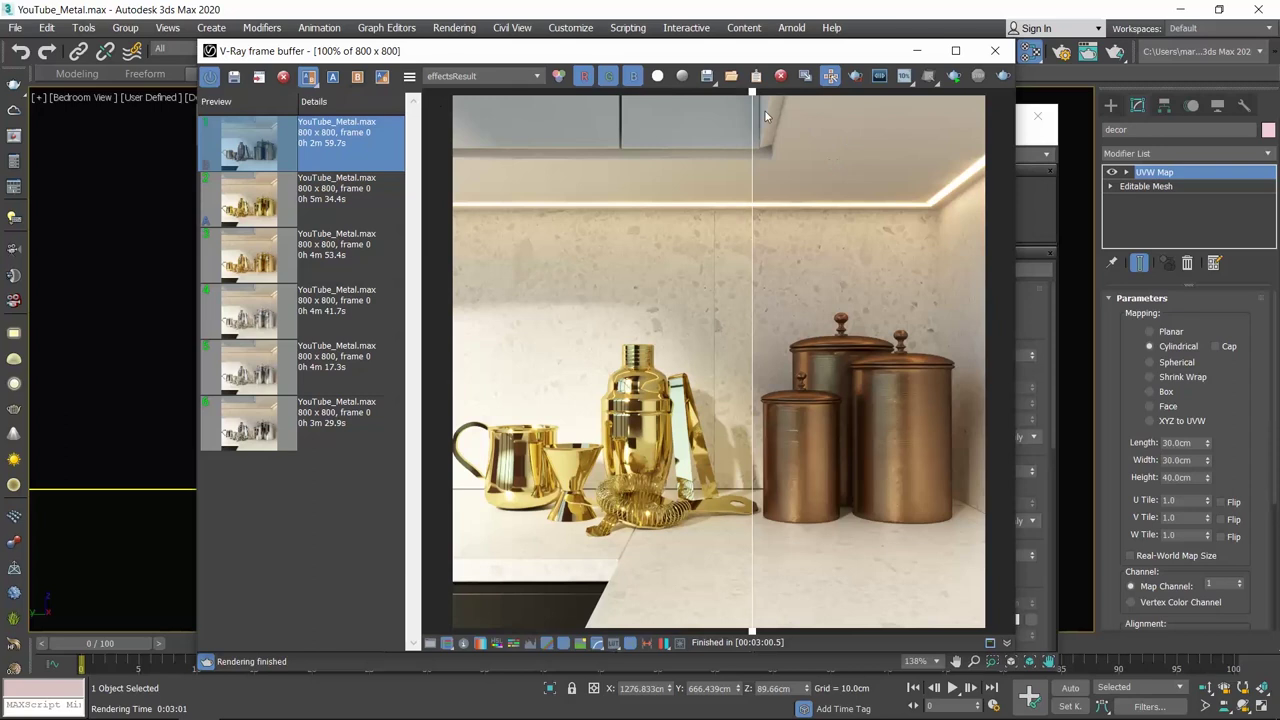
pyautogui.moveTo(752, 95)
pyautogui.mouseDown()
pyautogui.moveTo(457, 110)
pyautogui.moveTo(603, 126)
pyautogui.moveTo(972, 113)
pyautogui.moveTo(725, 119)
pyautogui.mouseUp()
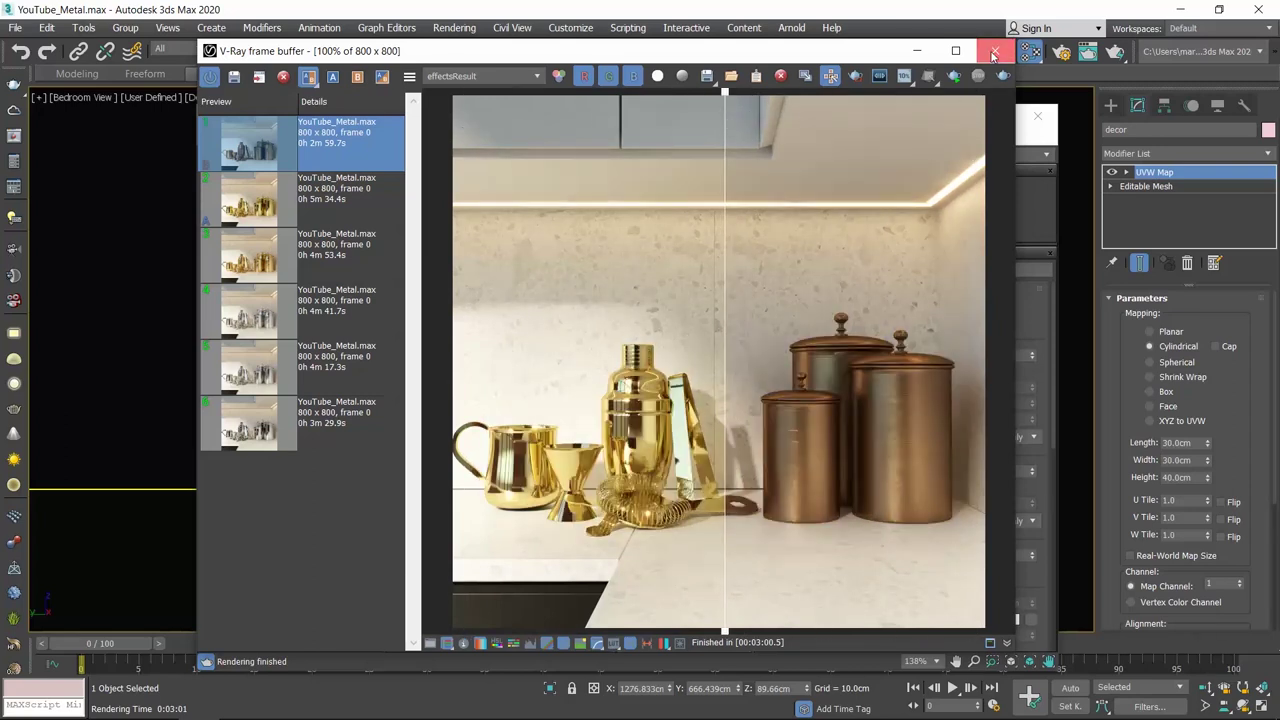
# - Remove the bitmap bump, set reflection glossiness to 1.0, and render polished copper
pyautogui.click(995, 50)
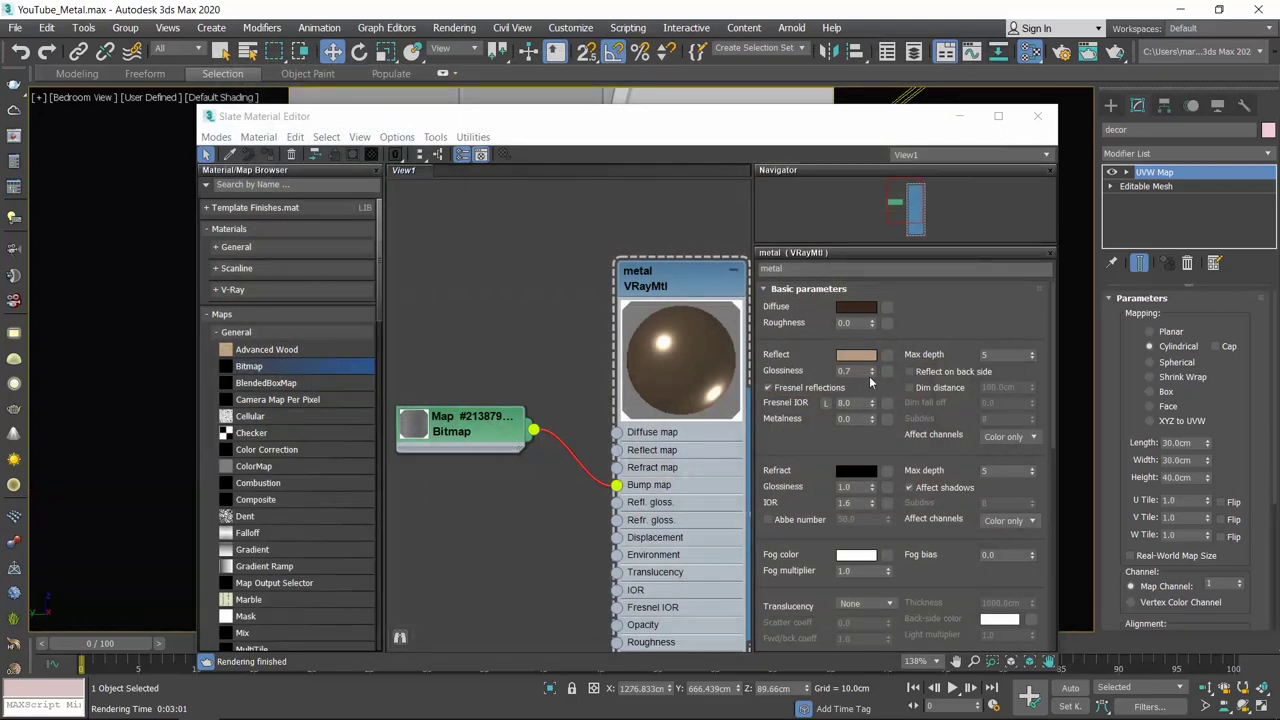
pyautogui.moveTo(616, 485); pyautogui.dragTo(578, 494)
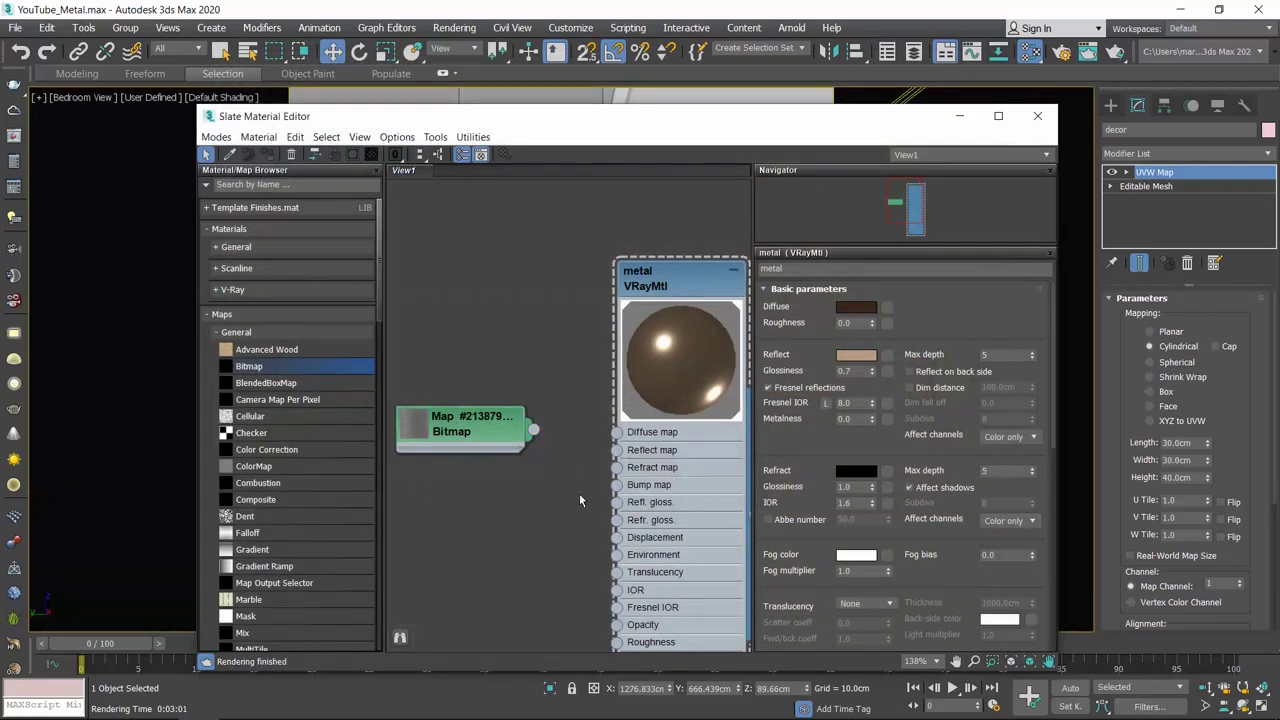
pyautogui.doubleClick(852, 370)
pyautogui.write('1')
pyautogui.press('Return')
pyautogui.click(454, 27)
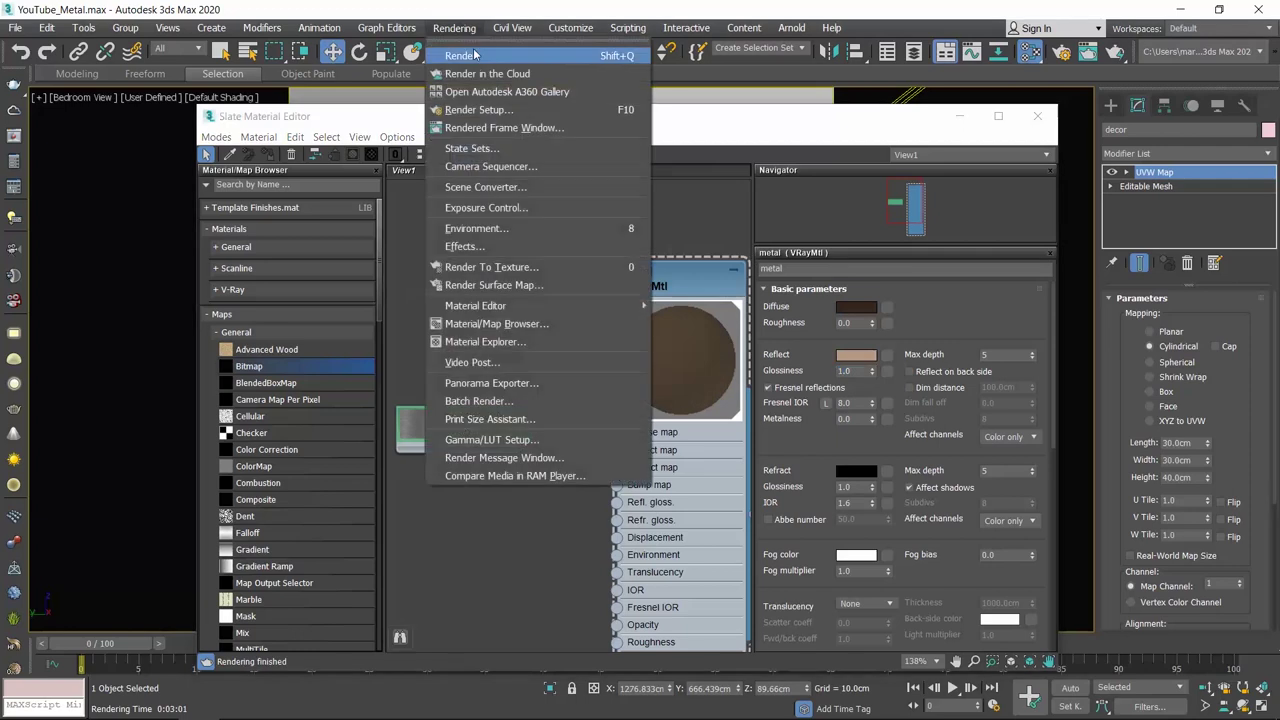
pyautogui.click(462, 55)
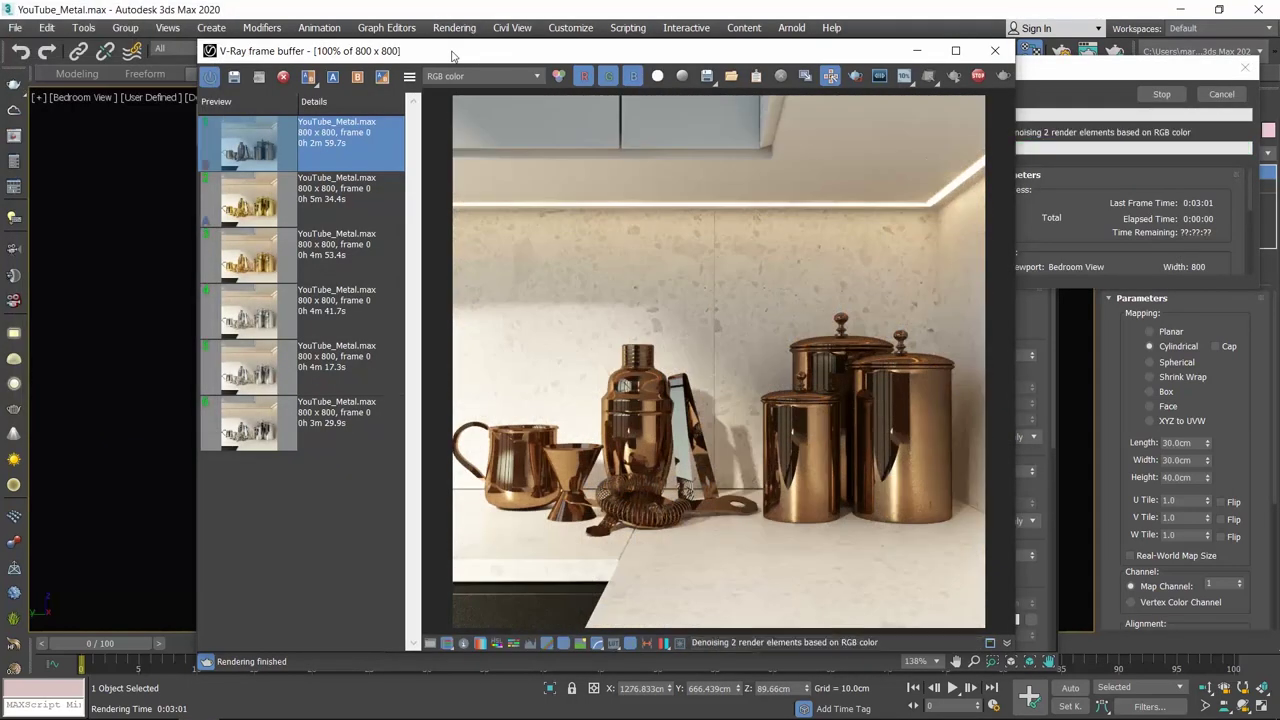
# - Compare the brushed and polished copper renders with the A/B split divider
pyautogui.click(234, 77)
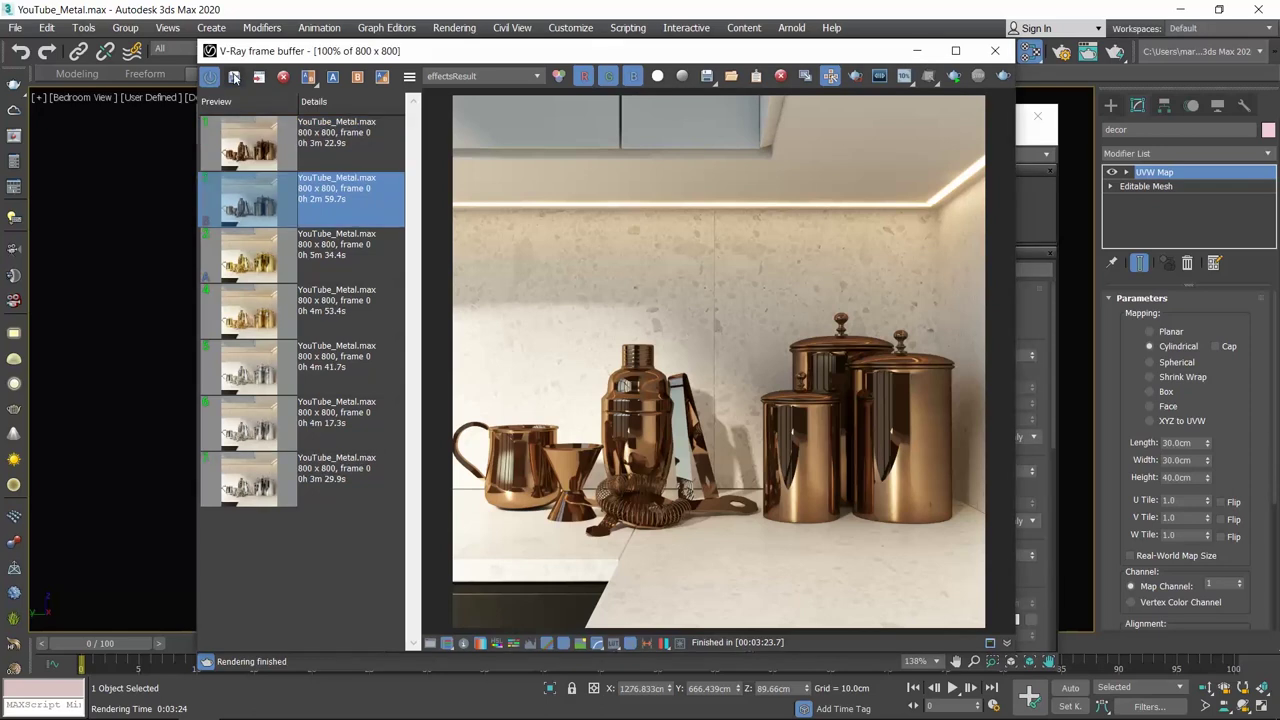
pyautogui.click(308, 76)
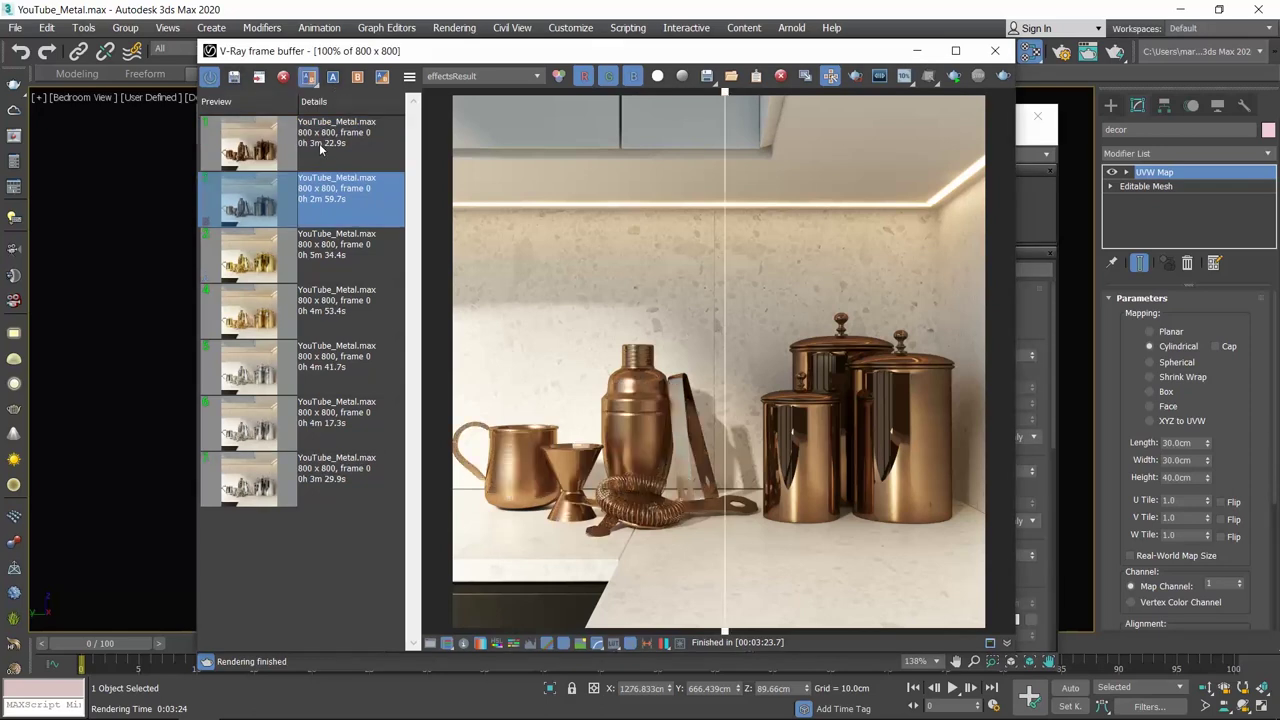
pyautogui.click(319, 143)
pyautogui.moveTo(735, 100)
pyautogui.mouseDown()
pyautogui.moveTo(988, 130)
pyautogui.moveTo(441, 135)
pyautogui.moveTo(964, 137)
pyautogui.moveTo(843, 128)
pyautogui.mouseUp()
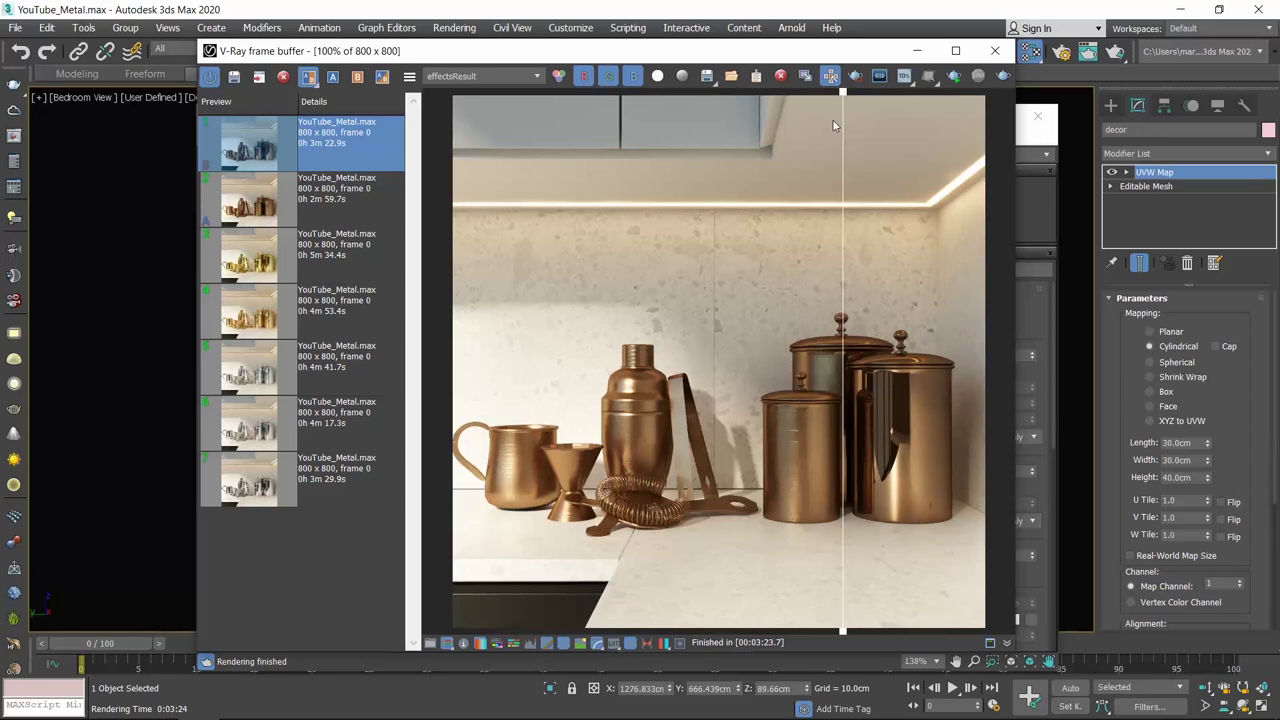